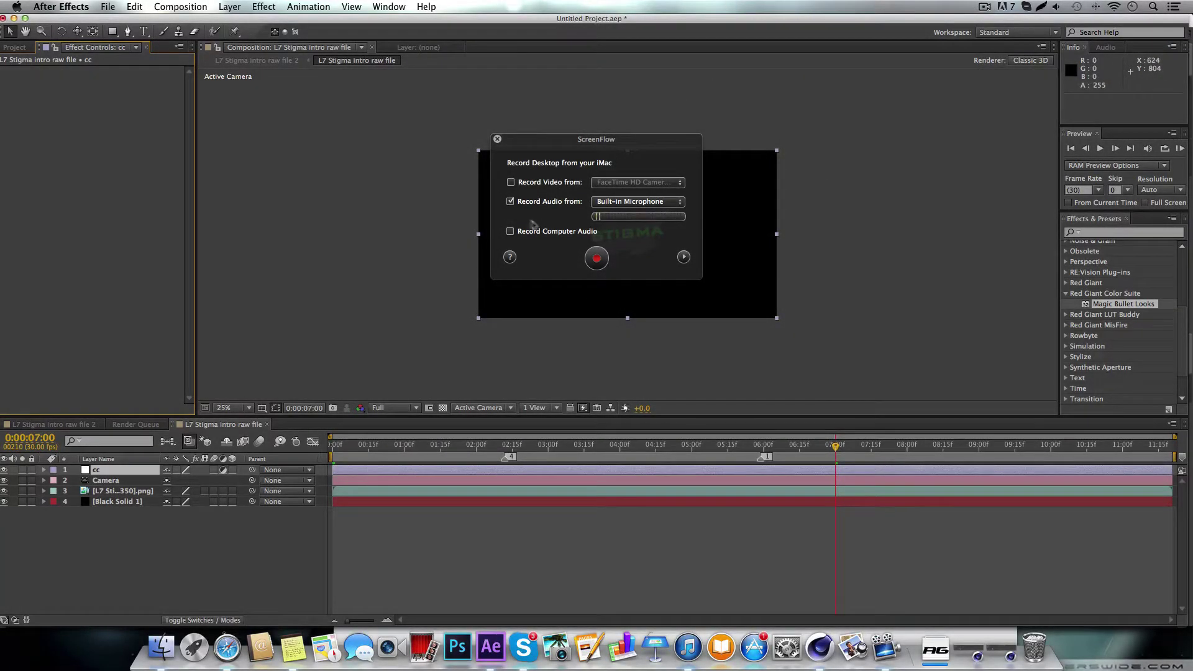
pyautogui.moveTo(535, 140); pyautogui.dragTo(733, 161)
pyautogui.click(695, 161)
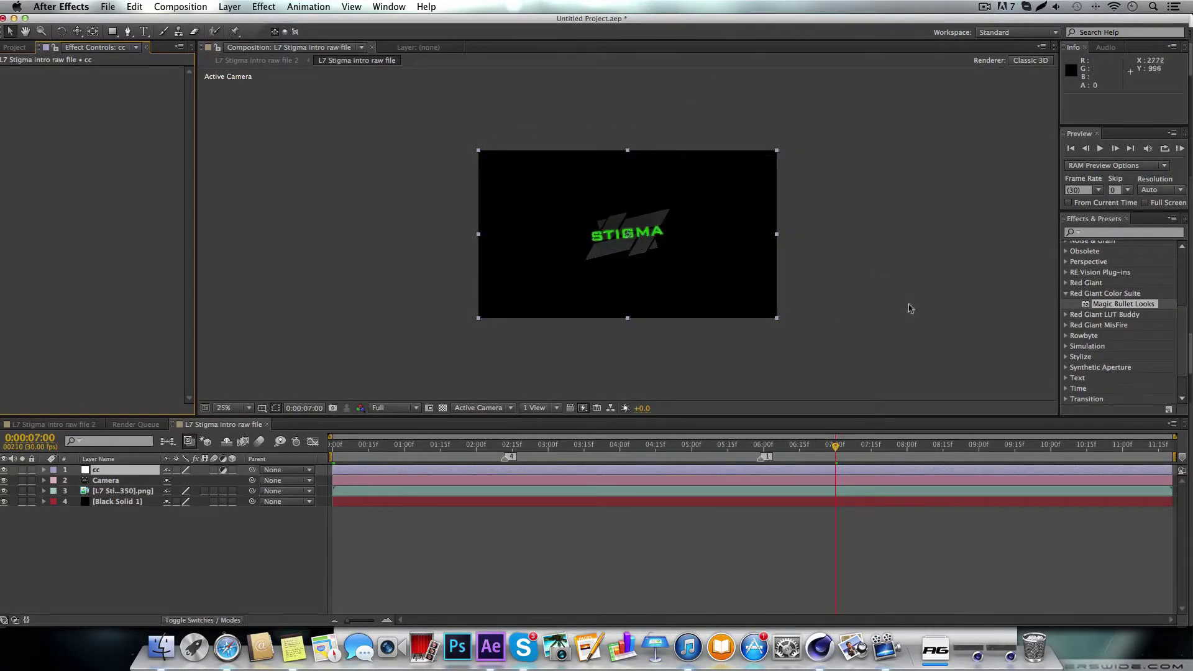
pyautogui.click(985, 7)
pyautogui.click(935, 191)
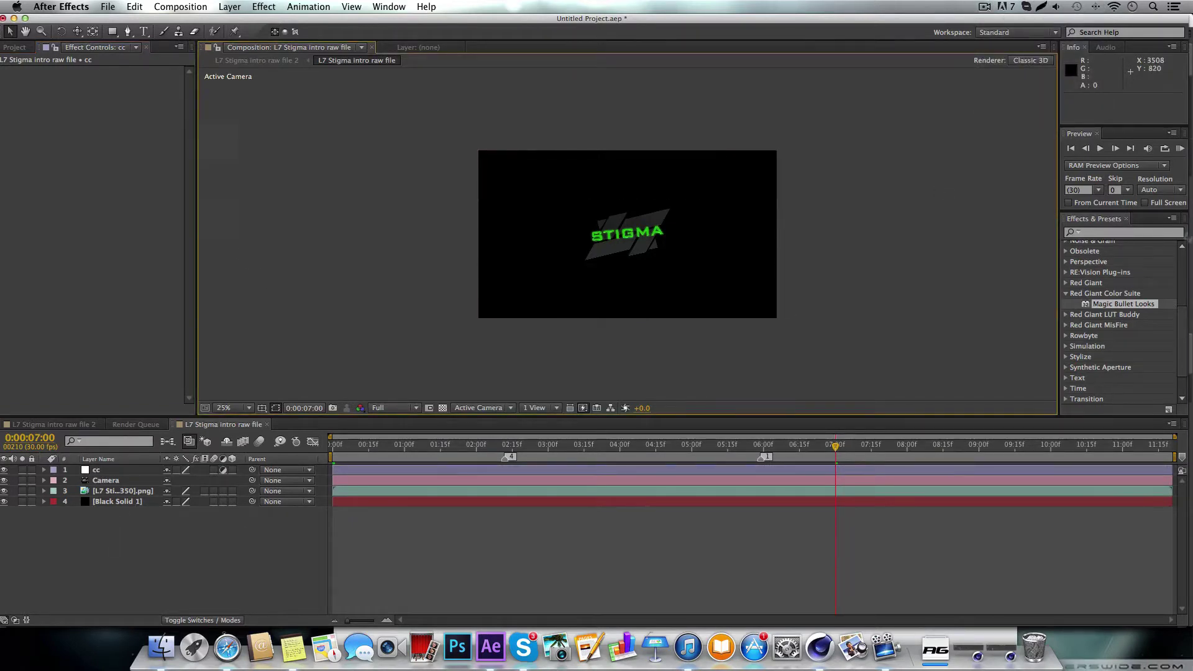
pyautogui.click(1135, 308)
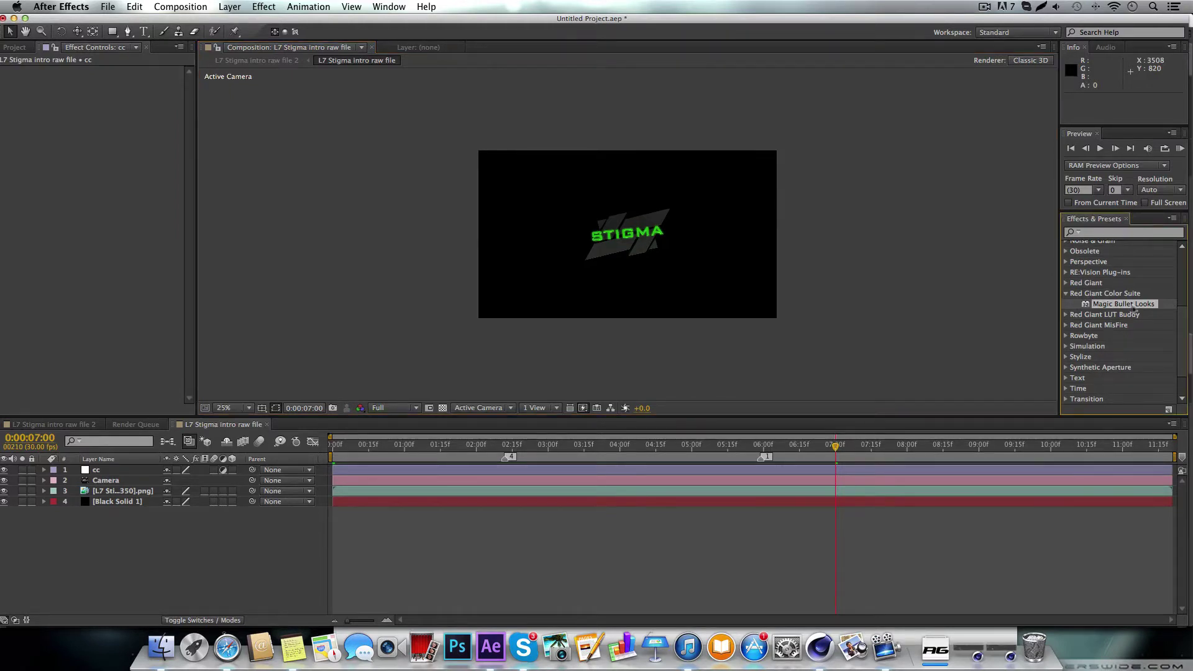
# - Delete the cc adjustment layer and the Black Solid 1 layer from the L7 Stigma intro composition
pyautogui.click(95, 566)
pyautogui.click(118, 480)
pyautogui.click(104, 471)
pyautogui.press('Delete')
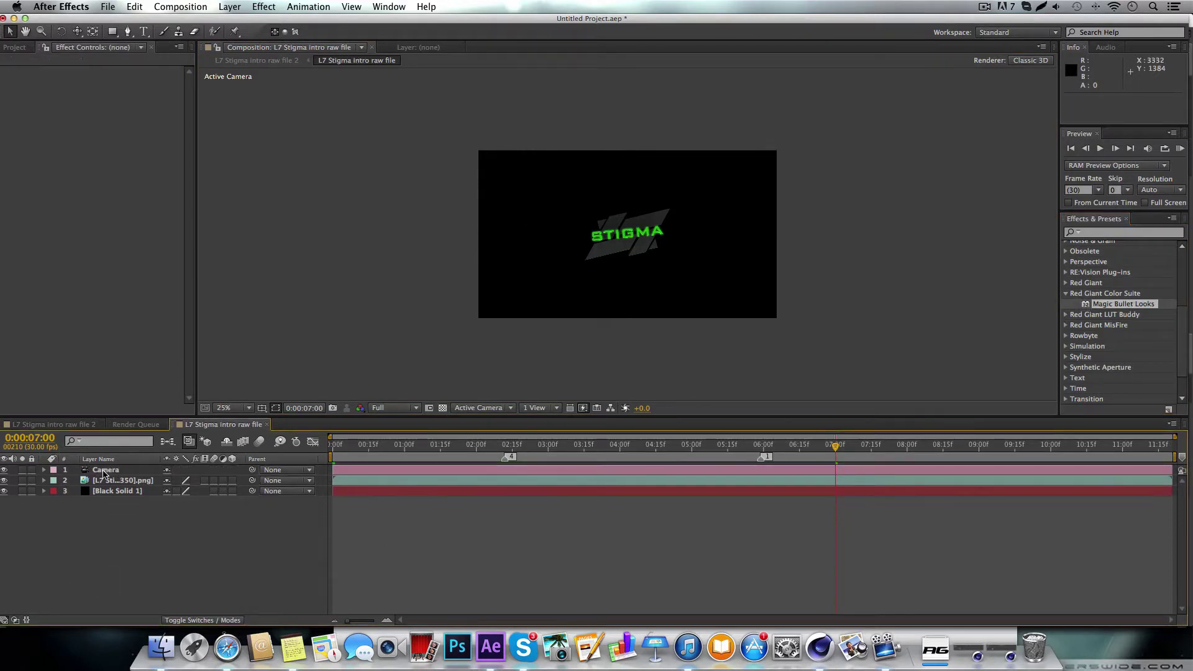
pyautogui.click(121, 491)
pyautogui.press('Delete')
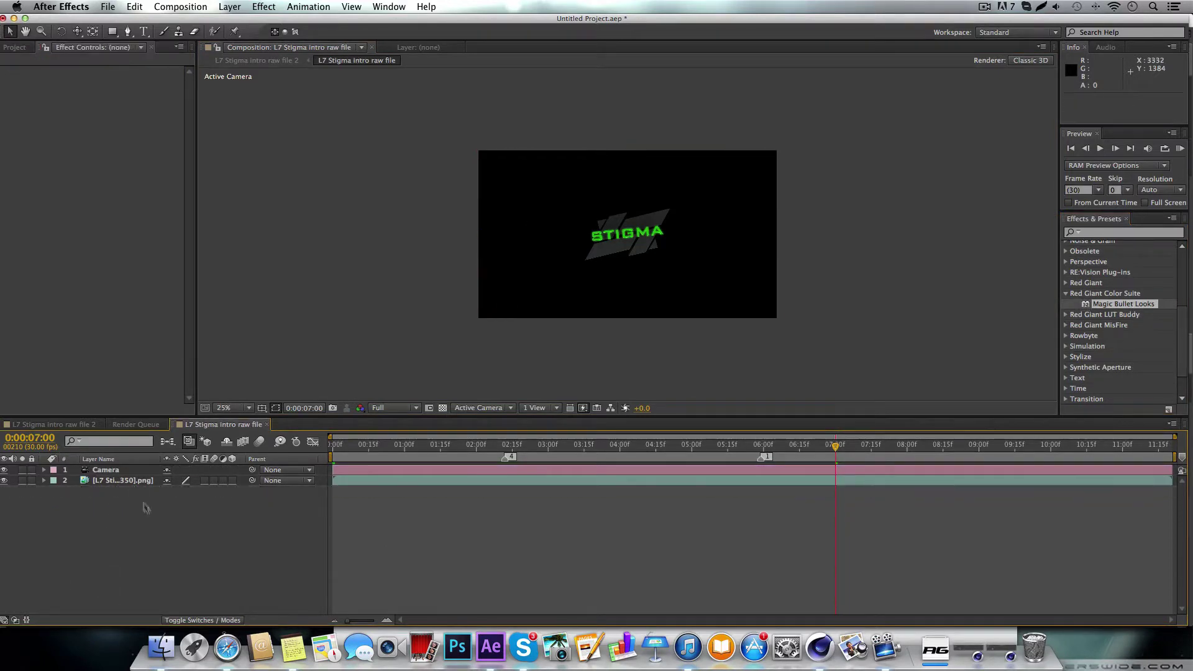
pyautogui.click(143, 481)
pyautogui.click(160, 523)
pyautogui.moveTo(1091, 296); pyautogui.dragTo(1079, 298)
pyautogui.scroll(5, 1079, 298)
pyautogui.scroll(-4, 1094, 311)
pyautogui.moveTo(1123, 350); pyautogui.dragTo(182, 544)
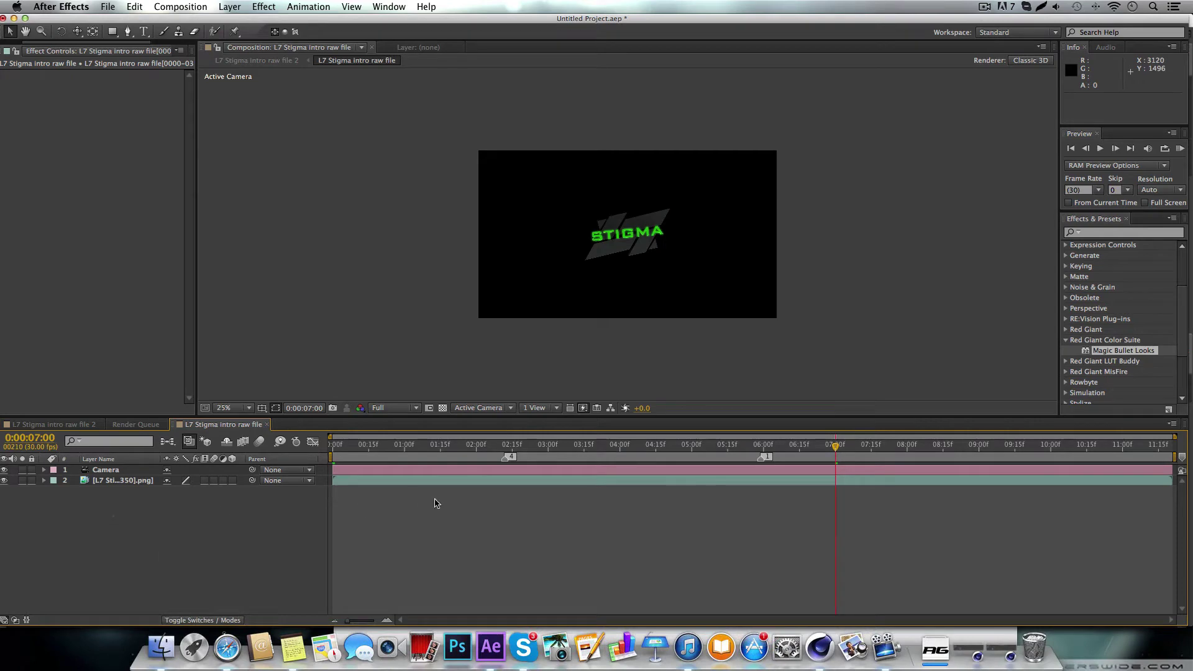
# - Create a black 1920 × 1080 px solid named BG and place it beneath the logo image layer
pyautogui.press('super+y')
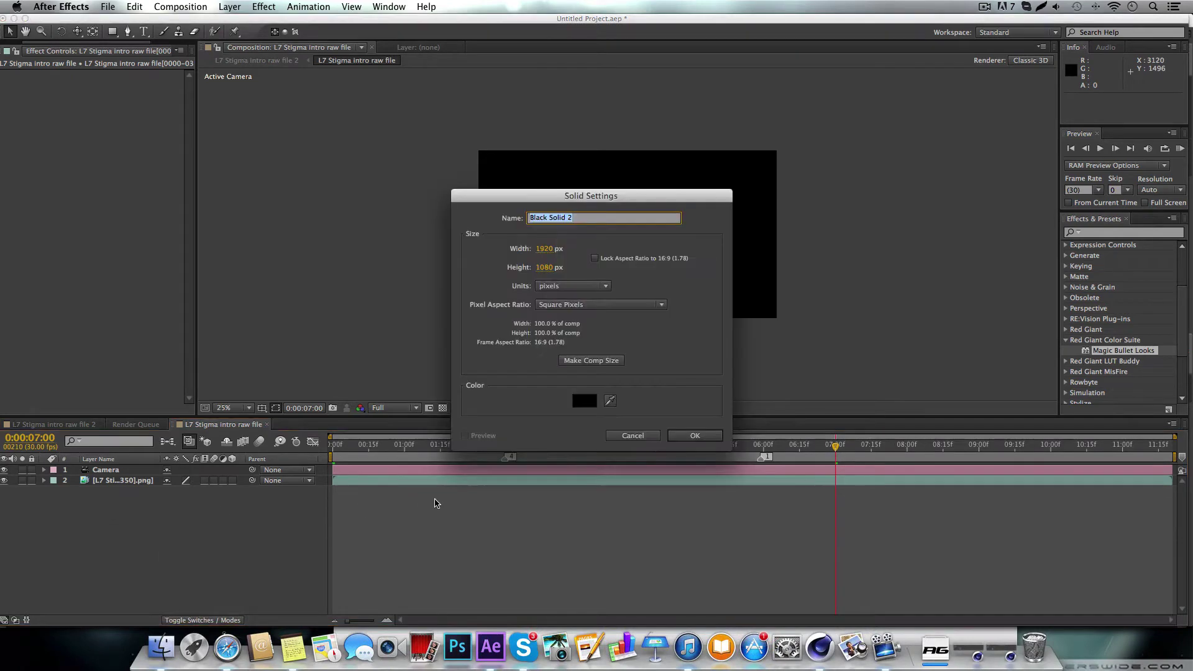
pyautogui.write('BG')
pyautogui.press('Return')
pyautogui.moveTo(124, 469); pyautogui.dragTo(140, 514)
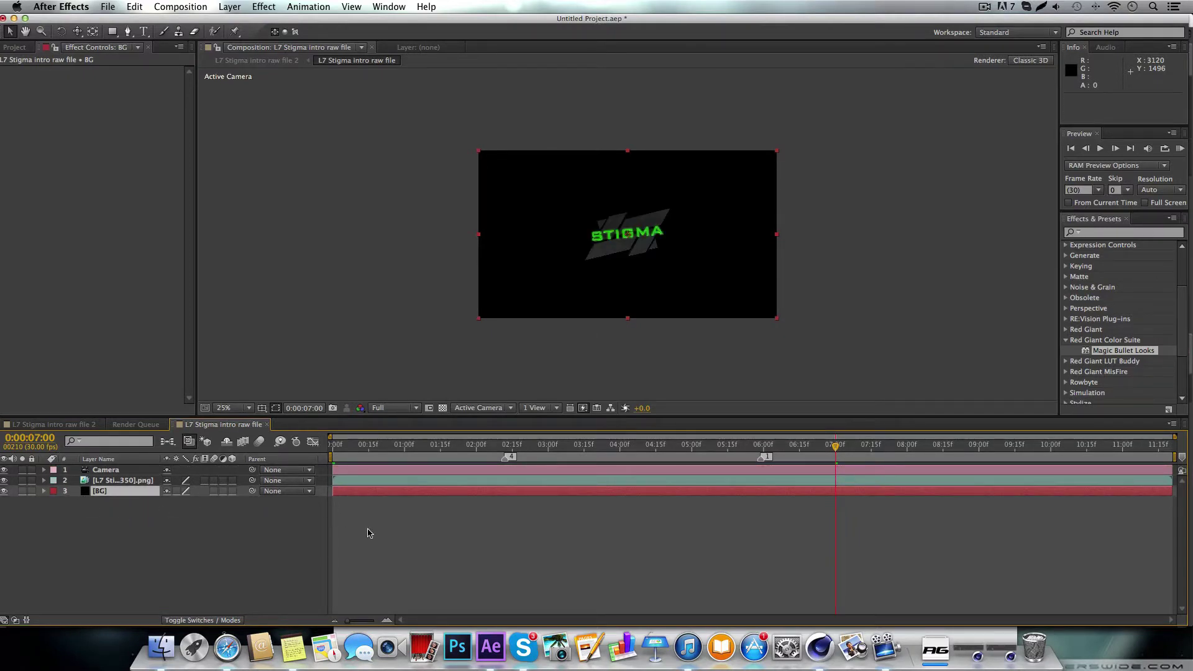
# - Add a new adjustment layer above all other layers and name it CC
pyautogui.press('super+alt+y')
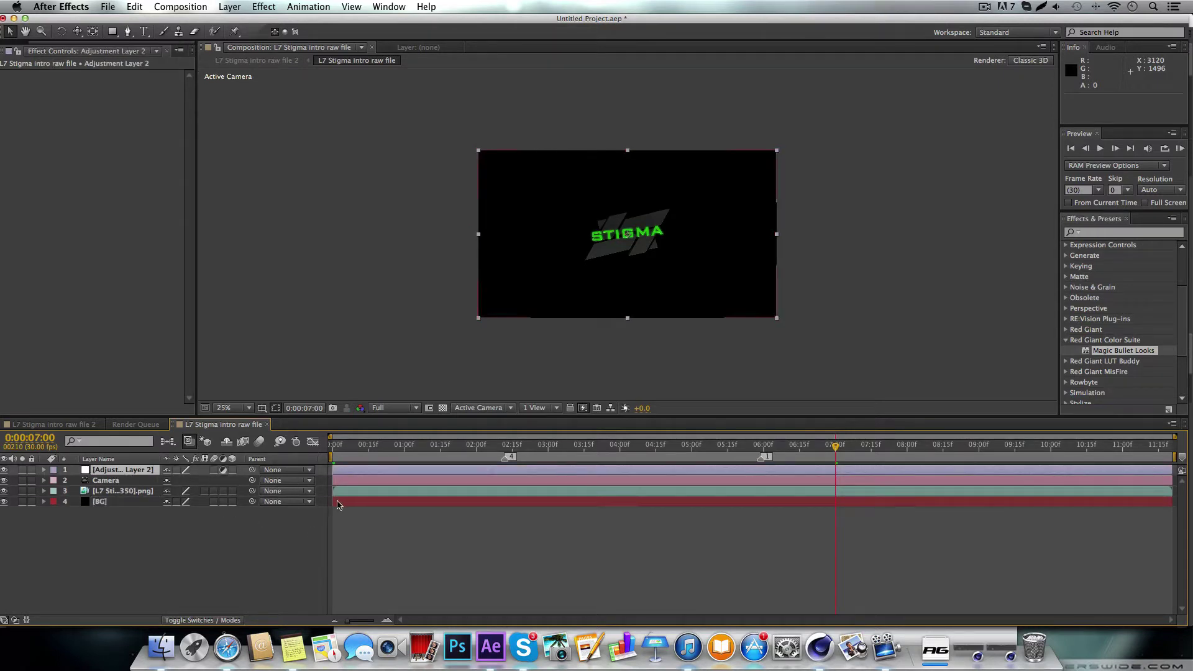
pyautogui.press('Return')
pyautogui.write('CC')
pyautogui.press('Return')
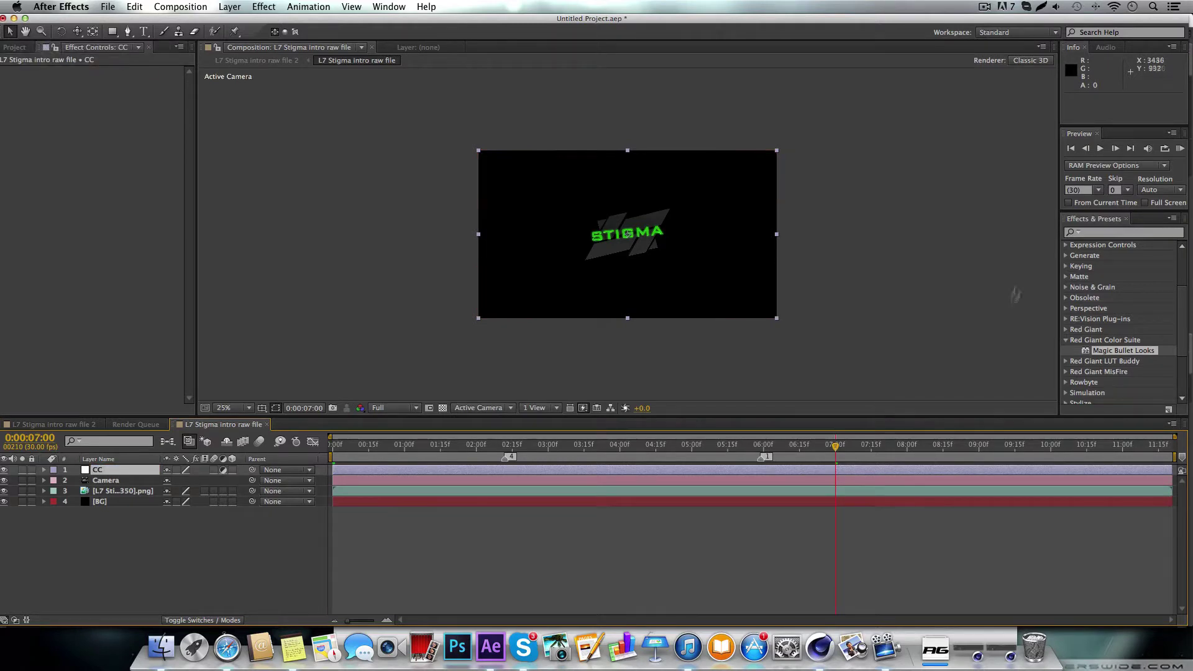
# - Apply the Magic Bullet Looks effect from Red Giant Color Suite to the CC layer and open its look editor
pyautogui.click(1066, 341)
pyautogui.scroll(-5, 1096, 361)
pyautogui.scroll(4, 1093, 292)
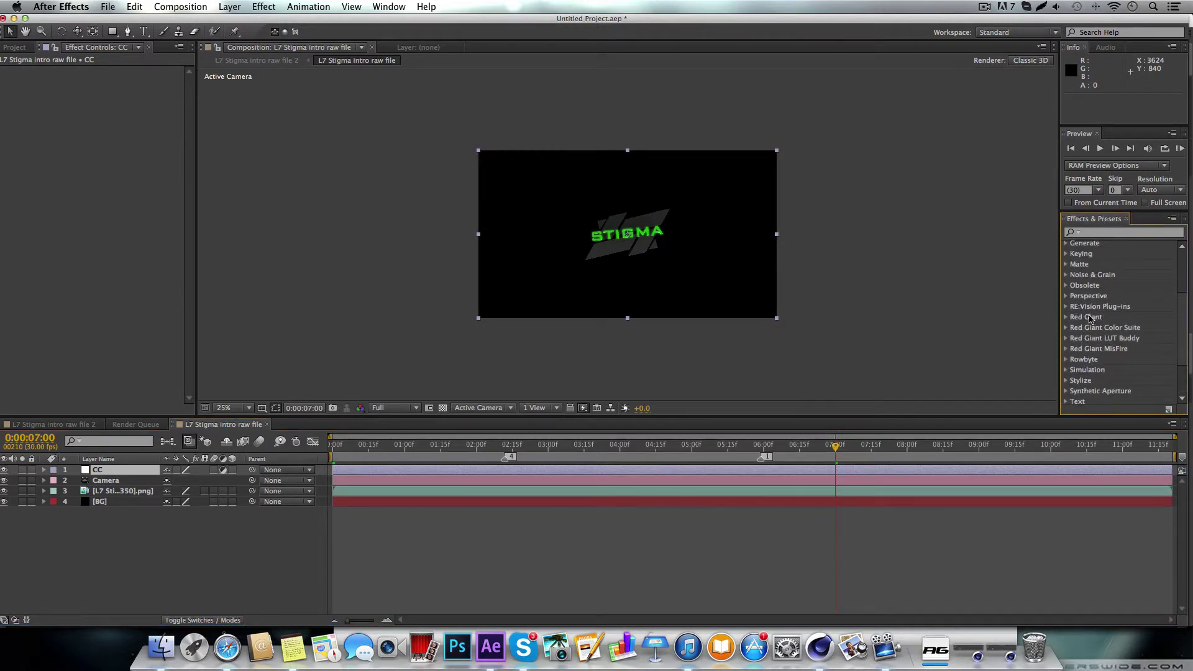
pyautogui.click(1066, 328)
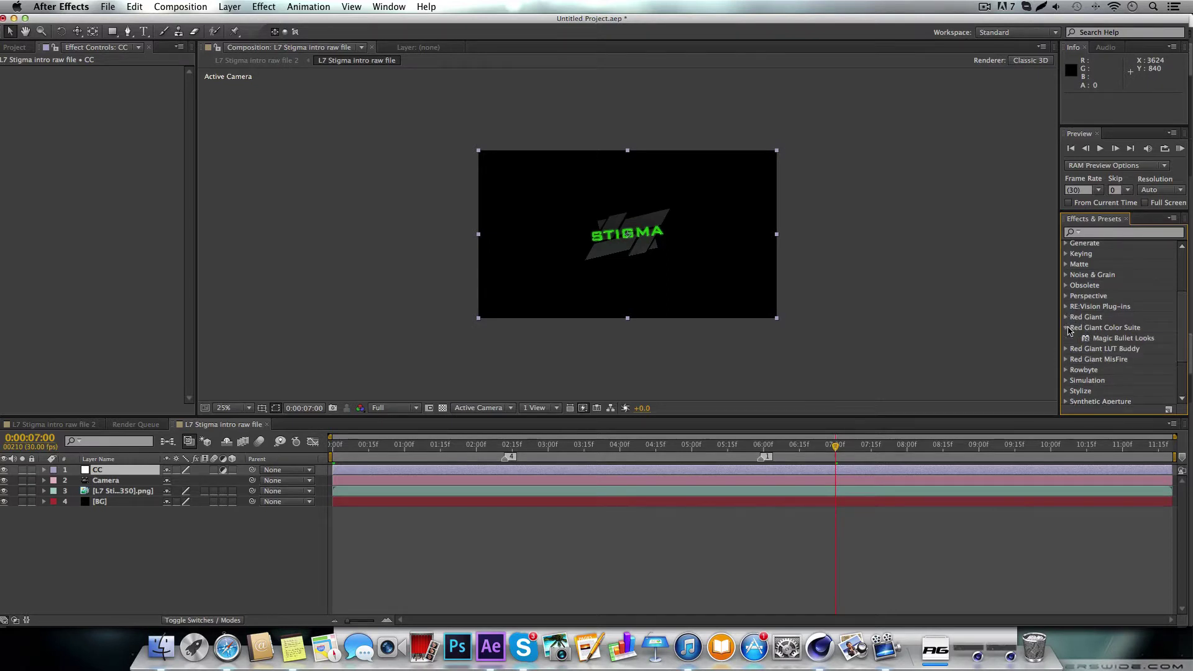
pyautogui.click(1139, 345)
pyautogui.moveTo(1139, 346); pyautogui.dragTo(95, 266)
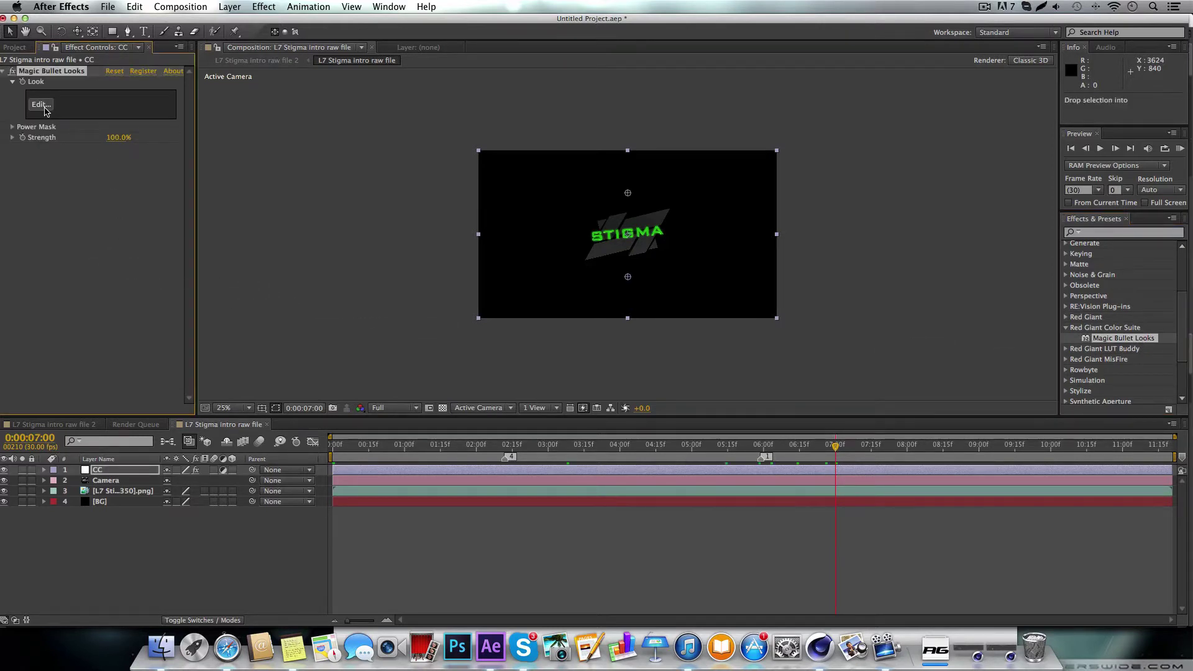
pyautogui.click(123, 473)
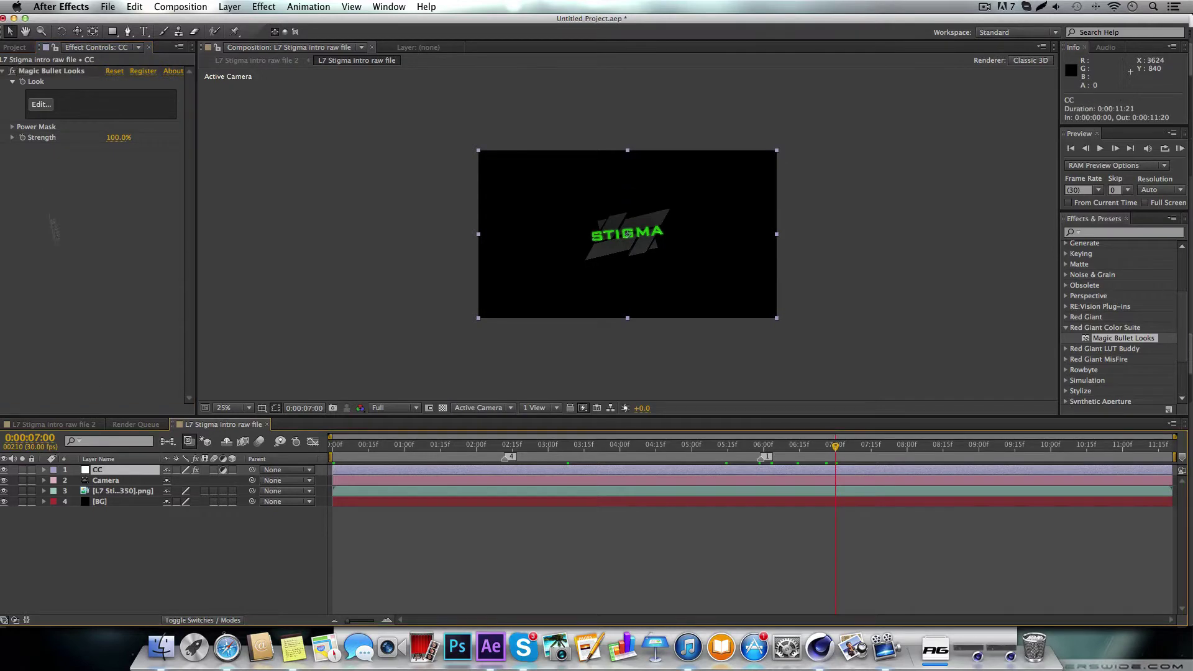
pyautogui.click(41, 104)
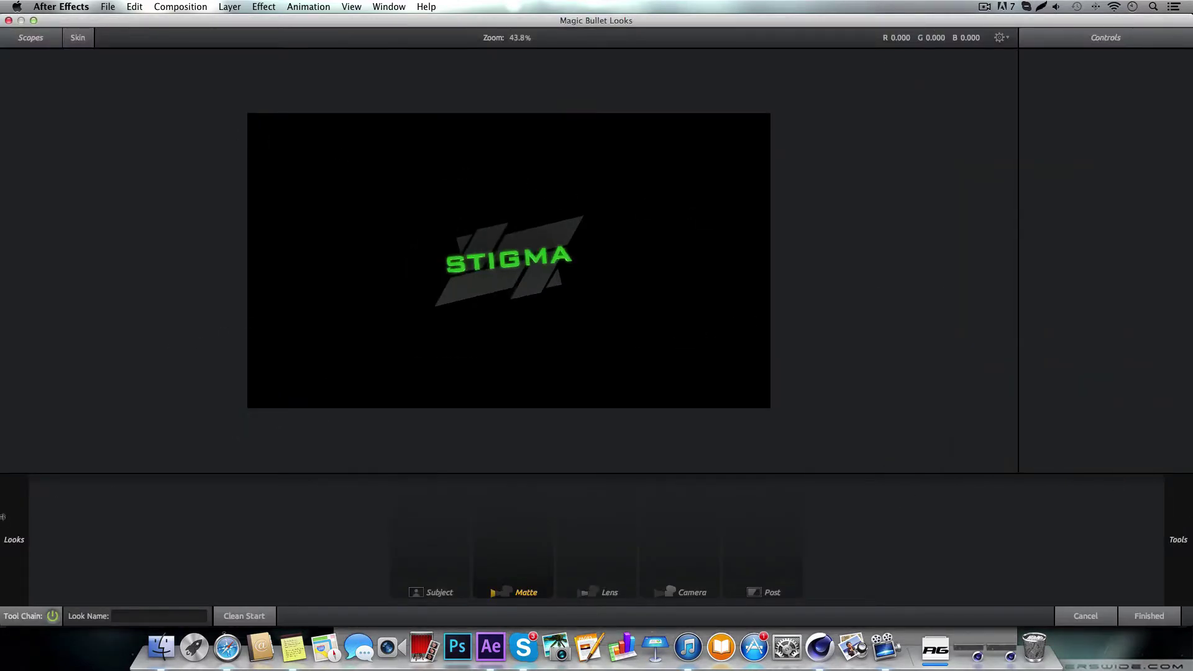
# - Preview the custom looks Blur Swag, Sick, Sexy CC, Clean and Demonic on the logo
pyautogui.moveTo(3, 519)
pyautogui.click(115, 180)
pyautogui.click(236, 161)
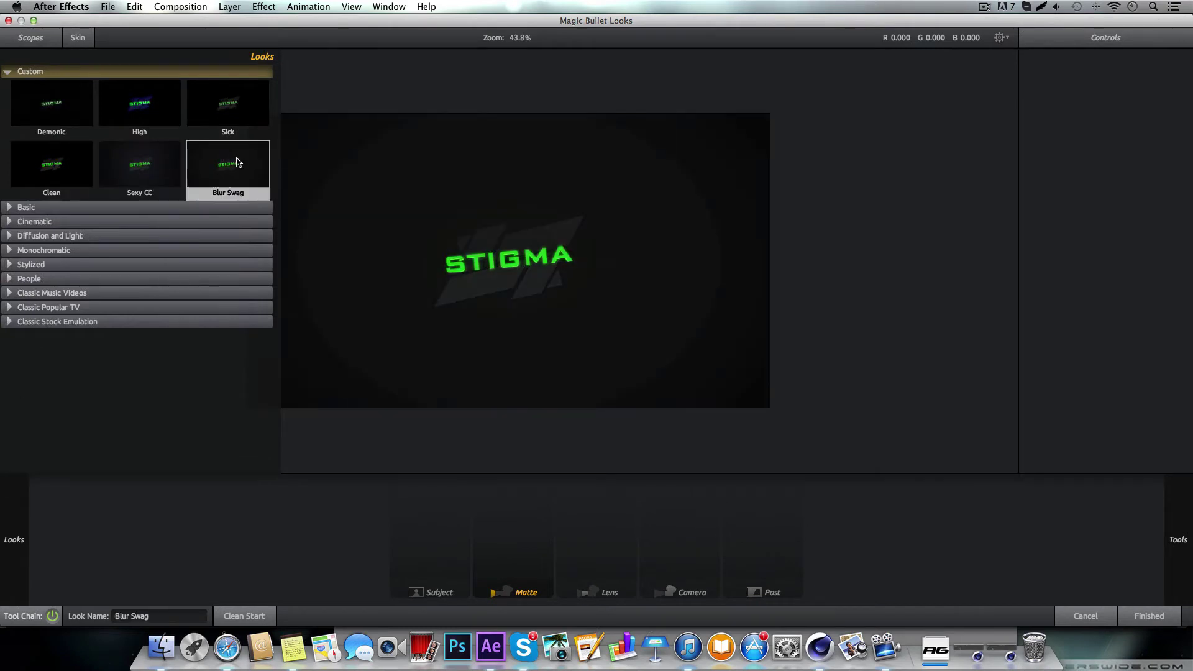
pyautogui.click(244, 118)
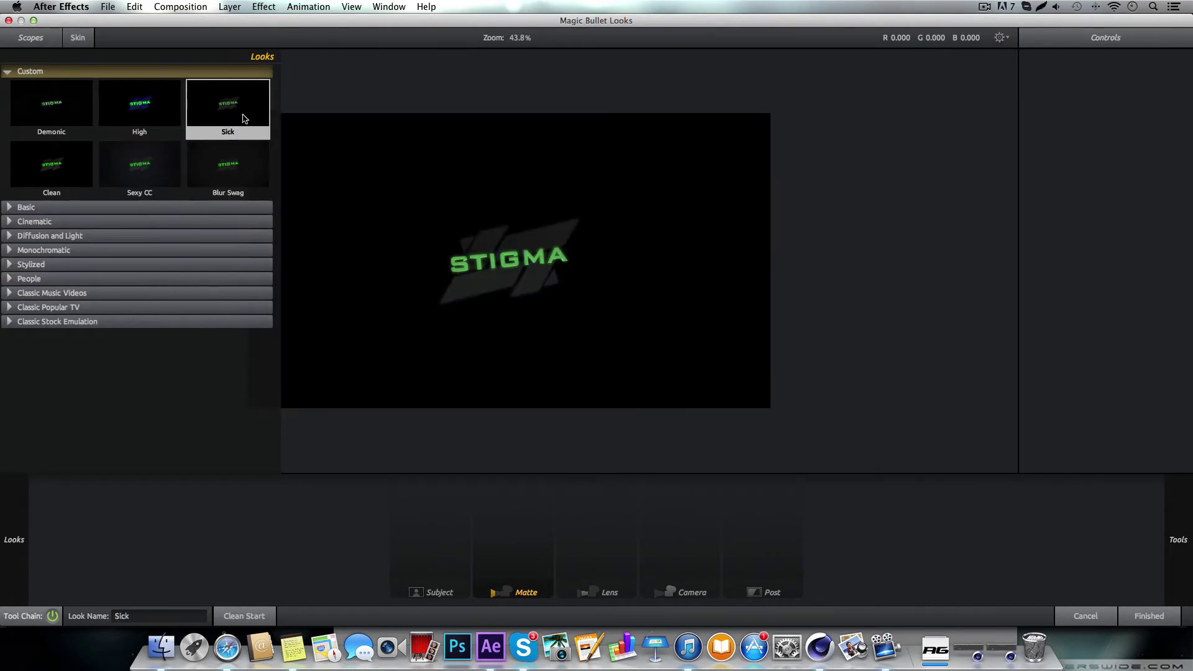
pyautogui.click(206, 171)
pyautogui.click(163, 171)
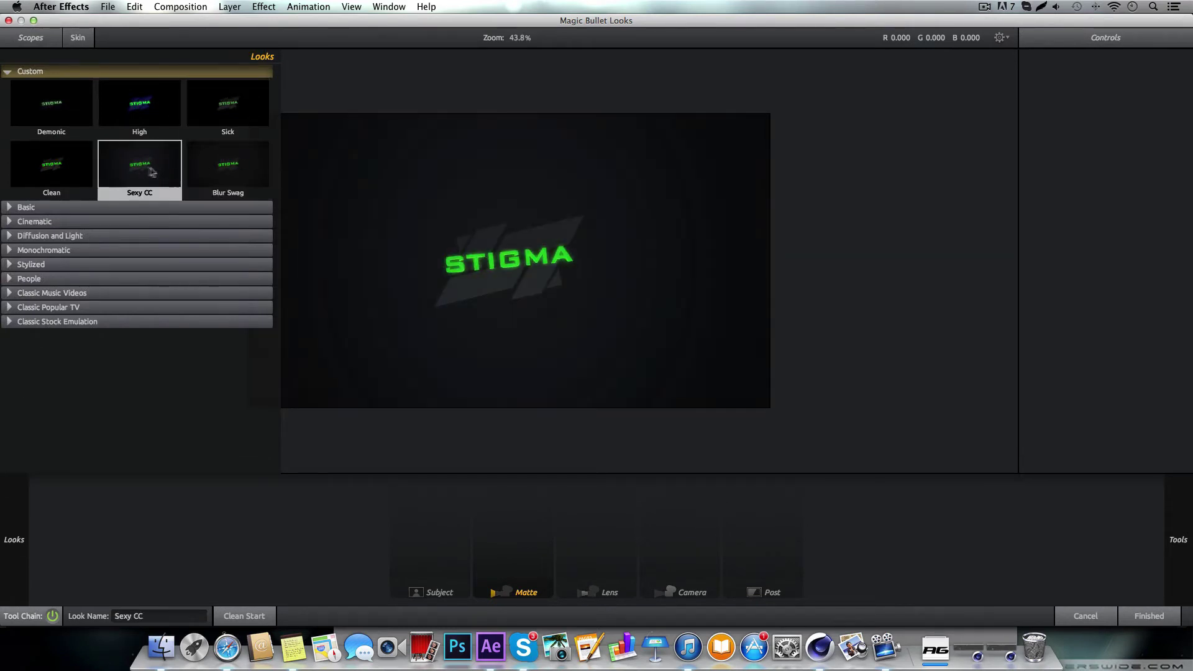
pyautogui.click(67, 166)
pyautogui.click(52, 99)
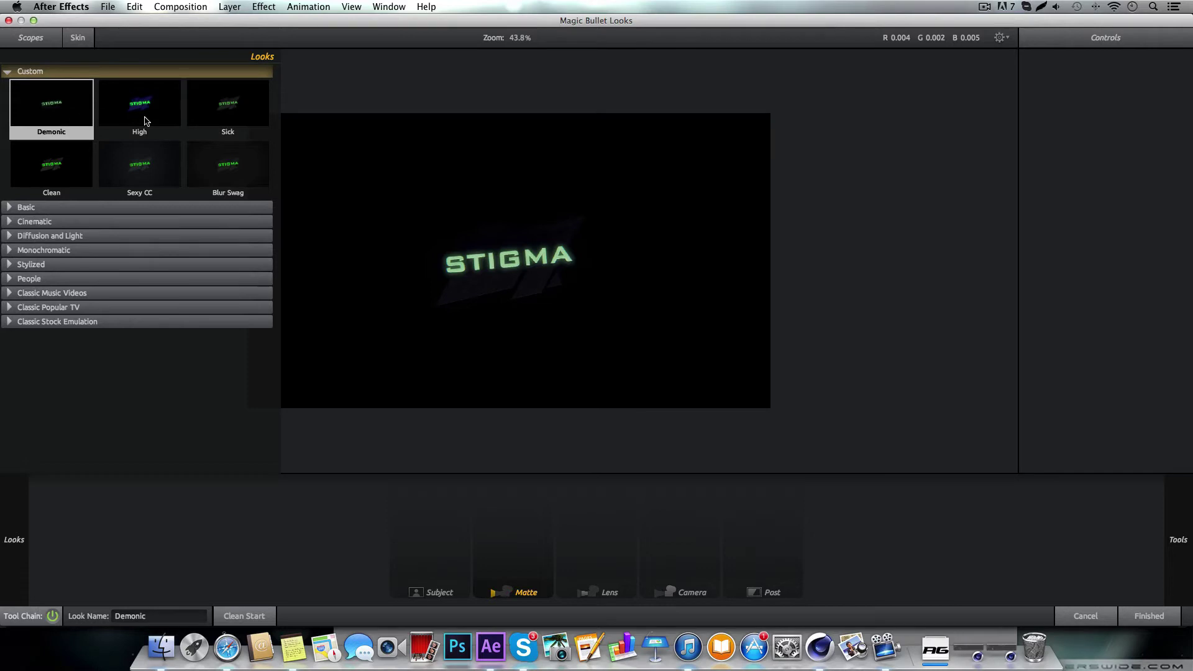
# - Add an Exposure tool to the Subject stage and set its stops to -0.20
pyautogui.moveTo(1186, 538)
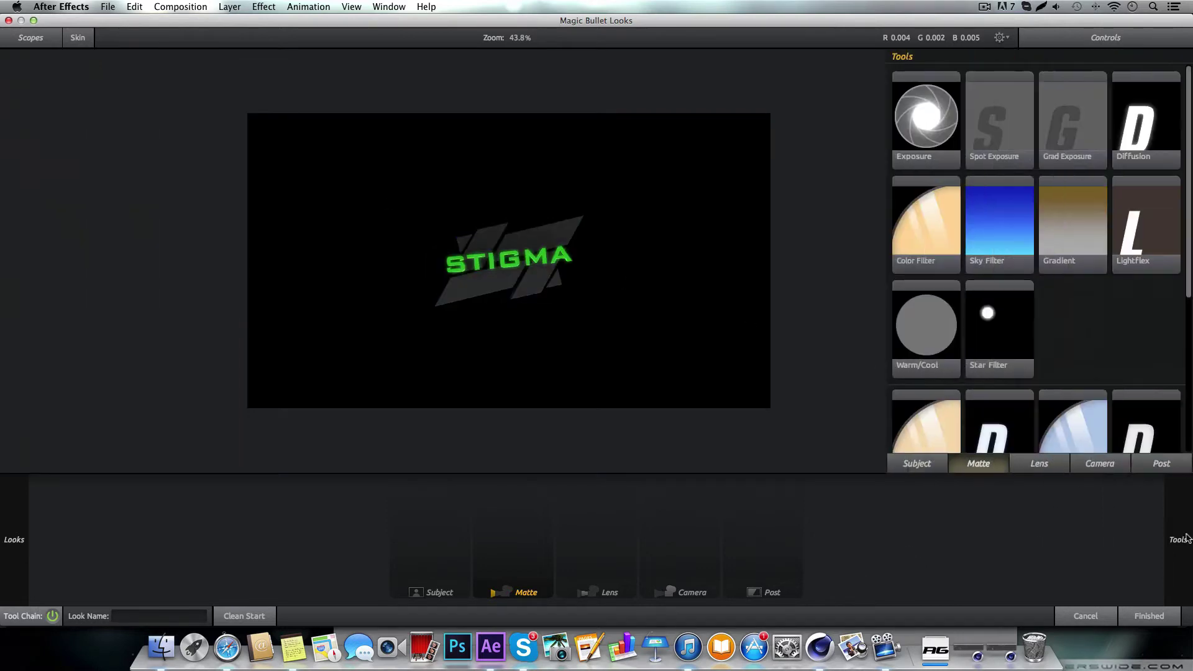
pyautogui.click(938, 471)
pyautogui.doubleClick(943, 164)
pyautogui.moveTo(1153, 87); pyautogui.dragTo(1140, 86)
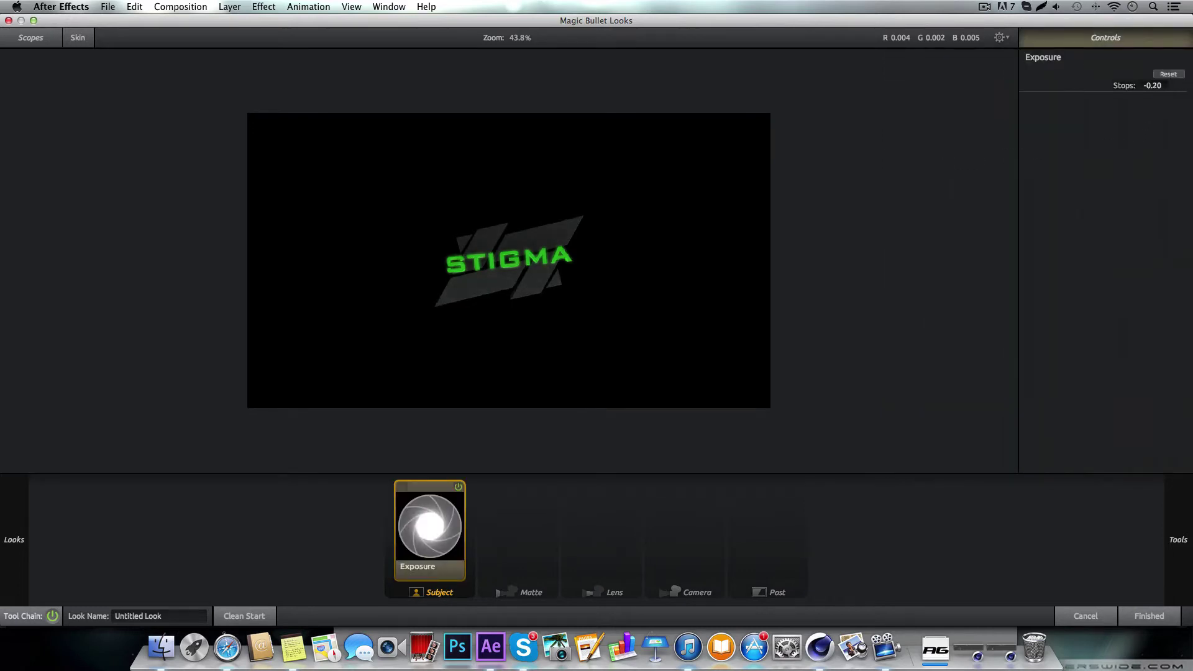
# - Add a Grad Exposure tool to the Subject stage, centre its gradient line vertically across the logo, and set its stops to +1.00
pyautogui.moveTo(1188, 534)
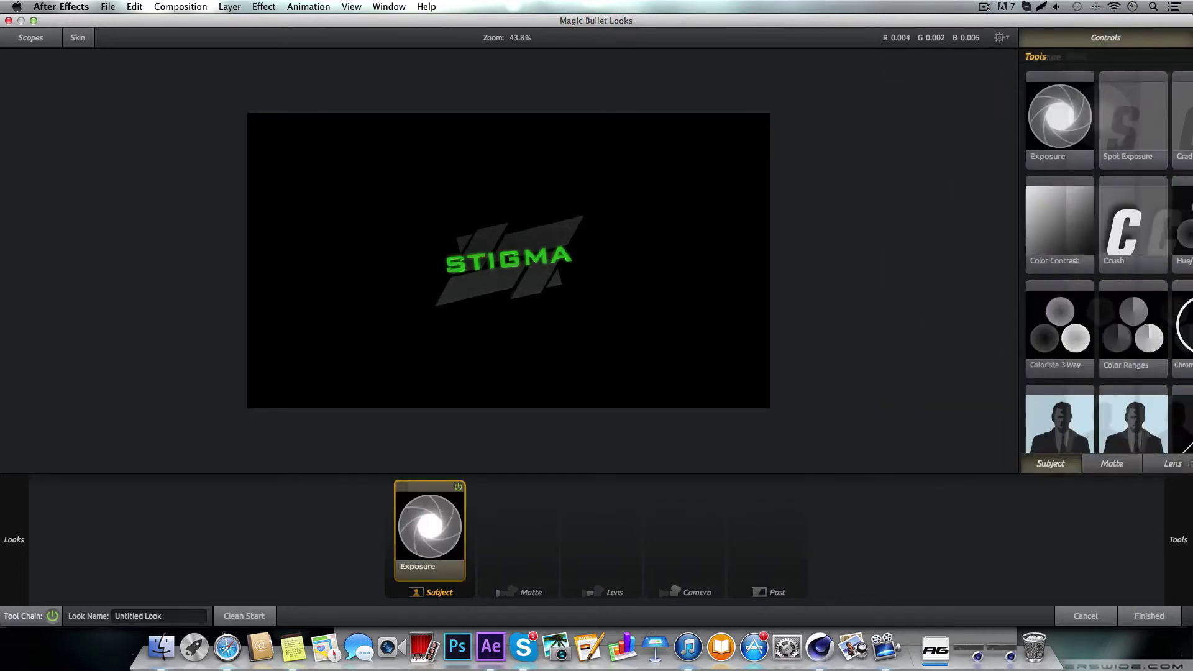
pyautogui.doubleClick(1047, 121)
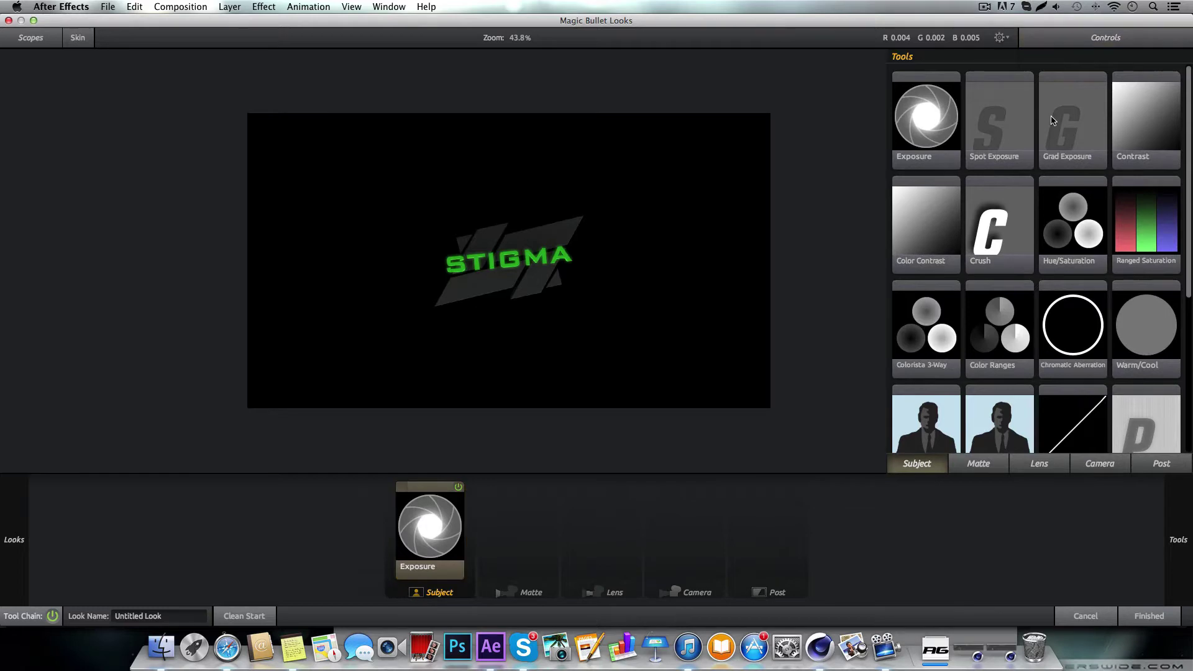
pyautogui.moveTo(506, 113); pyautogui.dragTo(498, 283)
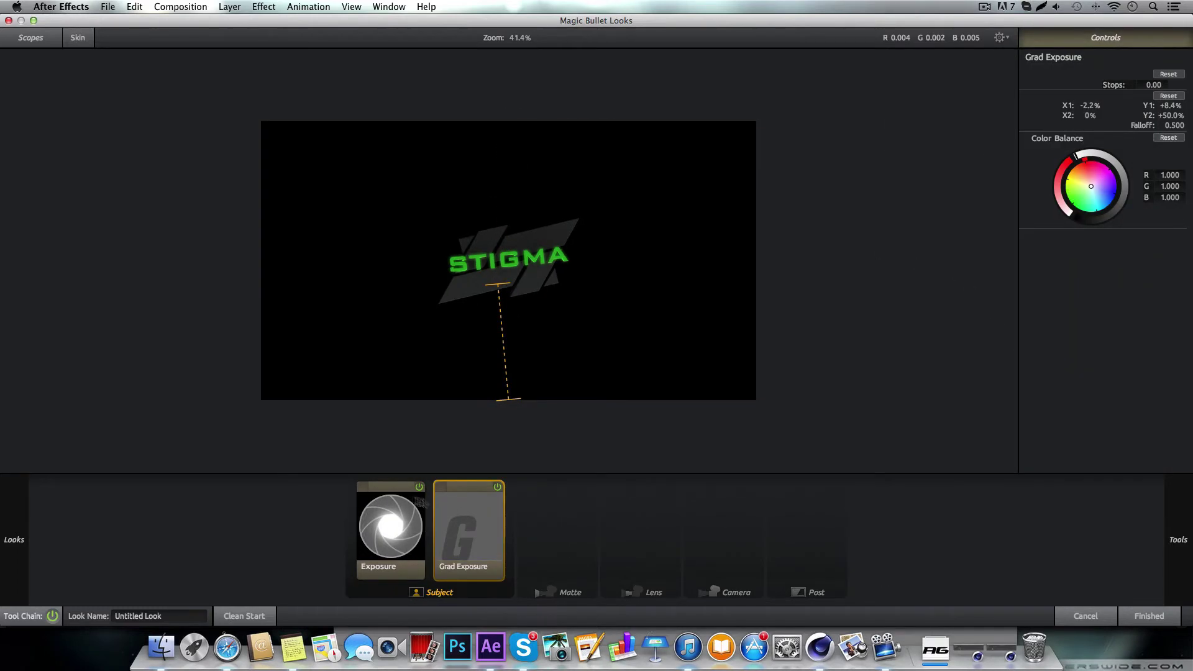
pyautogui.moveTo(504, 342); pyautogui.dragTo(508, 264)
pyautogui.scroll(3, 559, 283)
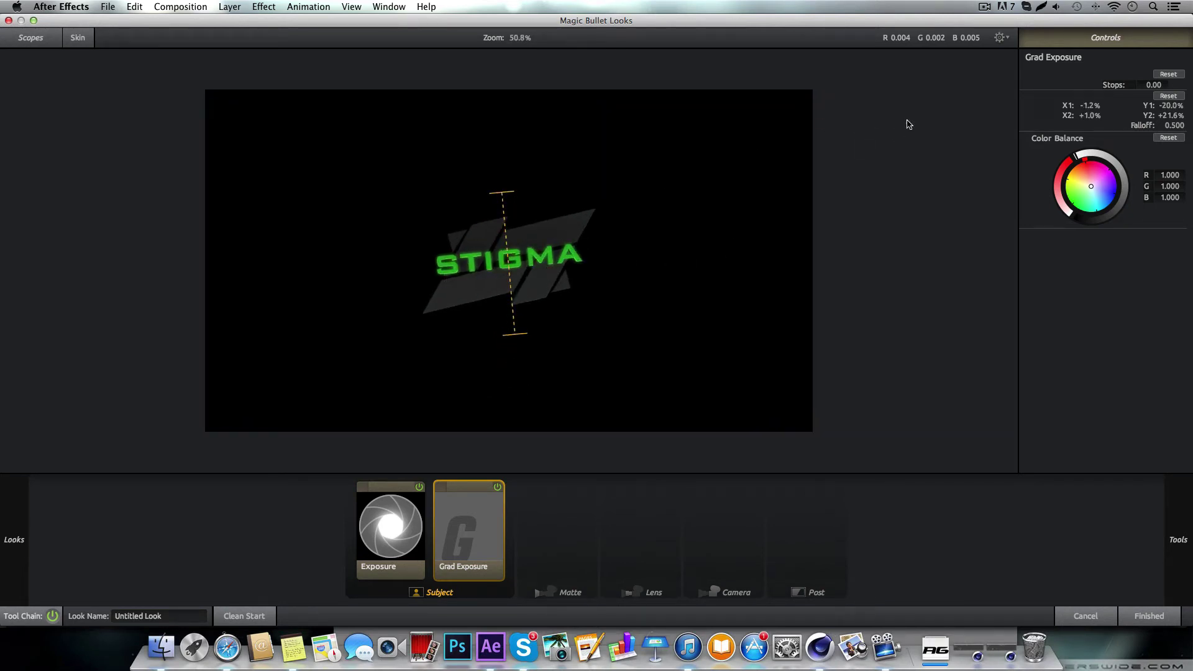
pyautogui.scroll(1, 909, 125)
pyautogui.moveTo(1154, 84); pyautogui.dragTo(1171, 85)
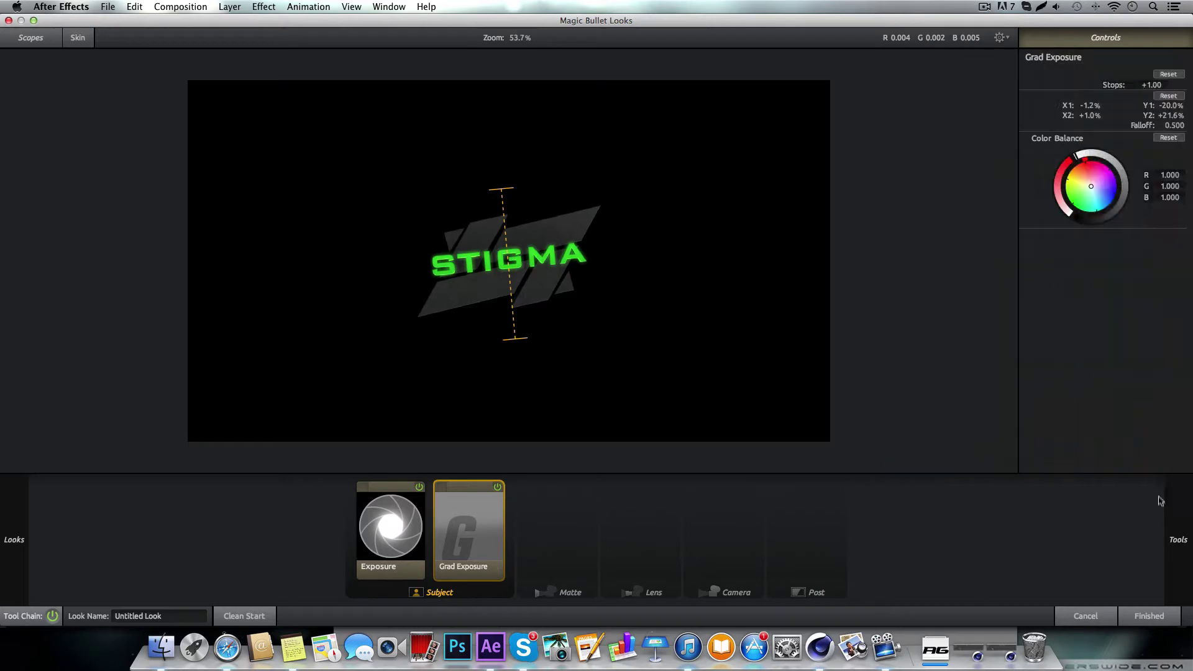
# - Add a Contrast tool to the Subject stage with contrast +0.120 and compare the logo with it off and on
pyautogui.moveTo(1168, 516)
pyautogui.doubleClick(1123, 129)
pyautogui.moveTo(1155, 85); pyautogui.dragTo(1163, 86)
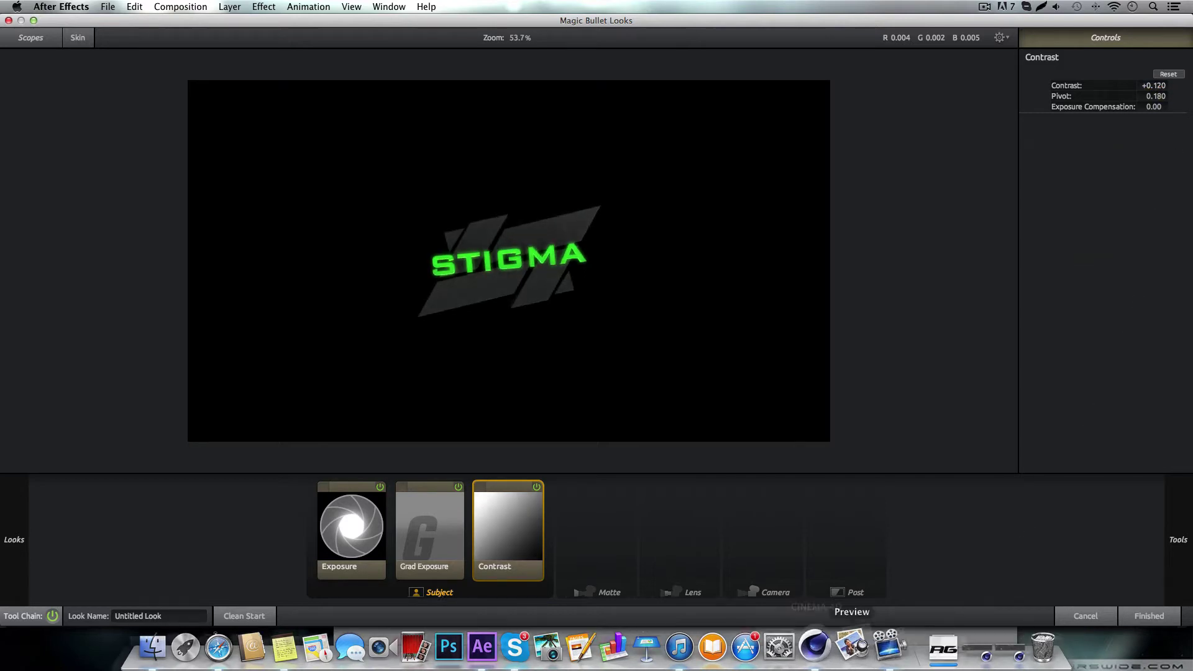
pyautogui.click(536, 487)
pyautogui.click(536, 487)
pyautogui.click(537, 487)
pyautogui.click(536, 487)
# - Add a Warm/Cool tool to the Subject stage, shift it slightly cooler, and compare the logo with it off and on
pyautogui.moveTo(1189, 568)
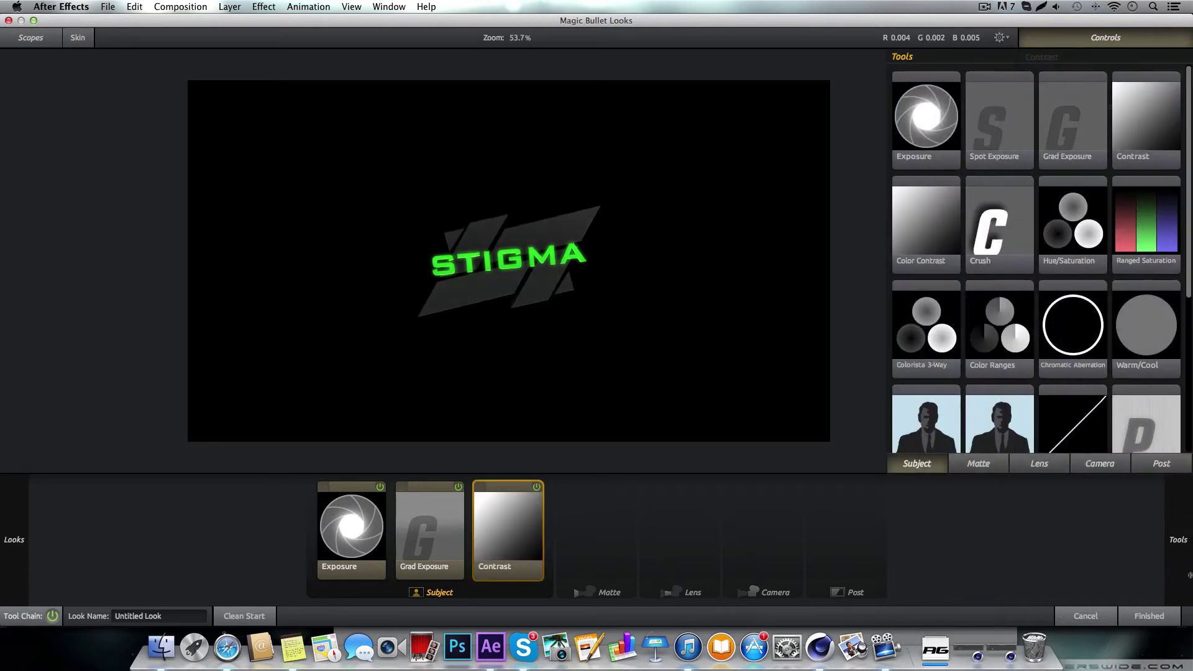
pyautogui.scroll(-3, 1132, 242)
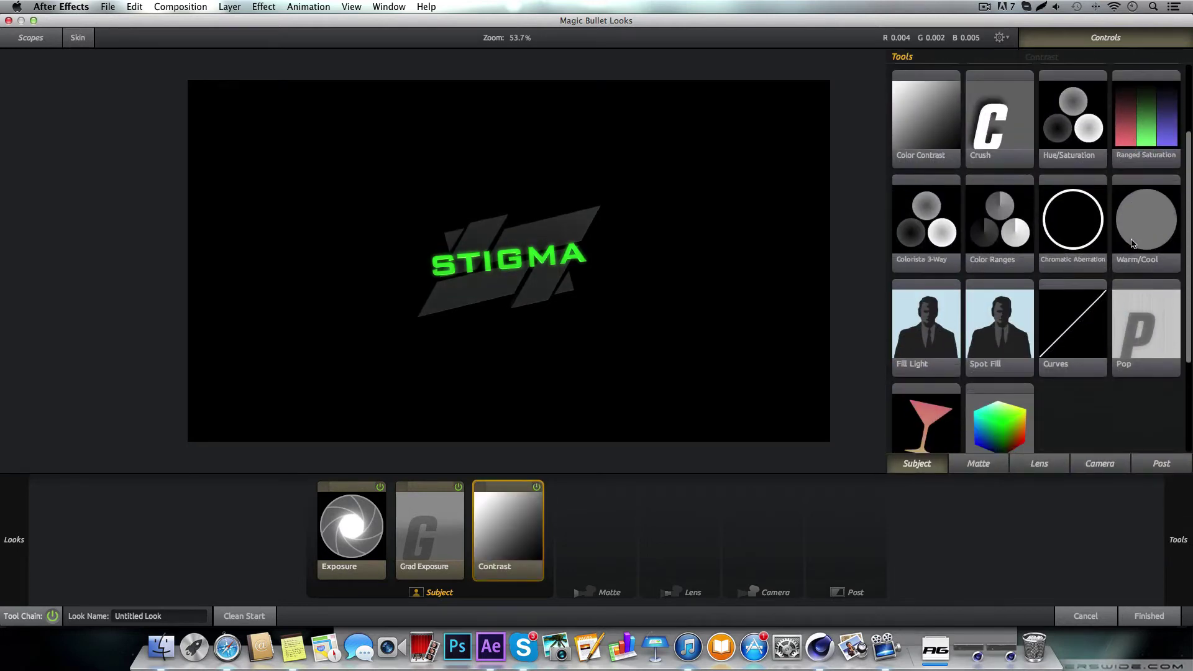
pyautogui.doubleClick(1159, 239)
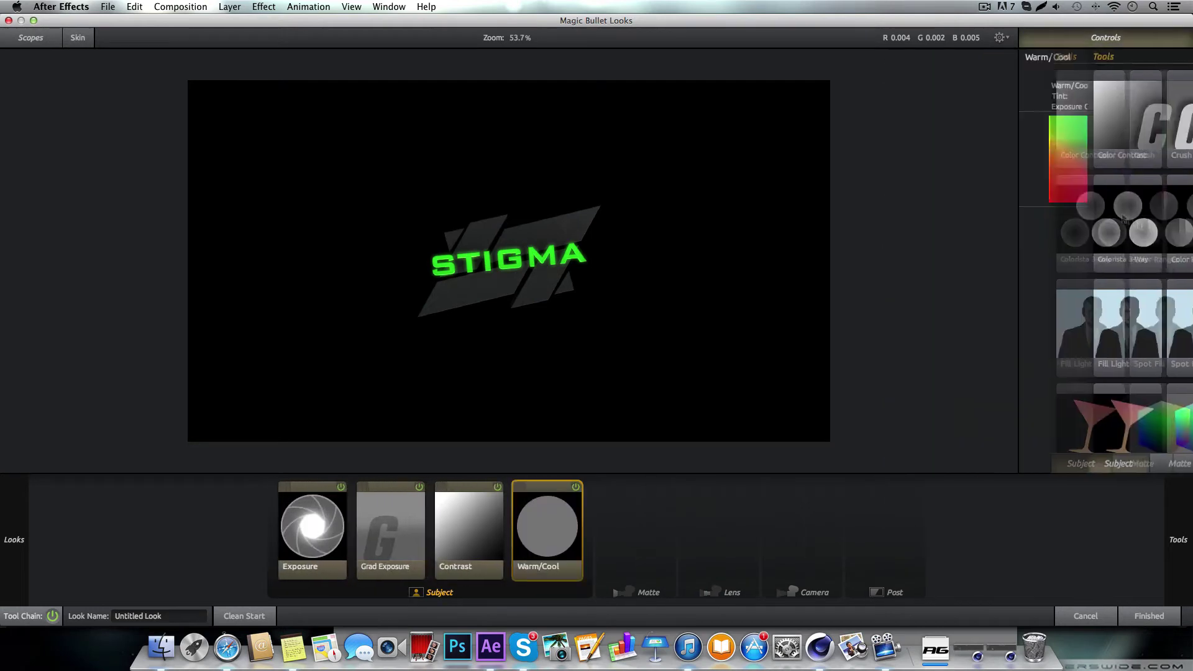
pyautogui.moveTo(1153, 90); pyautogui.dragTo(1155, 85)
pyautogui.click(576, 487)
pyautogui.click(577, 488)
pyautogui.click(577, 488)
pyautogui.click(576, 487)
# - Add a Pop tool after Warm/Cool, raise its Pop amount, and compare the logo with it off and on
pyautogui.moveTo(1182, 528)
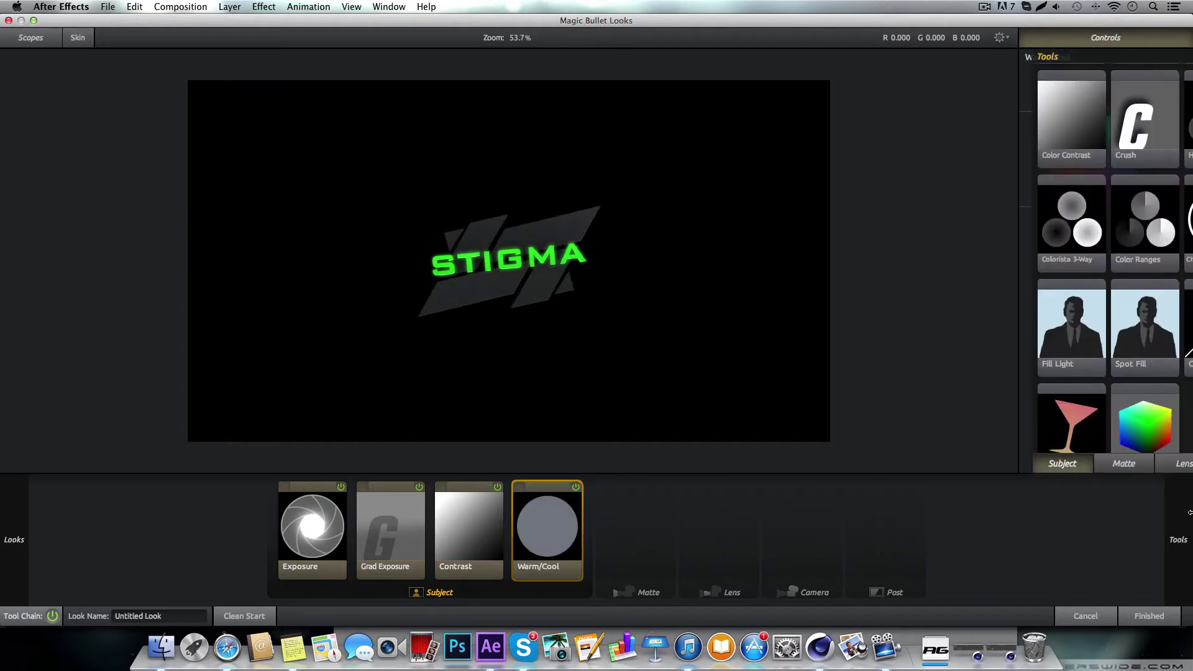
pyautogui.moveTo(1169, 323); pyautogui.dragTo(590, 528)
pyautogui.moveTo(1151, 86); pyautogui.dragTo(1160, 86)
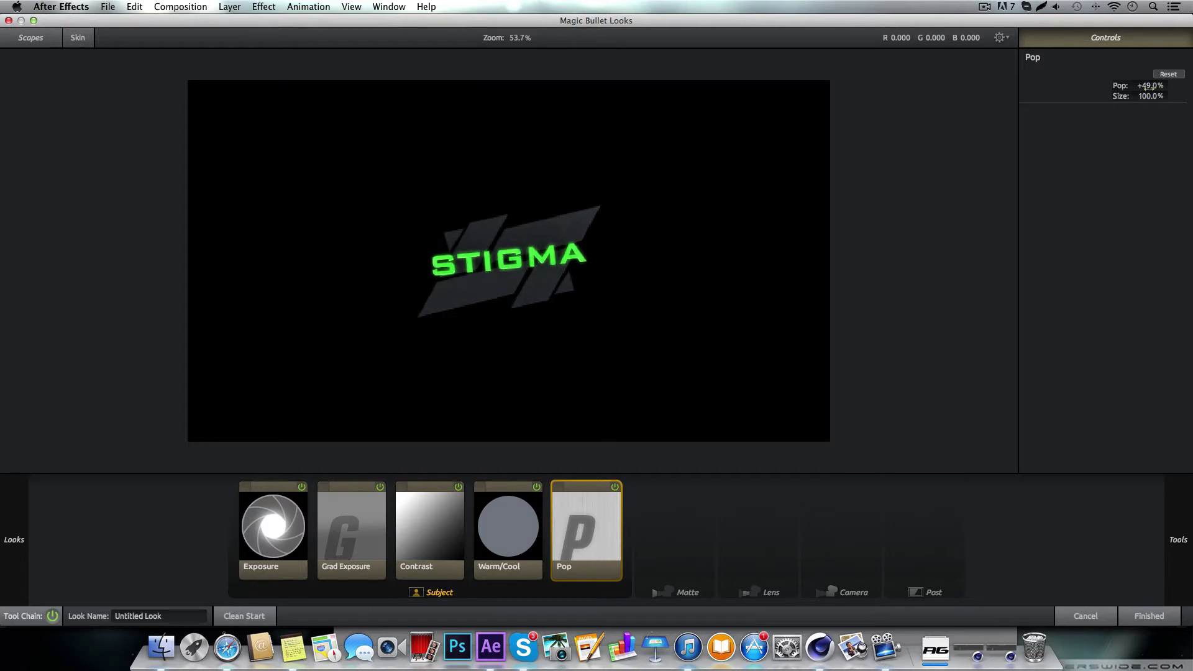
pyautogui.click(614, 488)
pyautogui.click(615, 488)
pyautogui.click(615, 488)
pyautogui.click(614, 488)
pyautogui.click(1165, 85)
pyautogui.press('Return')
# - Try a Star Filter in the Matte stage with its boost lowered to -1.20, and remove the filter
pyautogui.moveTo(1189, 538)
pyautogui.scroll(-3, 1112, 385)
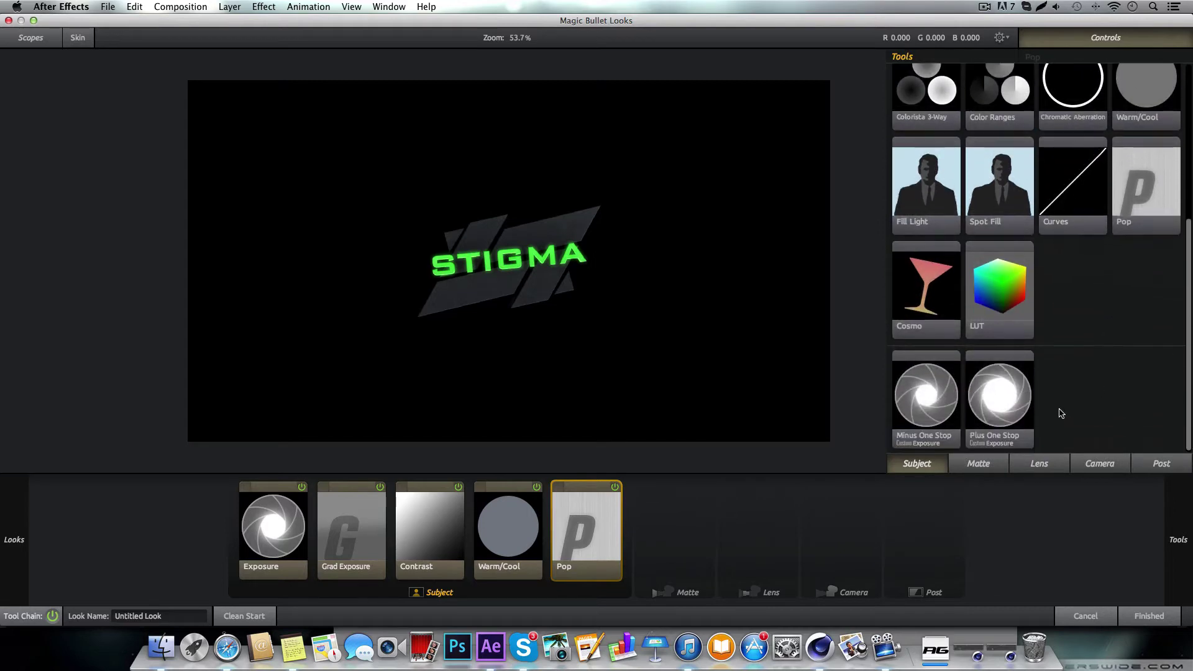
pyautogui.click(993, 461)
pyautogui.scroll(2, 1033, 195)
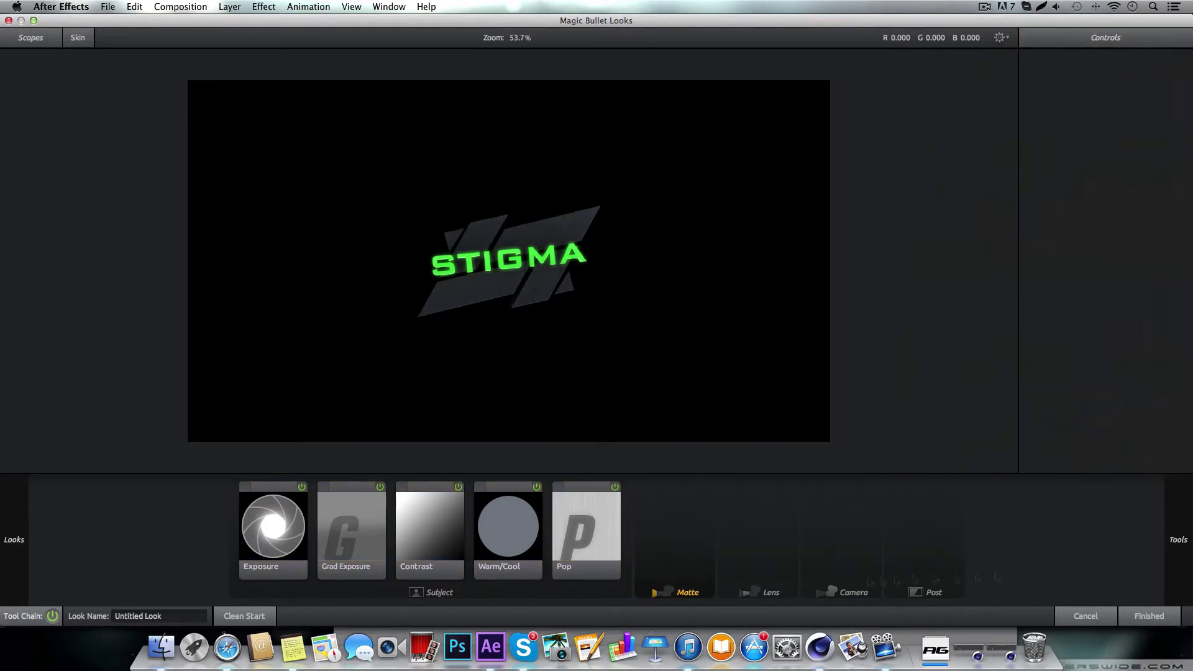
pyautogui.moveTo(1178, 506)
pyautogui.scroll(4, 1044, 311)
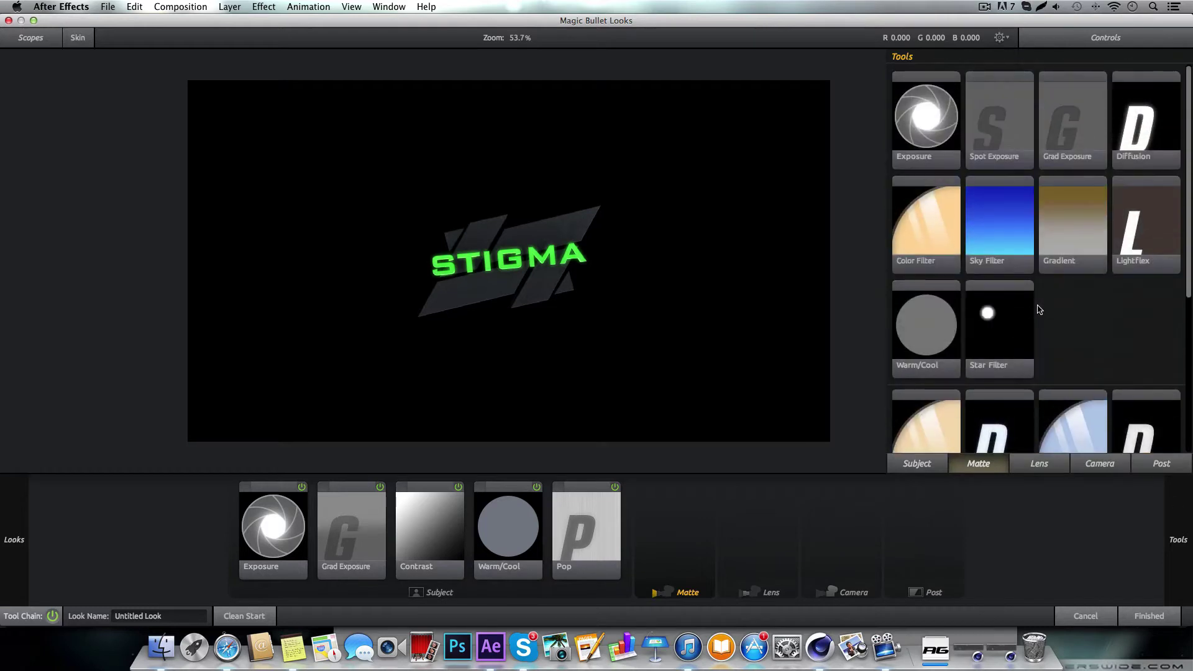
pyautogui.doubleClick(1017, 333)
pyautogui.moveTo(1157, 85)
pyautogui.mouseDown()
pyautogui.moveTo(1142, 85)
pyautogui.moveTo(1157, 86)
pyautogui.mouseUp()
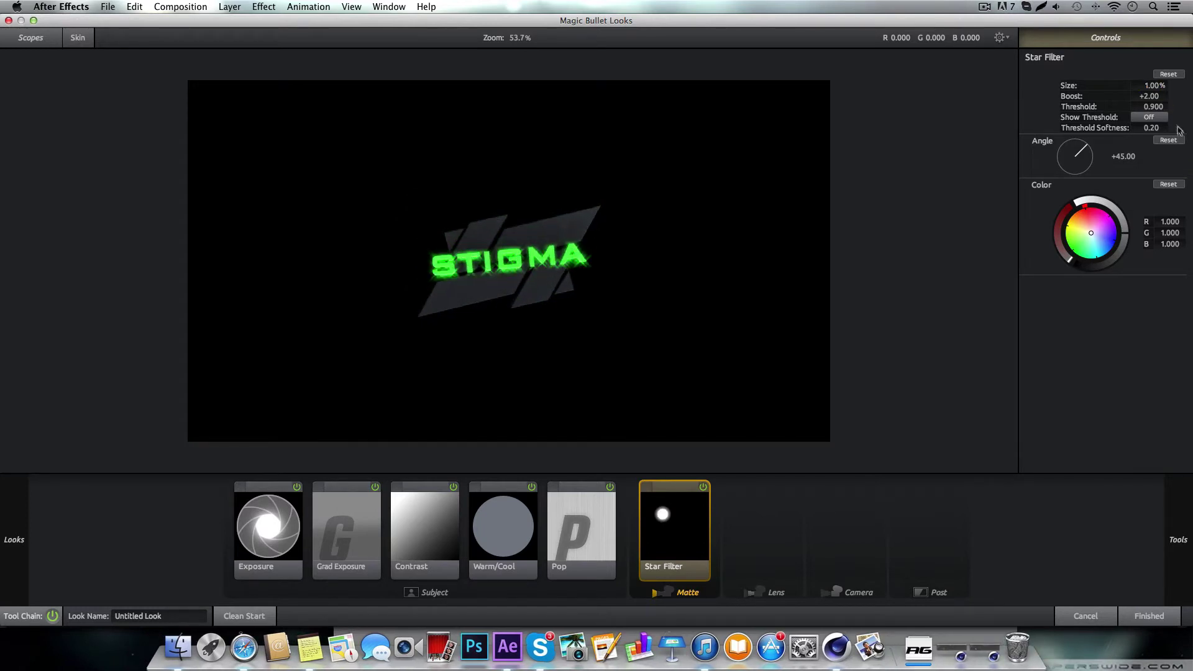
pyautogui.moveTo(1152, 96); pyautogui.dragTo(1152, 95)
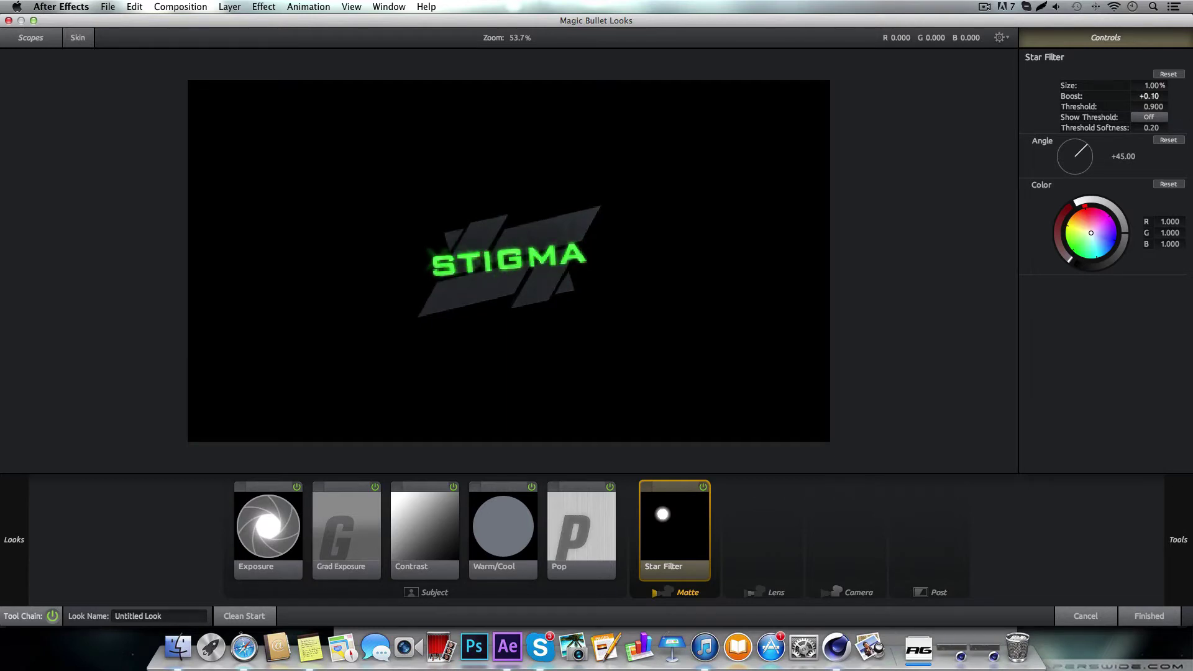
pyautogui.moveTo(1142, 95); pyautogui.dragTo(1145, 94)
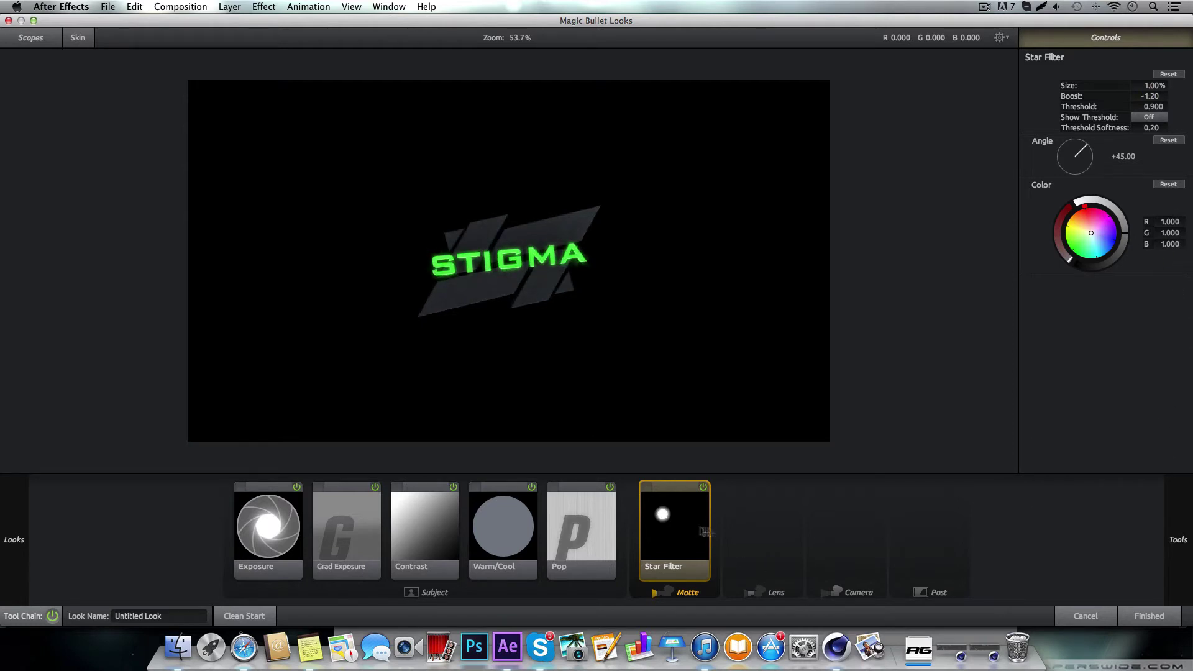
pyautogui.moveTo(1189, 545)
pyautogui.press('Delete')
# - Try a Diffusion tool in the Matte stage with a much smaller size, and delete it
pyautogui.moveTo(1190, 497)
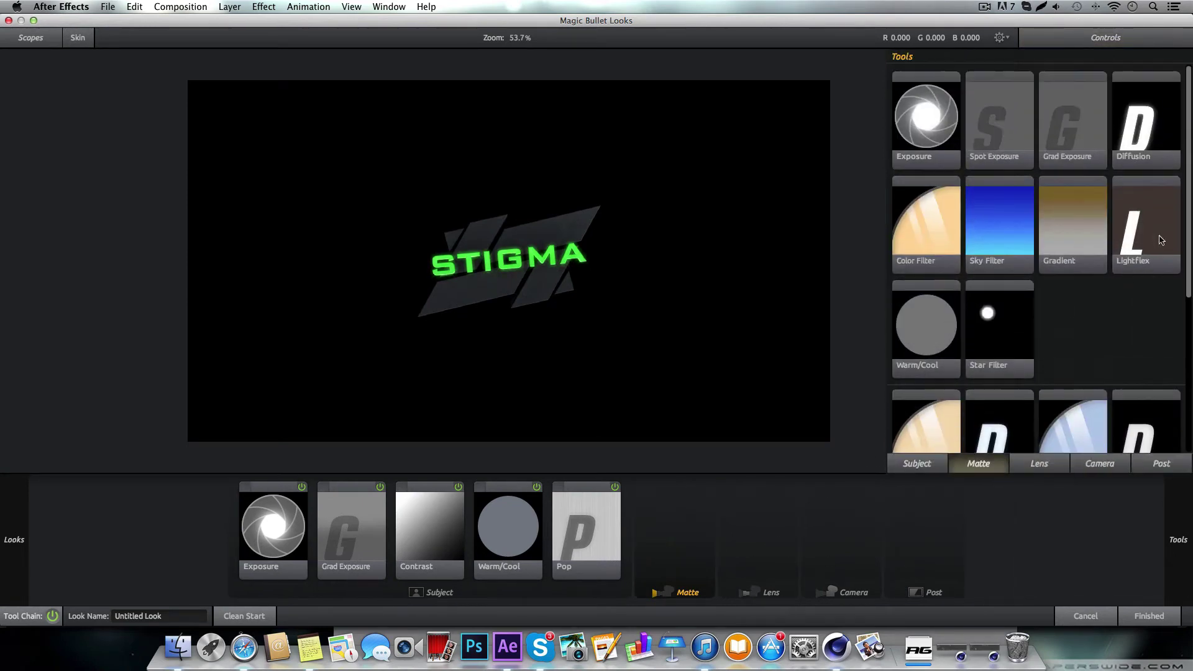
pyautogui.doubleClick(1155, 128)
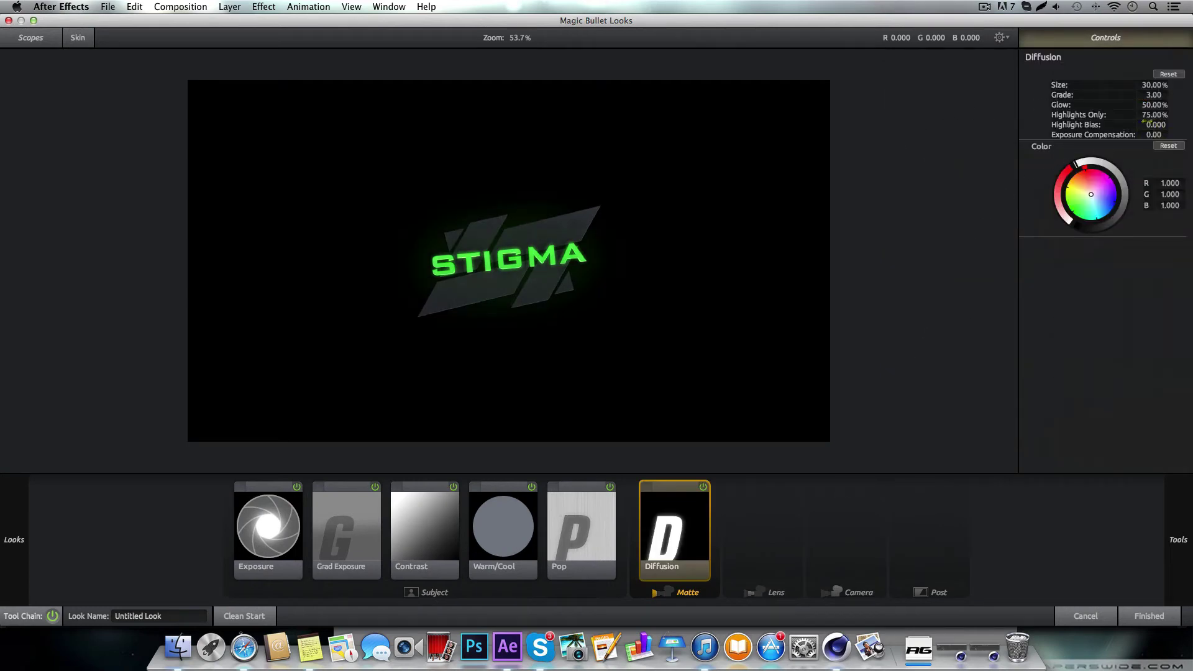
pyautogui.moveTo(1159, 85)
pyautogui.mouseDown()
pyautogui.moveTo(1187, 85)
pyautogui.moveTo(1150, 86)
pyautogui.mouseUp()
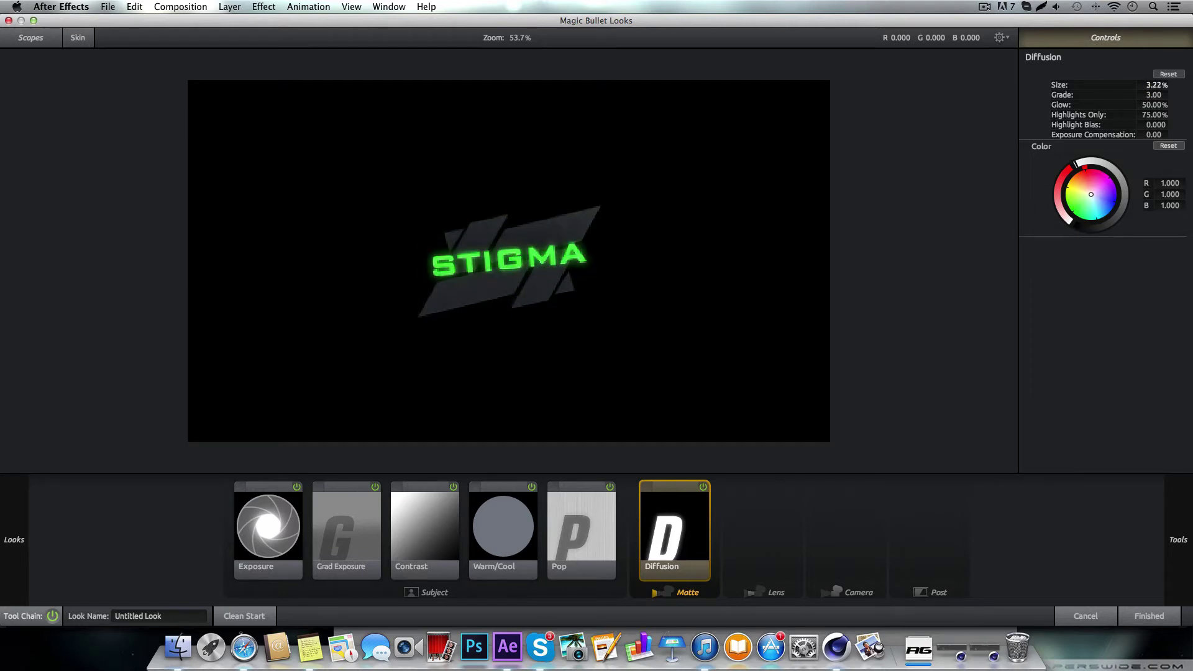
pyautogui.press('Delete')
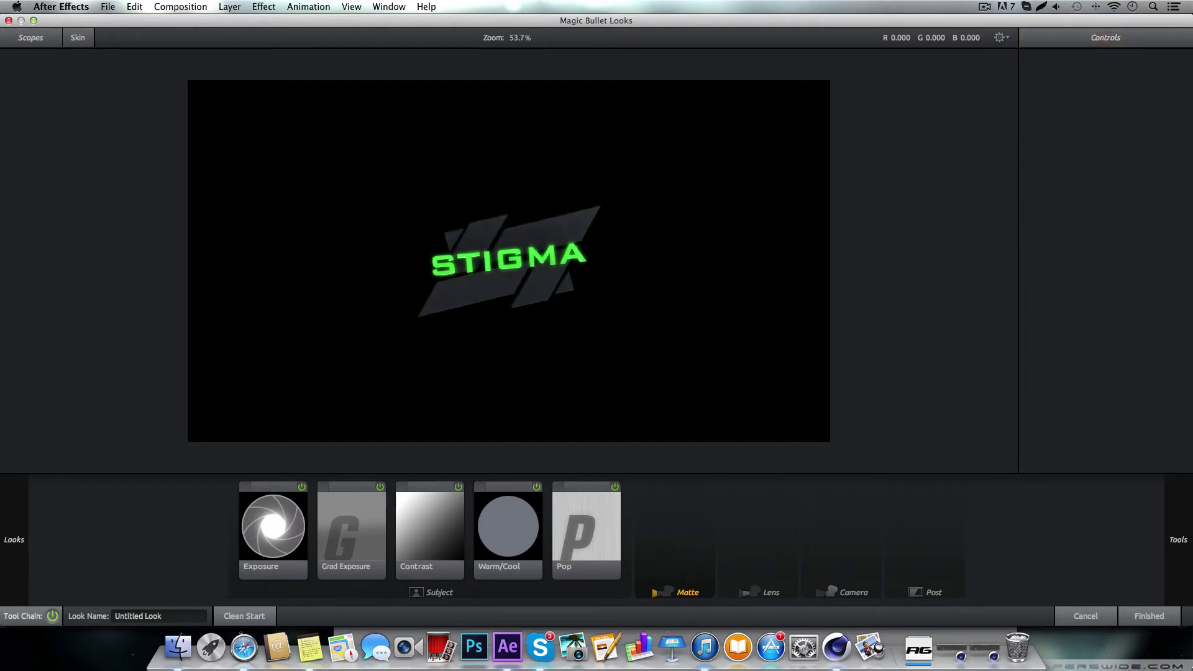
# - Add a Diffusion tool to the Matte stage and compare the logo with it off and on
pyautogui.moveTo(1188, 577)
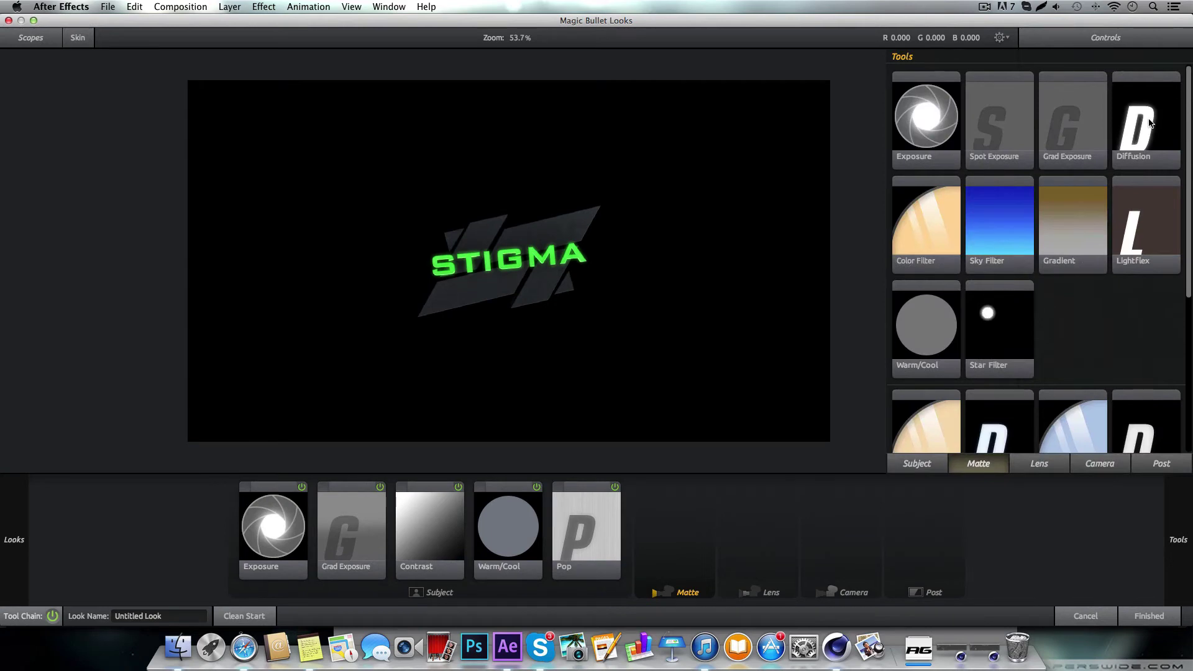
pyautogui.moveTo(1149, 123); pyautogui.dragTo(675, 528)
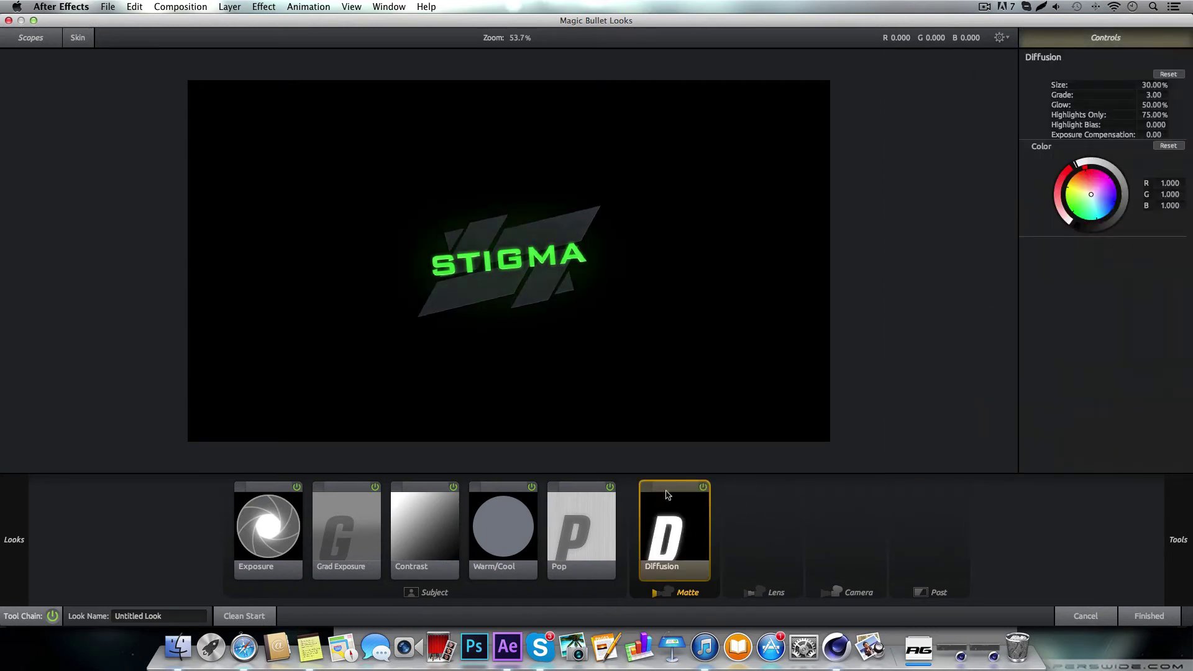
pyautogui.click(704, 487)
pyautogui.click(704, 487)
pyautogui.click(703, 488)
pyautogui.click(703, 489)
# - Set the Diffusion tool's size to 8.50% and its grade to 2.50
pyautogui.moveTo(1158, 86); pyautogui.dragTo(1131, 85)
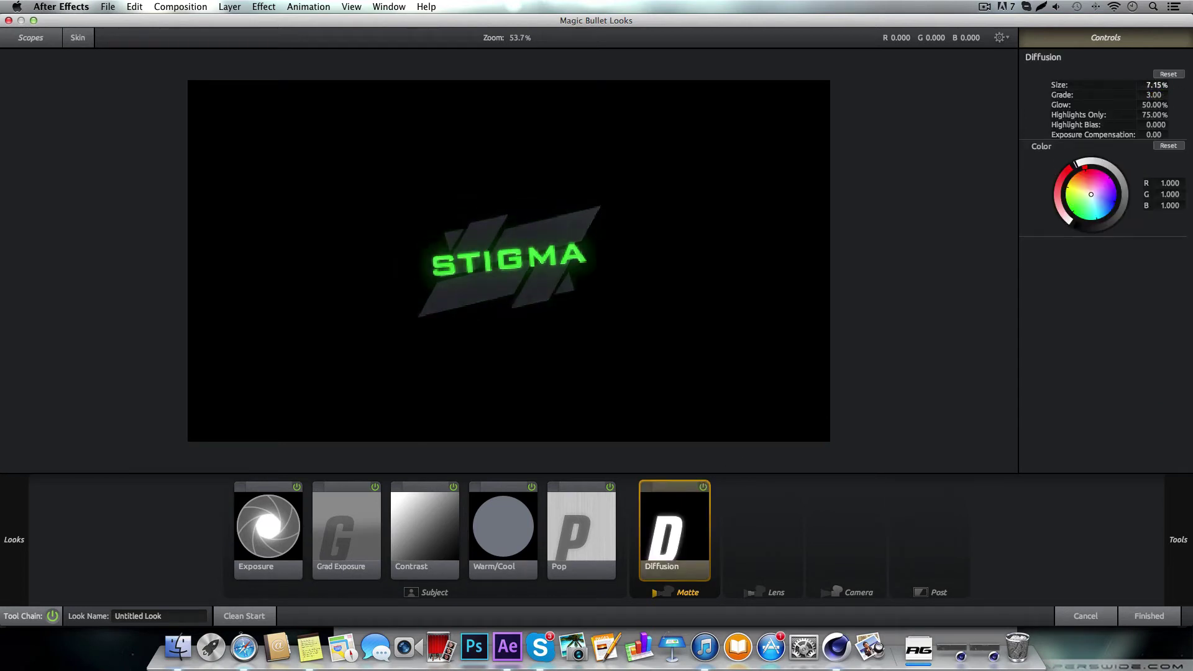
pyautogui.moveTo(1156, 85); pyautogui.dragTo(1158, 86)
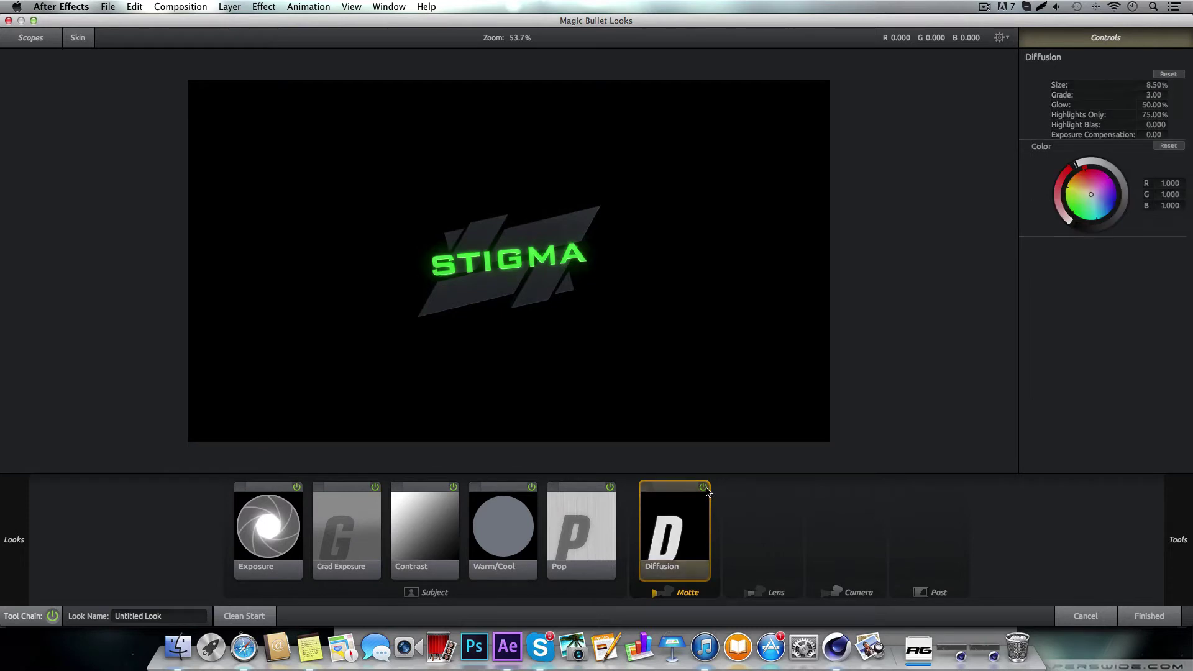
pyautogui.moveTo(1156, 95)
pyautogui.mouseDown()
pyautogui.moveTo(1180, 95)
pyautogui.moveTo(1143, 95)
pyautogui.mouseUp()
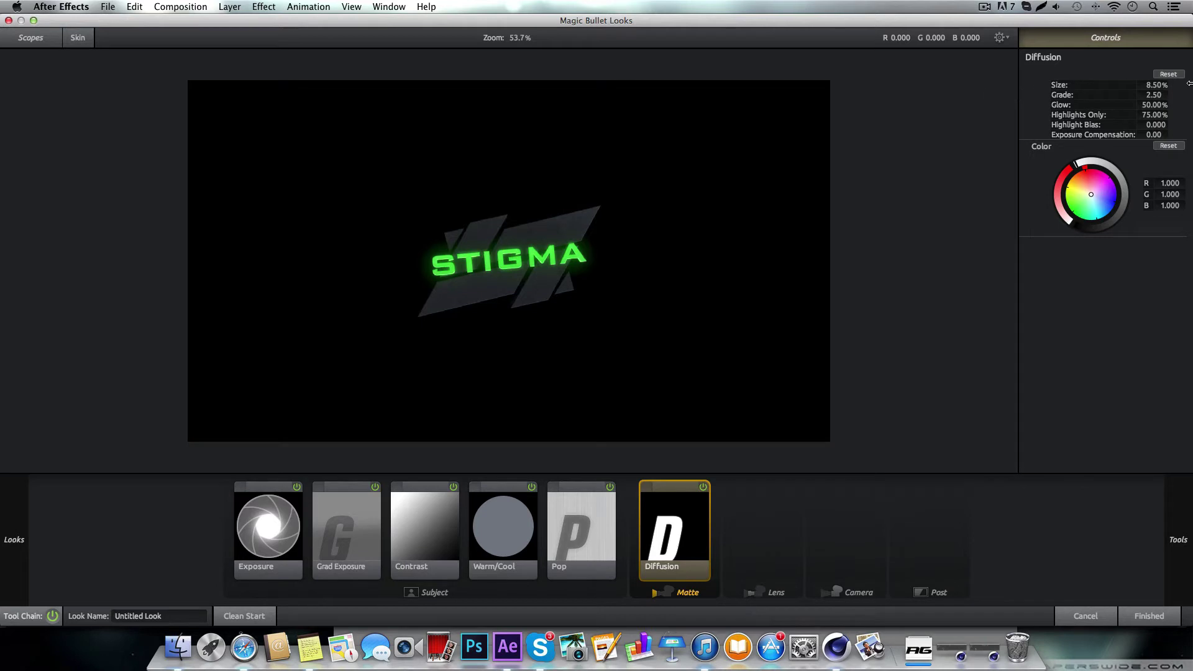
# - Add the Cool Fog diffusion preset after Diffusion in the Matte stage and compare the logo with it off and on
pyautogui.moveTo(1184, 533)
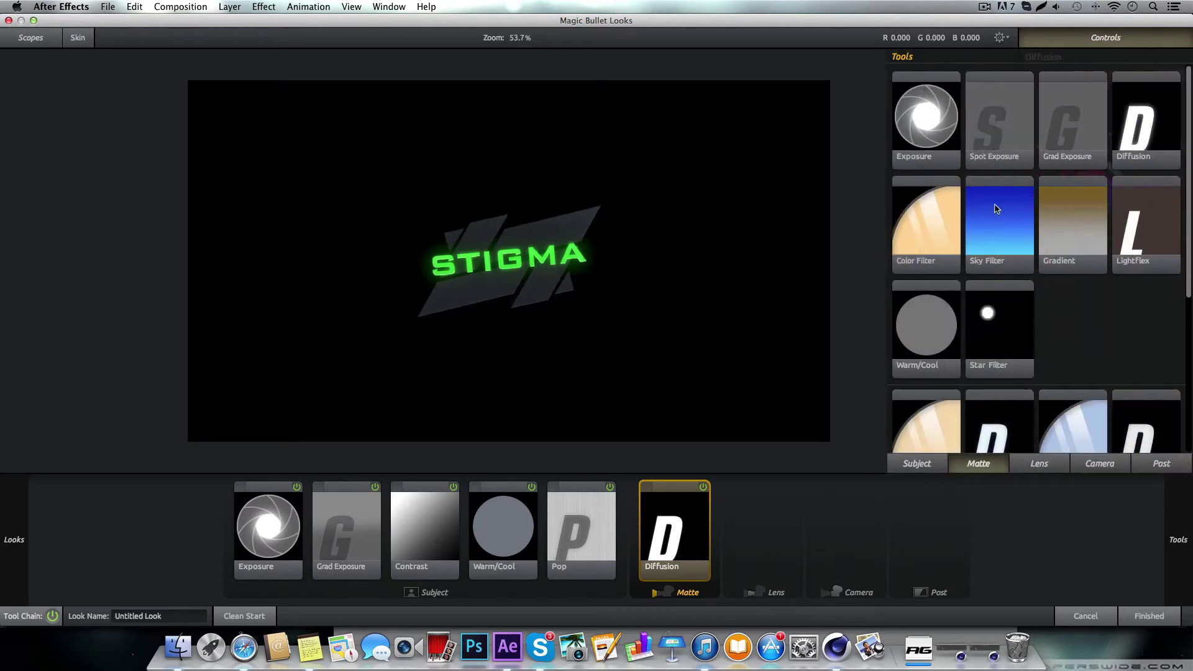
pyautogui.scroll(-4, 1025, 267)
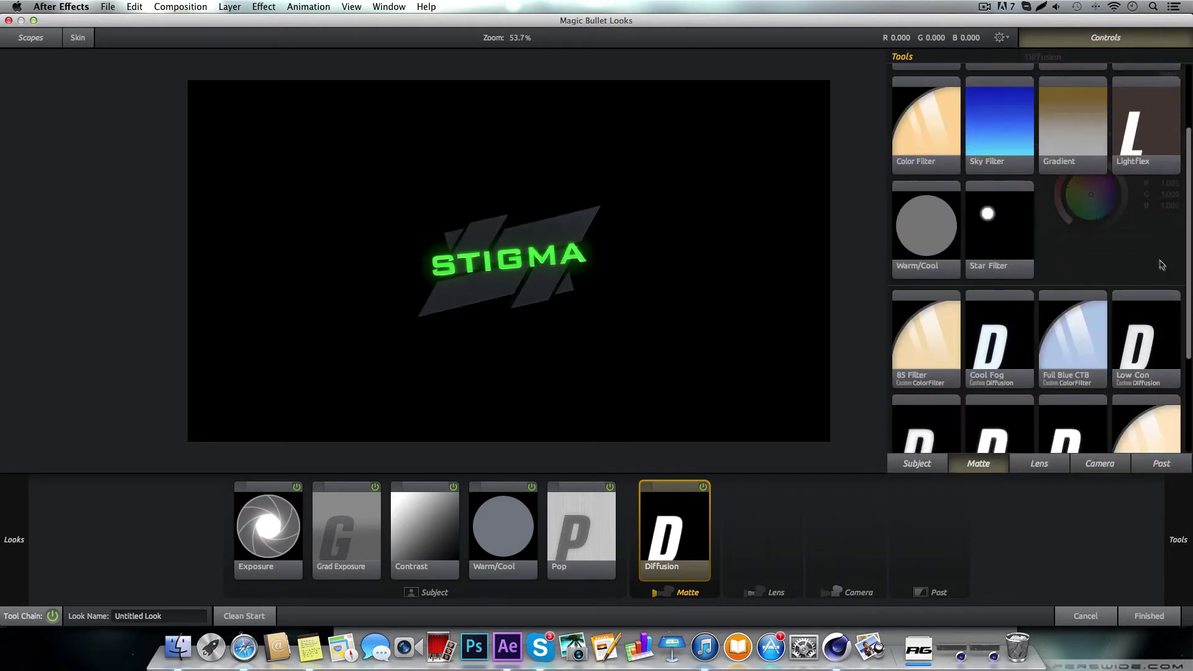
pyautogui.doubleClick(994, 355)
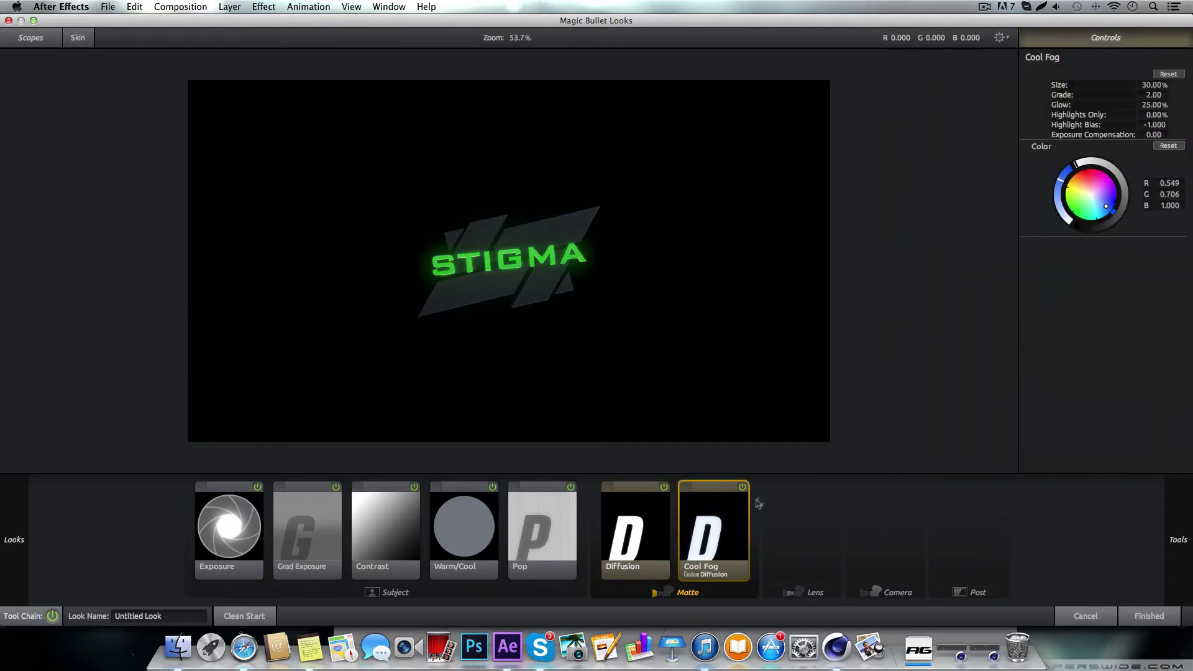
pyautogui.click(743, 489)
pyautogui.click(742, 488)
# - Add a Vignette tool to the Lens stage and shrink its circle to meet the frame's left and right edges
pyautogui.moveTo(1184, 440)
pyautogui.scroll(-3, 1059, 416)
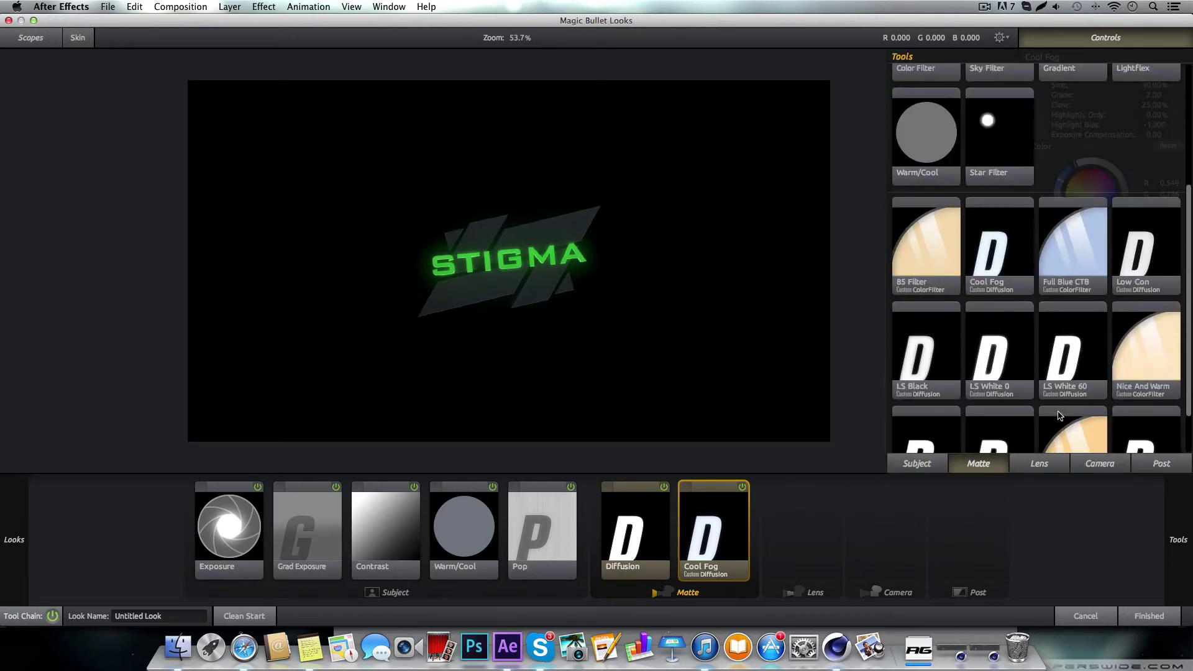
pyautogui.scroll(5, 1057, 411)
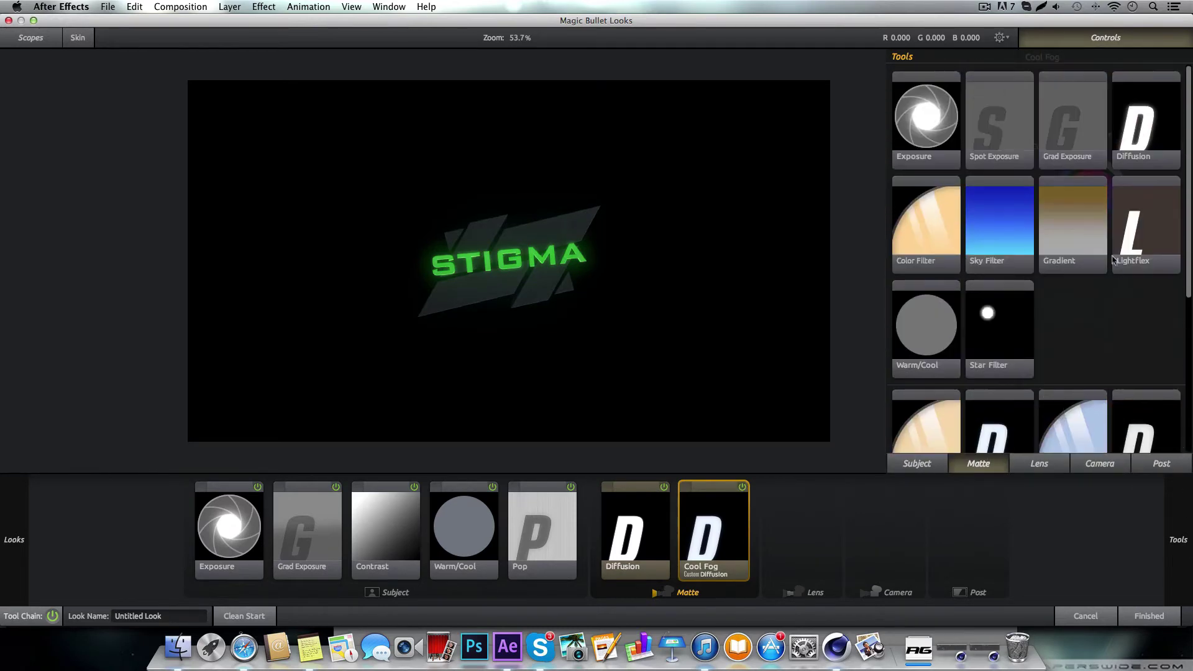
pyautogui.click(1057, 471)
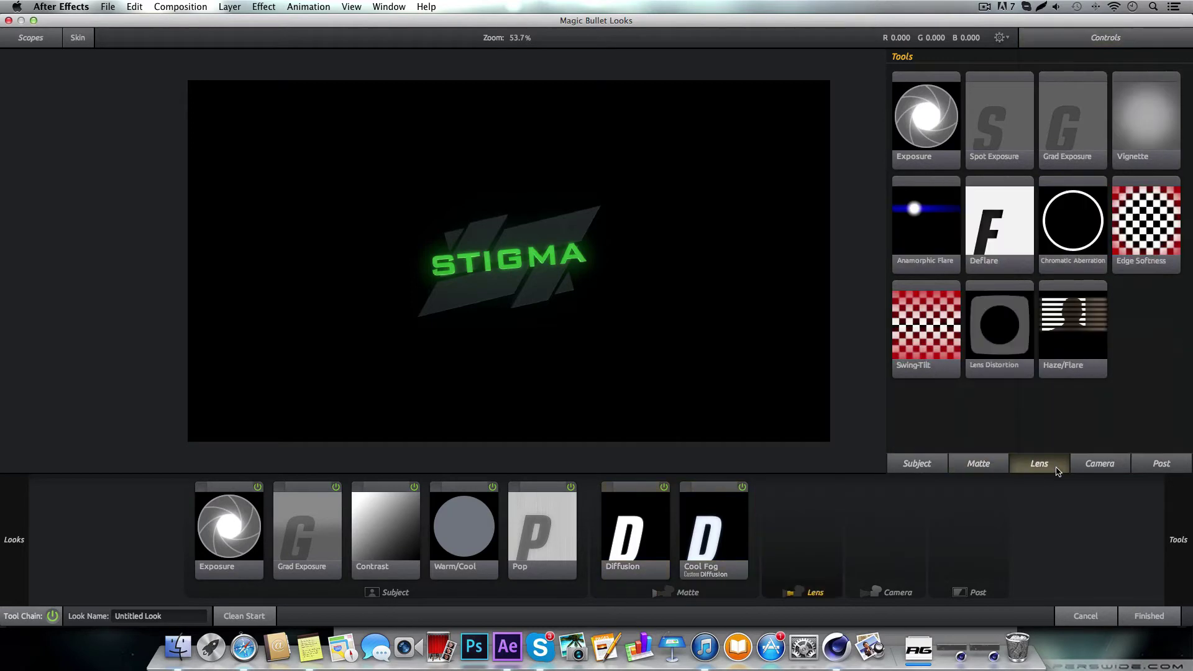
pyautogui.click(1001, 463)
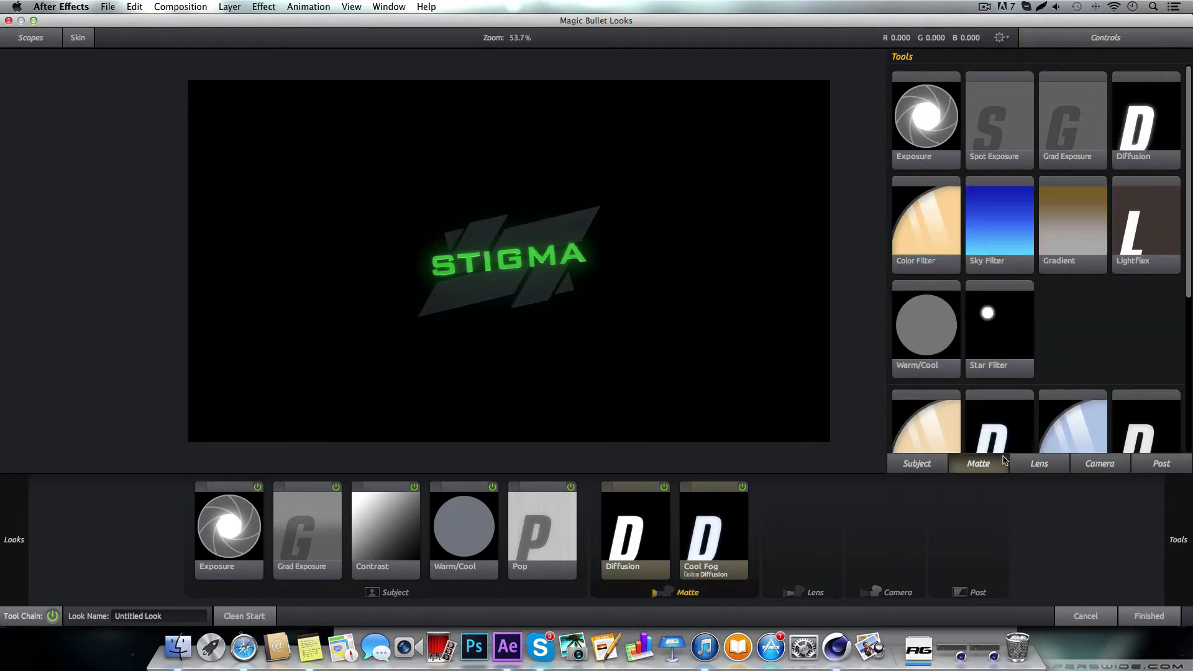
pyautogui.scroll(-3, 1052, 345)
pyautogui.scroll(-6, 1052, 345)
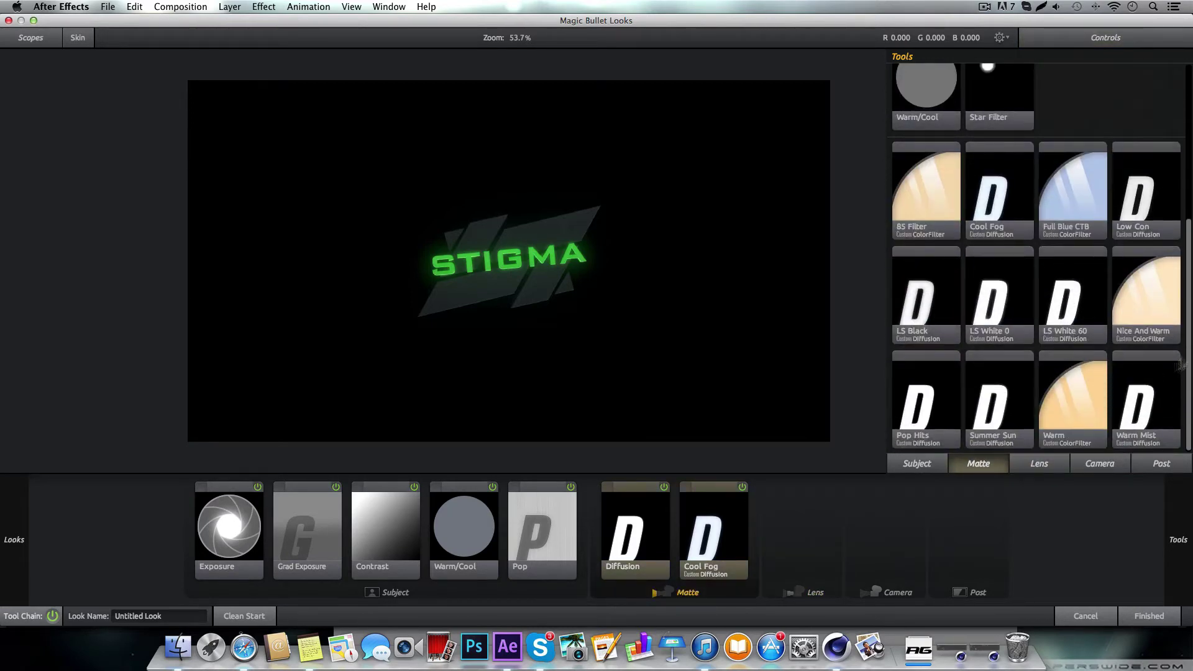
pyautogui.click(1038, 460)
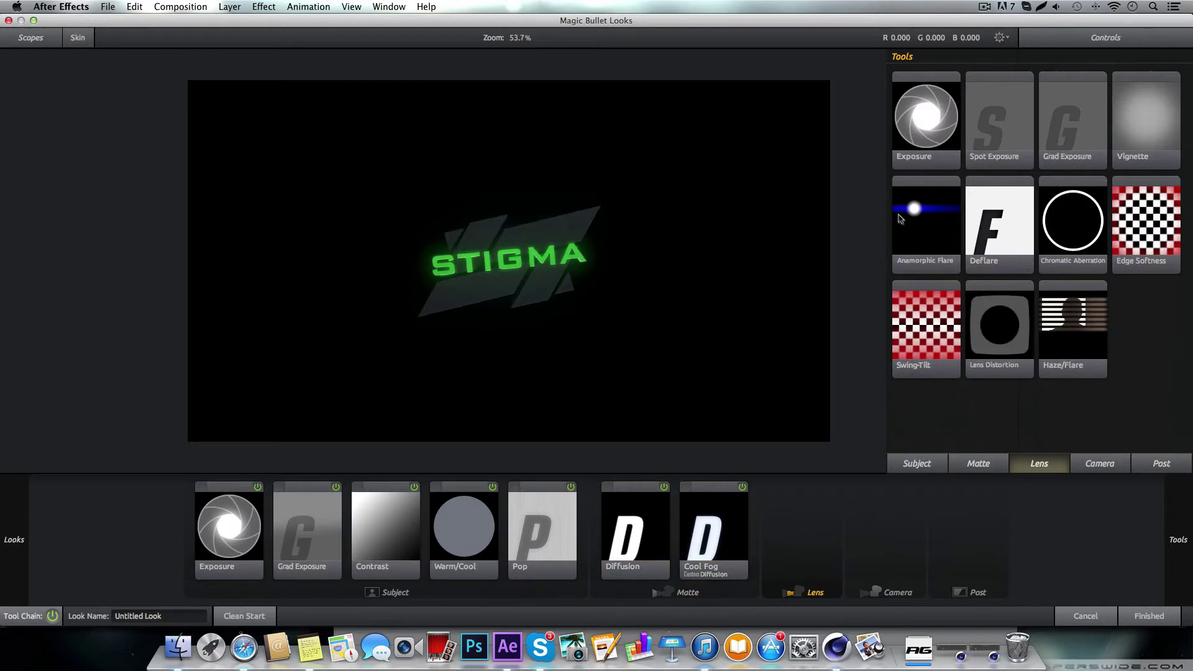
pyautogui.doubleClick(1147, 126)
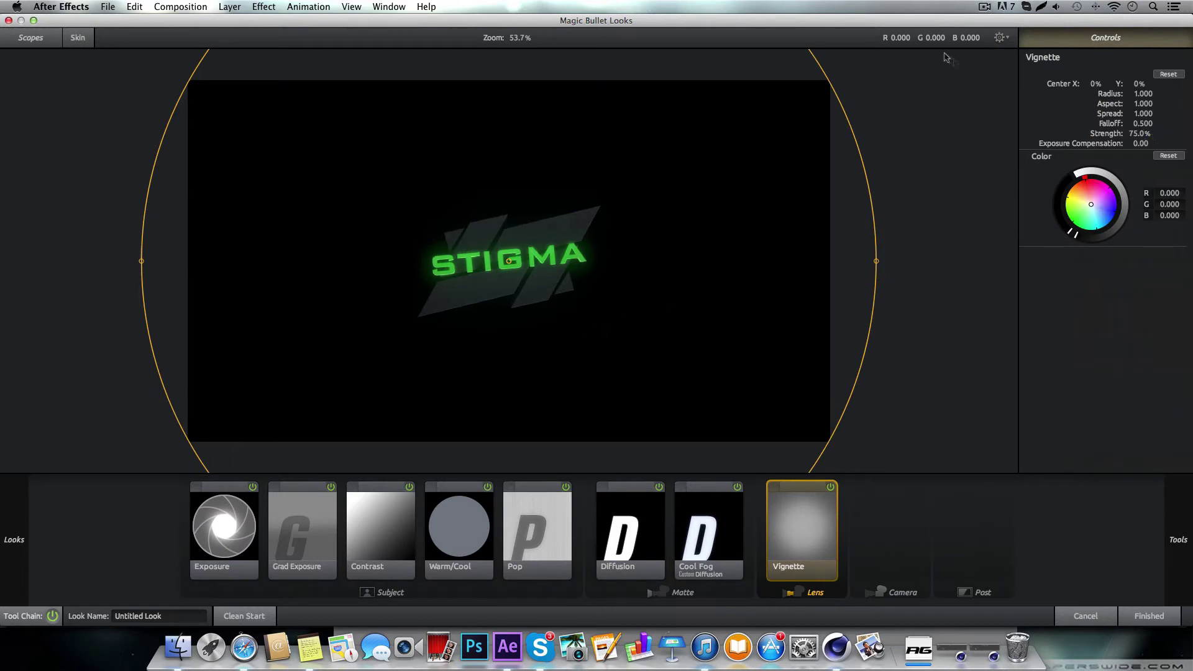
pyautogui.moveTo(860, 143); pyautogui.dragTo(829, 183)
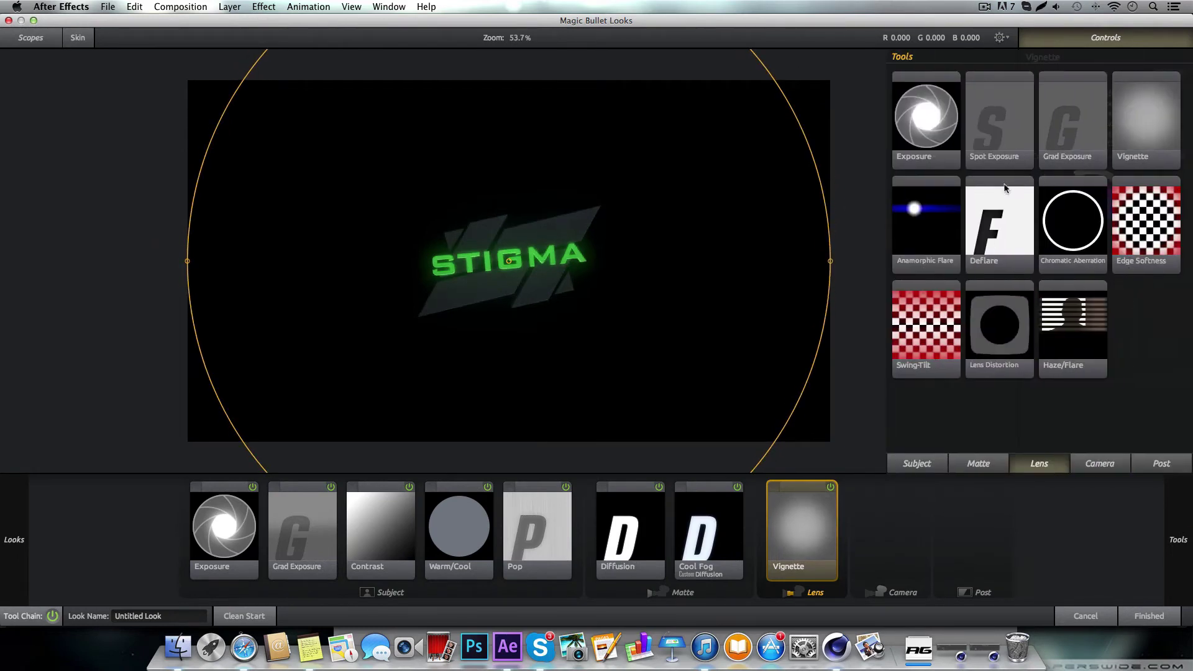
# - Add an Anamorphic Flare to the Lens stage, reduce its size, adjust its threshold, and compare the logo with it off and on
pyautogui.doubleClick(930, 233)
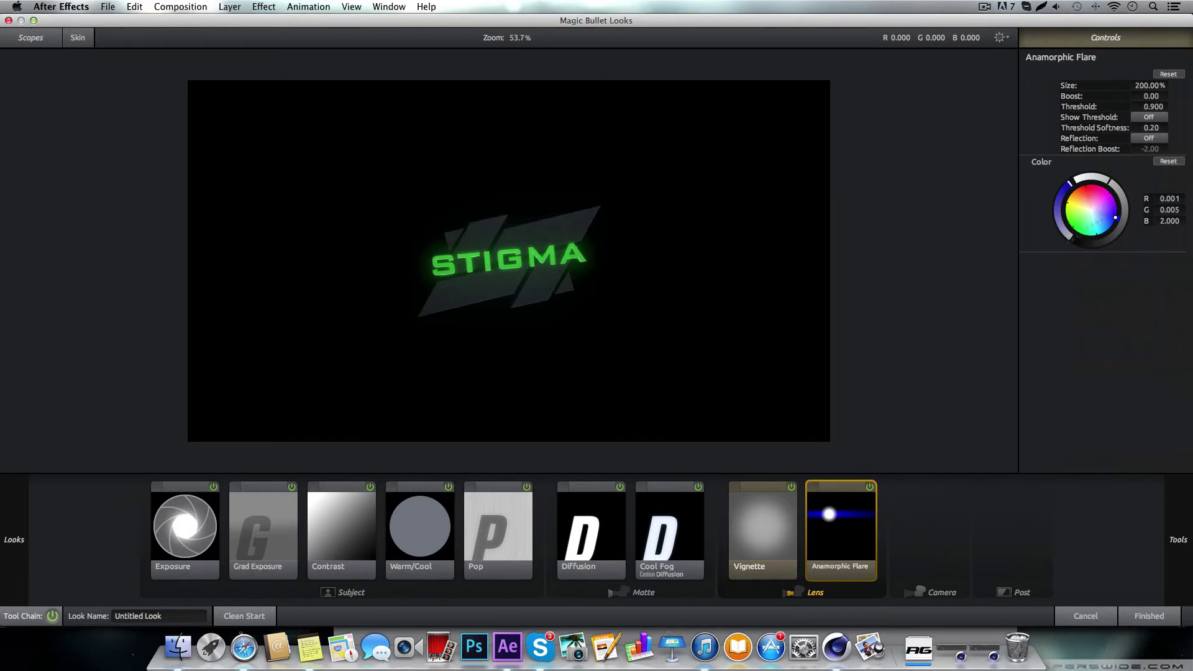
pyautogui.moveTo(1153, 107); pyautogui.dragTo(1157, 107)
pyautogui.moveTo(1160, 86); pyautogui.dragTo(1137, 86)
pyautogui.moveTo(1154, 107); pyautogui.dragTo(1160, 106)
pyautogui.click(869, 488)
pyautogui.click(870, 488)
# - Add an Edge Softness tool to the Lens stage, enlarge its radius to about 1.165, and adjust its blur size
pyautogui.moveTo(1179, 534)
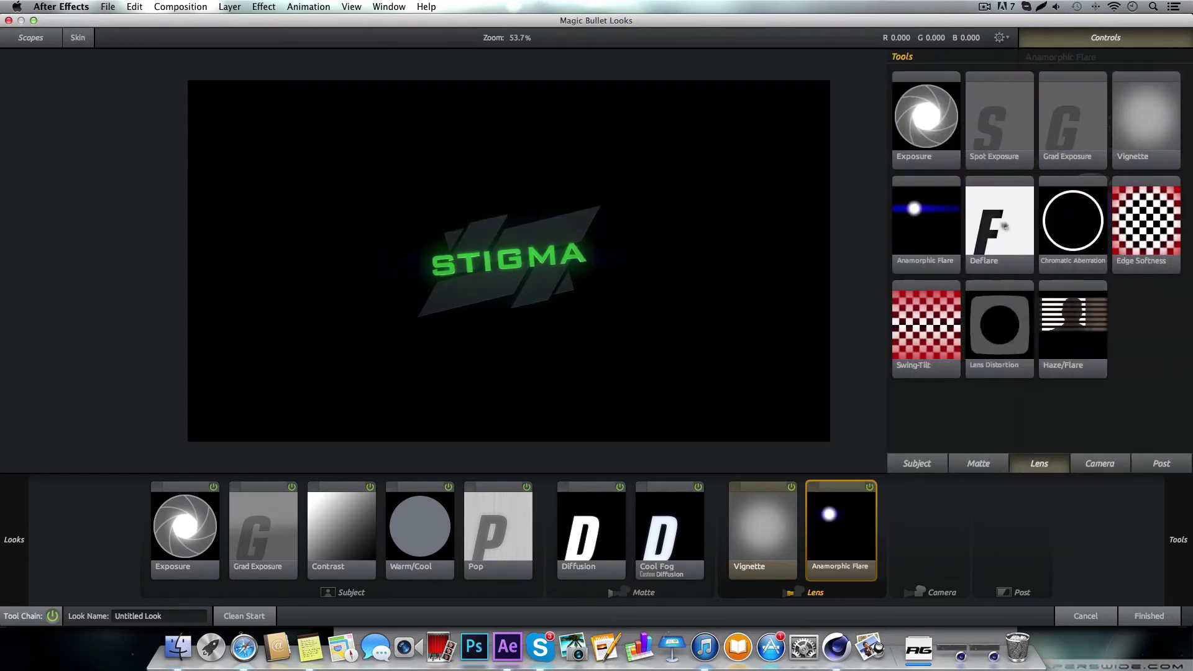
pyautogui.doubleClick(1141, 225)
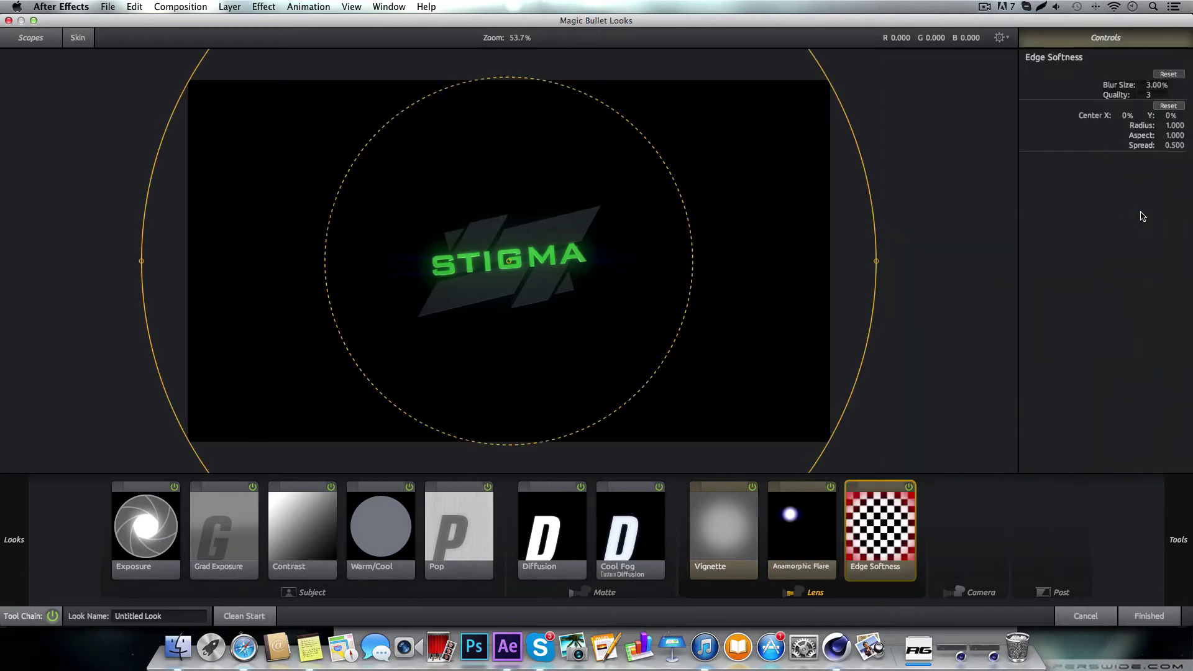
pyautogui.moveTo(851, 152); pyautogui.dragTo(978, 124)
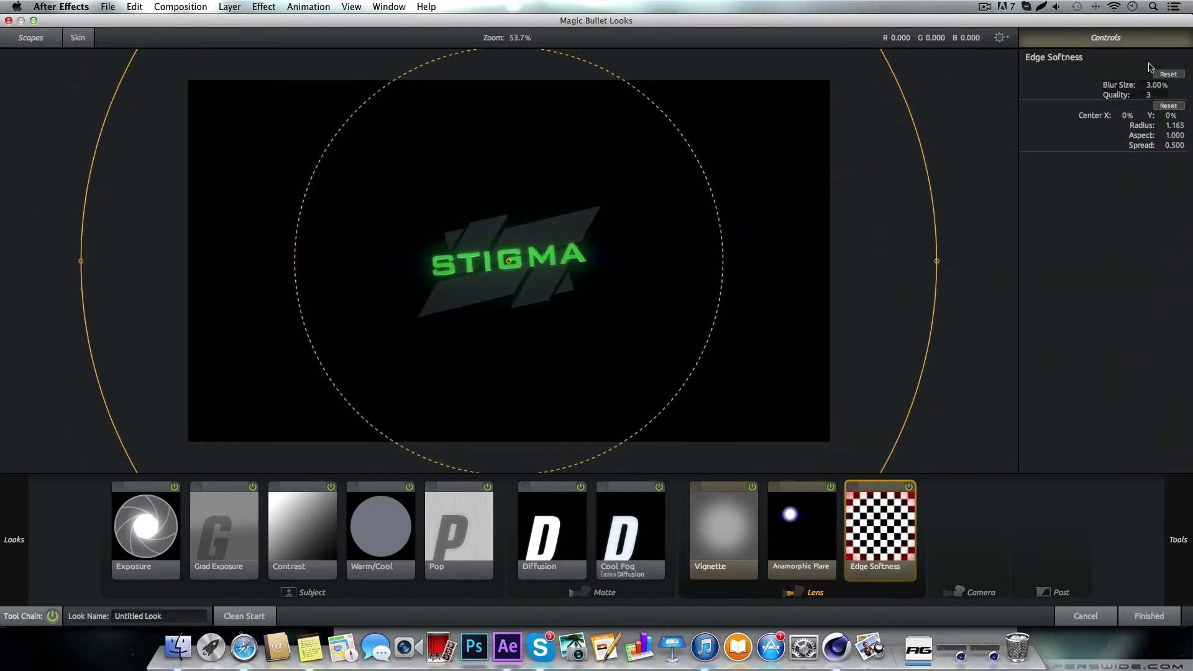
pyautogui.moveTo(1158, 88); pyautogui.dragTo(1142, 87)
# - Add a Contrast tool to the Camera stage and fine-tune its contrast amount
pyautogui.moveTo(1189, 543)
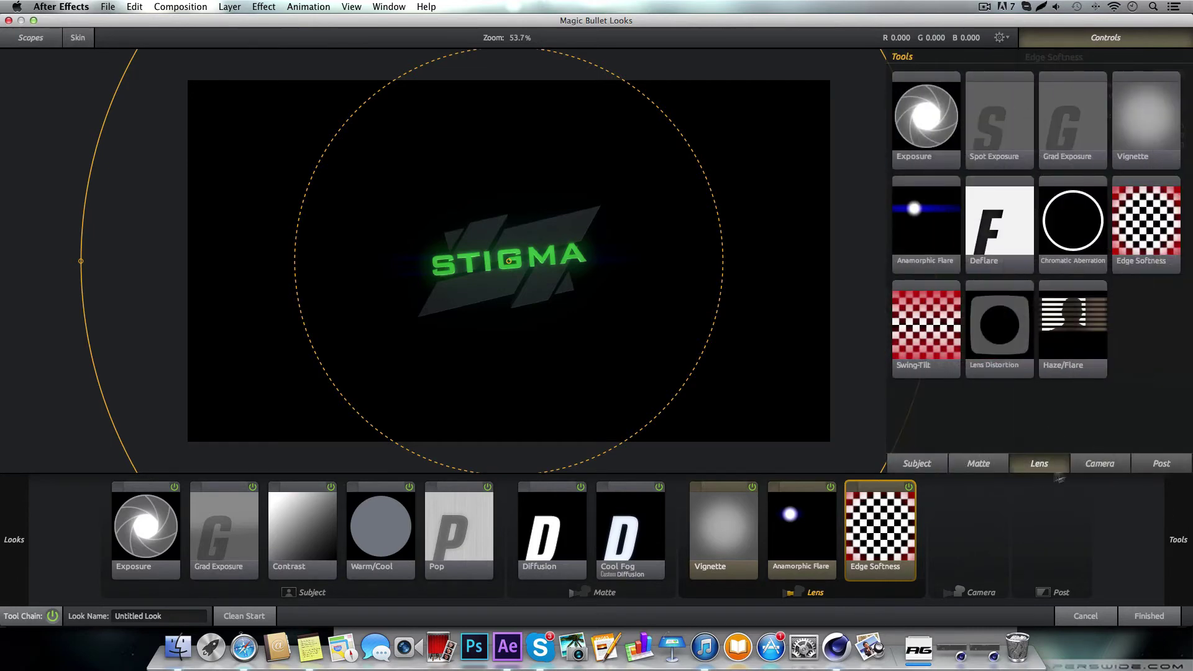
pyautogui.click(1084, 467)
pyautogui.scroll(-4, 1020, 349)
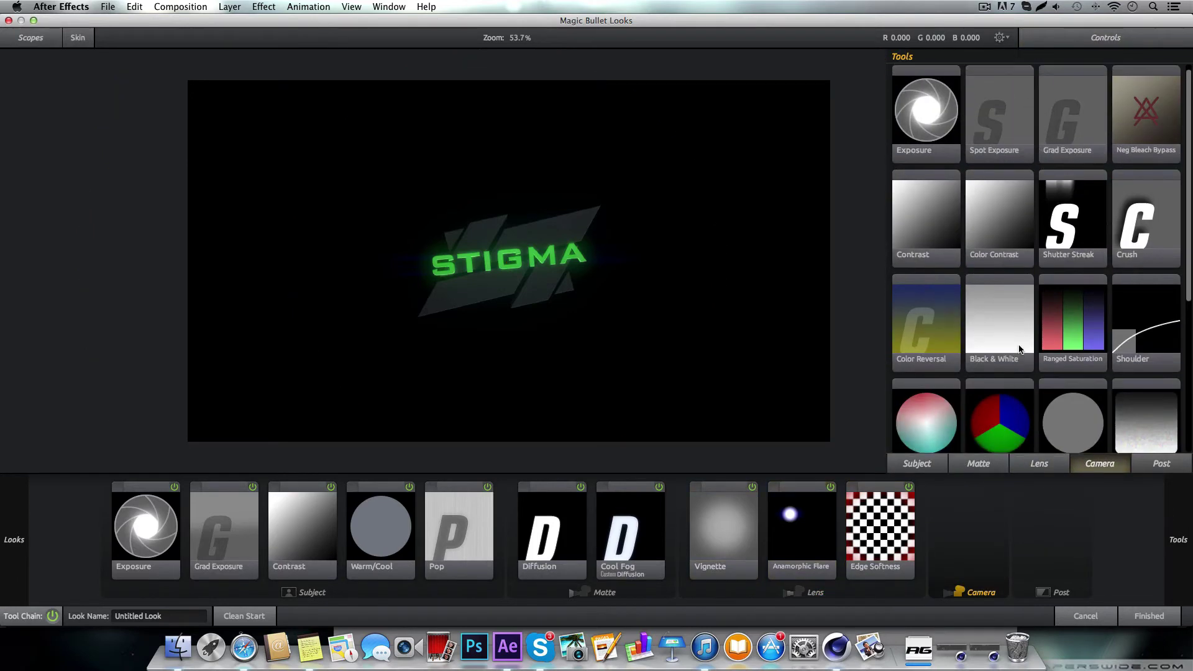
pyautogui.scroll(-4, 1020, 349)
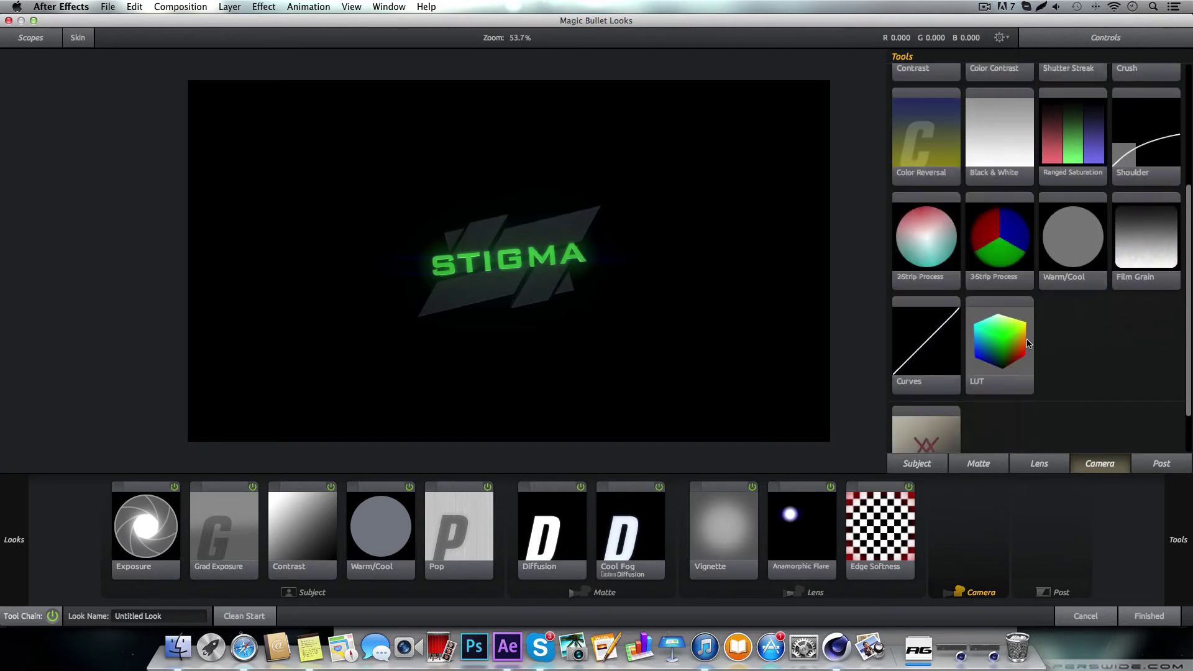
pyautogui.scroll(8, 1028, 343)
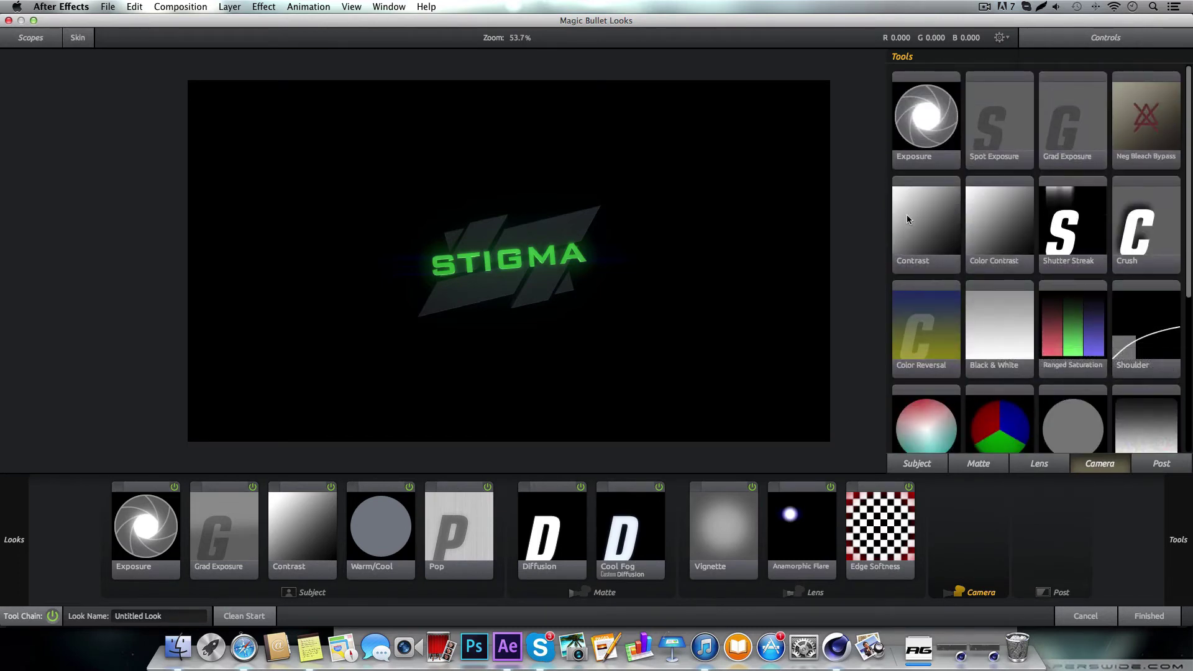
pyautogui.doubleClick(926, 218)
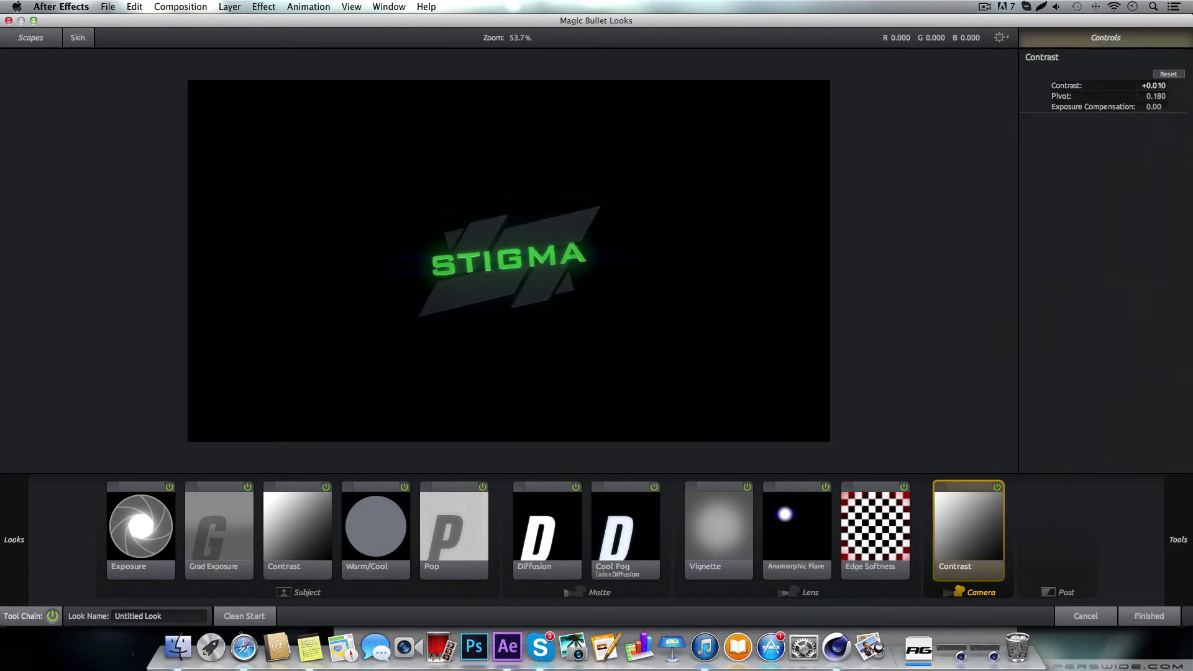
pyautogui.moveTo(1156, 84); pyautogui.dragTo(1153, 84)
# - Try a Shoulder tool in the Camera stage, comparing the logo with it off and on, and remove it
pyautogui.moveTo(1181, 541)
pyautogui.scroll(-2, 1146, 268)
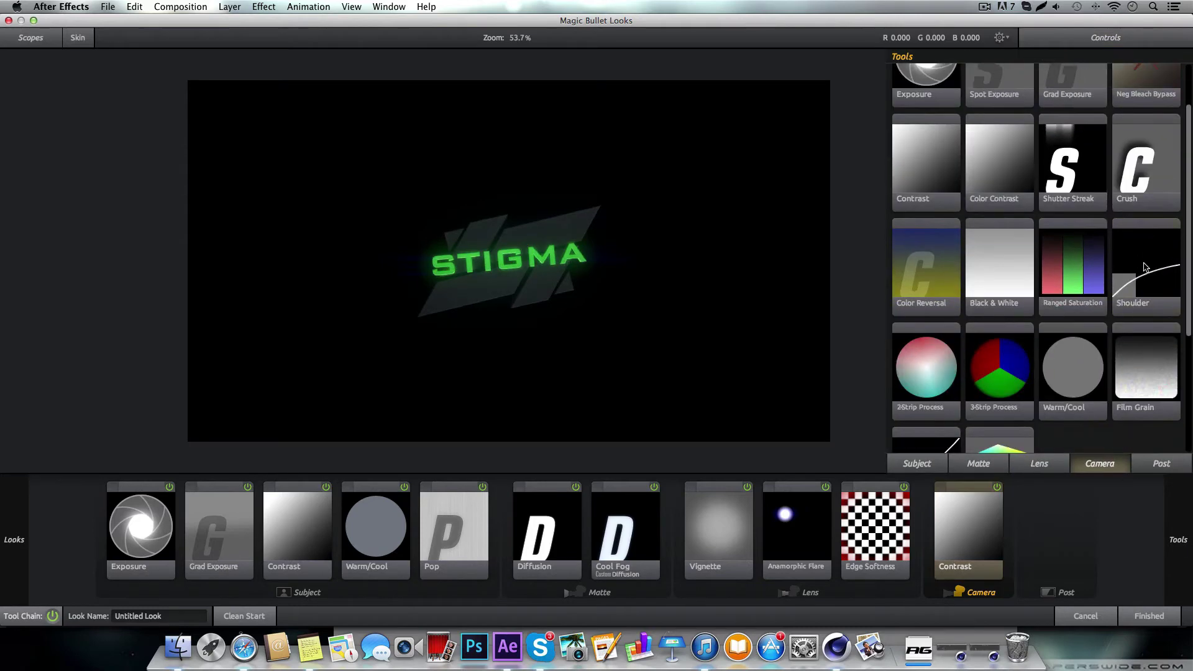
pyautogui.doubleClick(1145, 267)
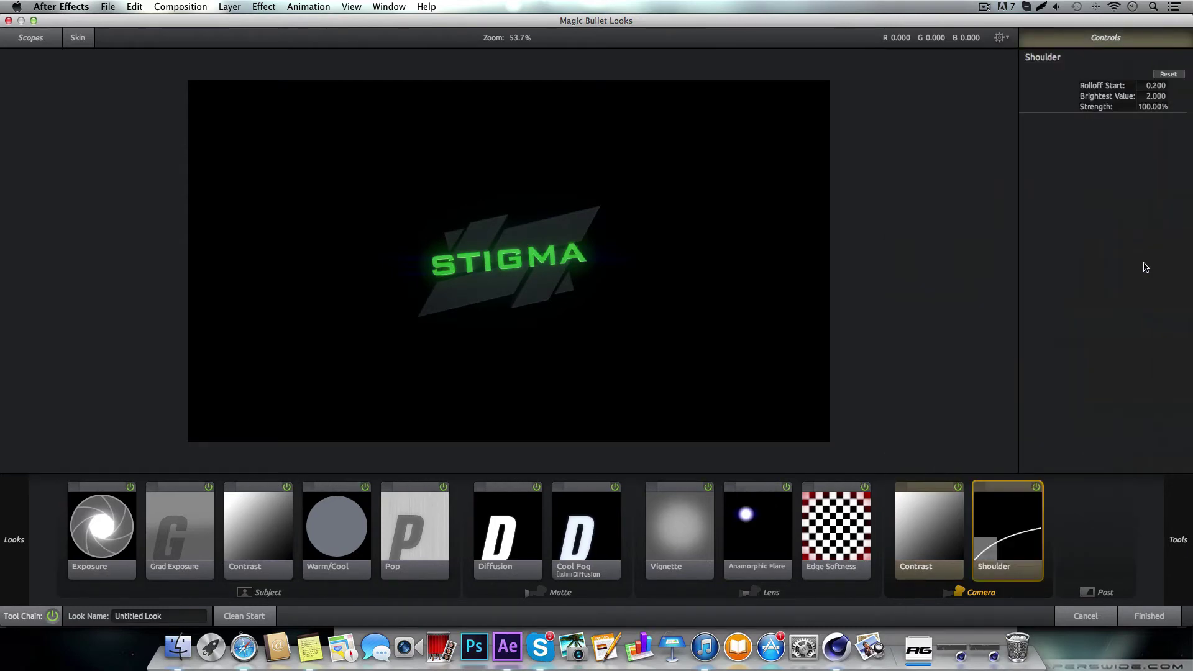
pyautogui.click(1038, 489)
pyautogui.click(1038, 488)
pyautogui.click(1037, 489)
pyautogui.click(1037, 489)
pyautogui.press('Delete')
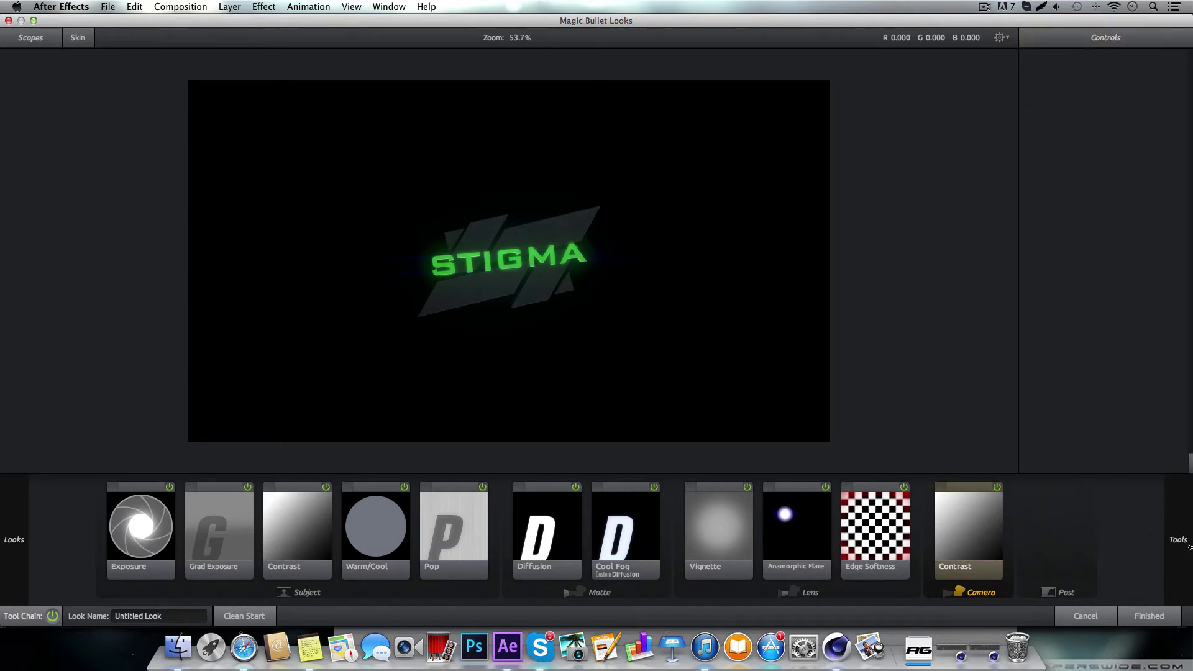
# - Add an S Curve tool to the Post stage and compare the logo with it off and on
pyautogui.moveTo(1186, 528)
pyautogui.click(1162, 469)
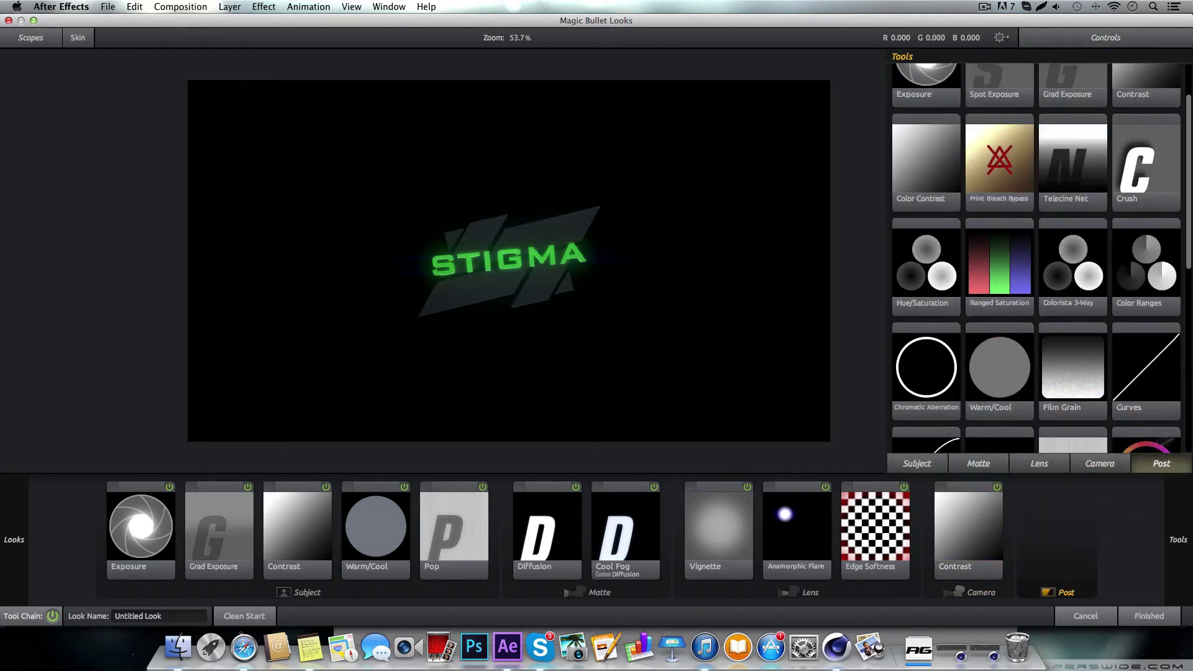
pyautogui.moveTo(1173, 508)
pyautogui.scroll(-3, 1141, 446)
pyautogui.scroll(-6, 1140, 446)
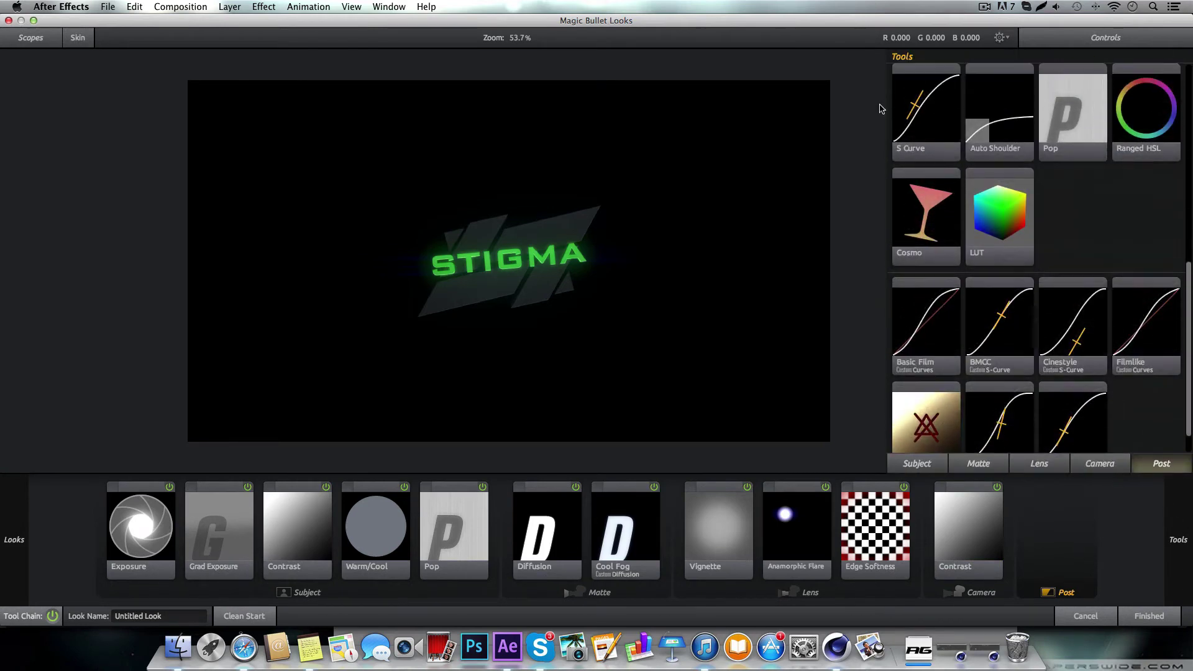
pyautogui.doubleClick(913, 108)
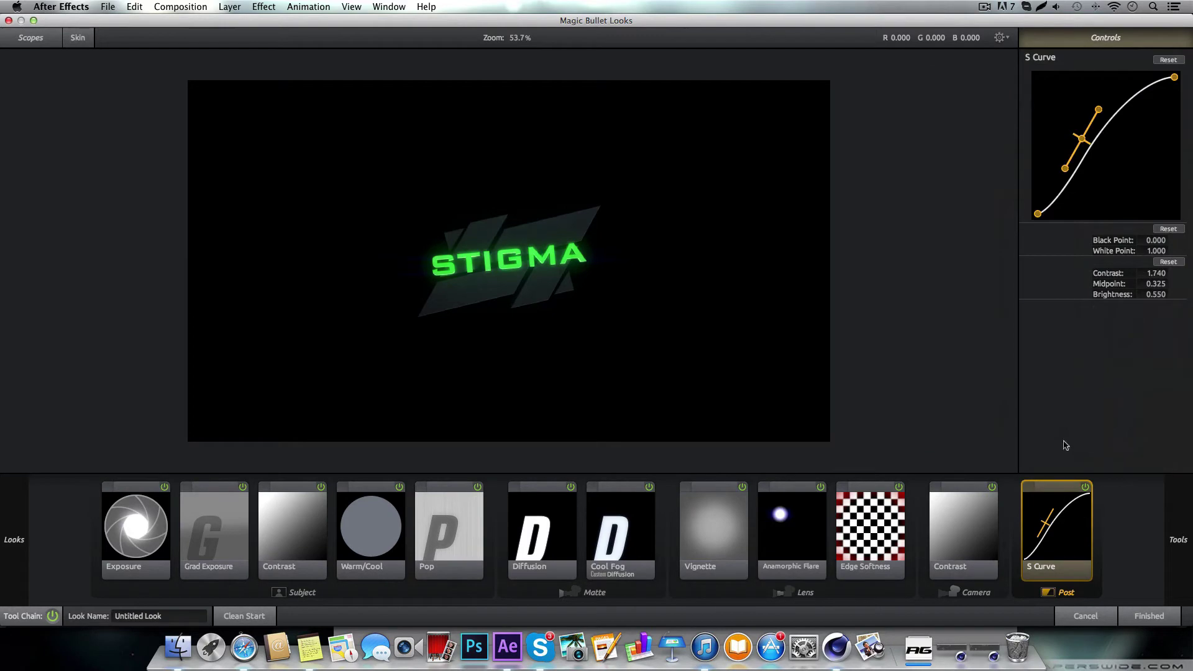
pyautogui.click(1085, 488)
pyautogui.click(1085, 488)
pyautogui.click(1085, 489)
pyautogui.click(1085, 488)
# - Add a Curves tool to the Post stage with S Curve switched off, and set its contrast to +0.790 and shadows to +0.840
pyautogui.moveTo(1159, 519)
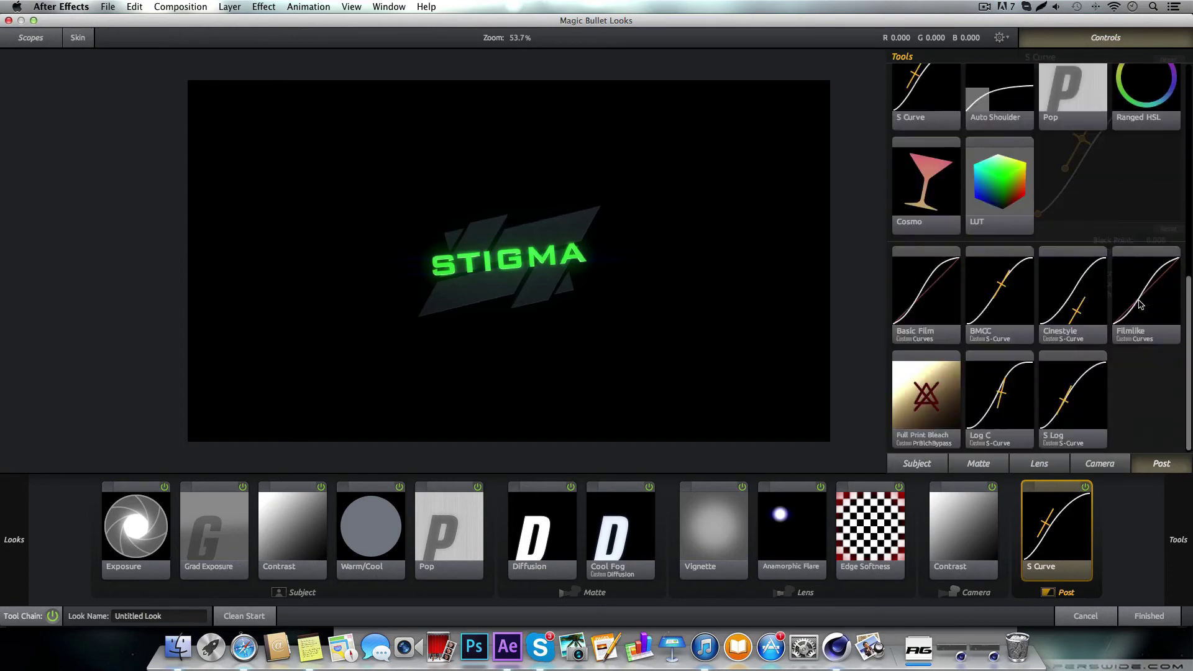
pyautogui.moveTo(1182, 490)
pyautogui.scroll(5, 1148, 276)
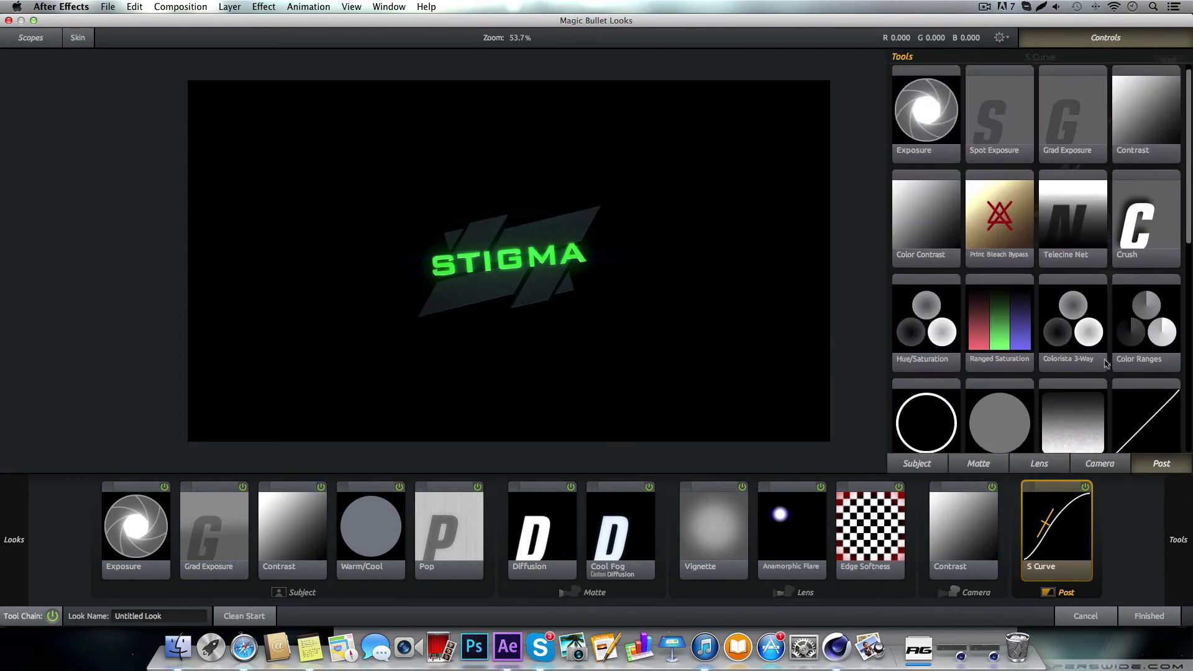
pyautogui.scroll(-2, 1106, 363)
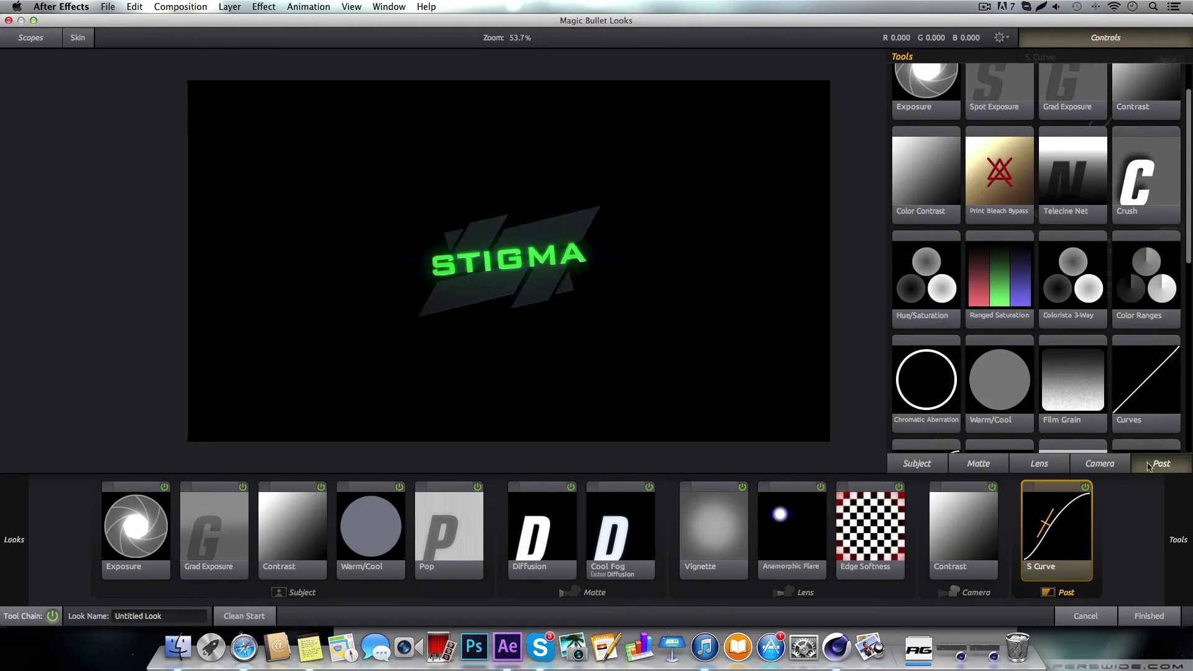
pyautogui.doubleClick(1138, 348)
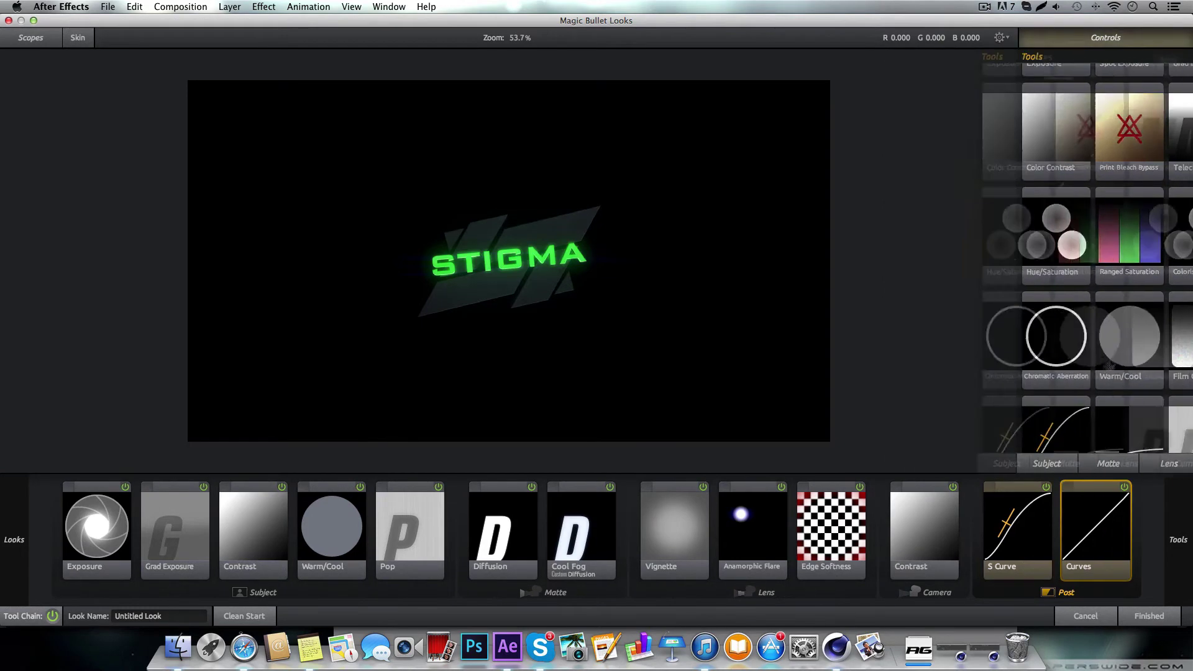
pyautogui.click(1054, 513)
pyautogui.click(1089, 523)
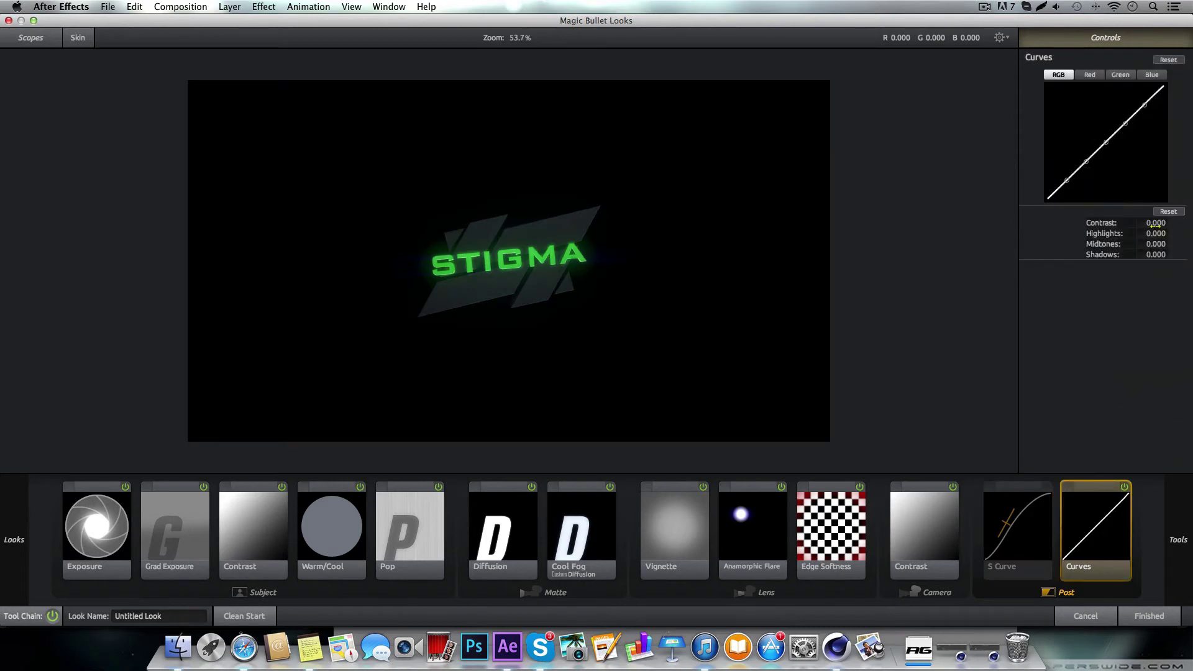
pyautogui.moveTo(1154, 223)
pyautogui.mouseDown()
pyautogui.moveTo(1190, 223)
pyautogui.moveTo(1166, 222)
pyautogui.mouseUp()
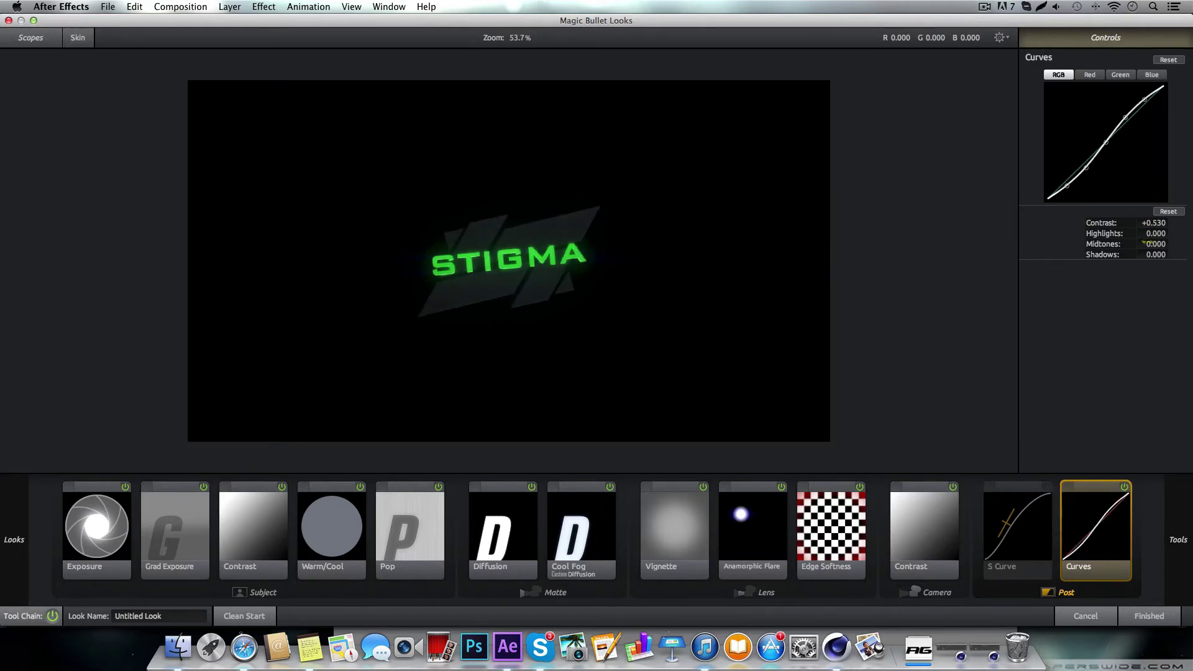
pyautogui.moveTo(1157, 249)
pyautogui.mouseDown()
pyautogui.moveTo(1181, 226)
pyautogui.moveTo(1163, 223)
pyautogui.moveTo(1168, 255)
pyautogui.mouseUp()
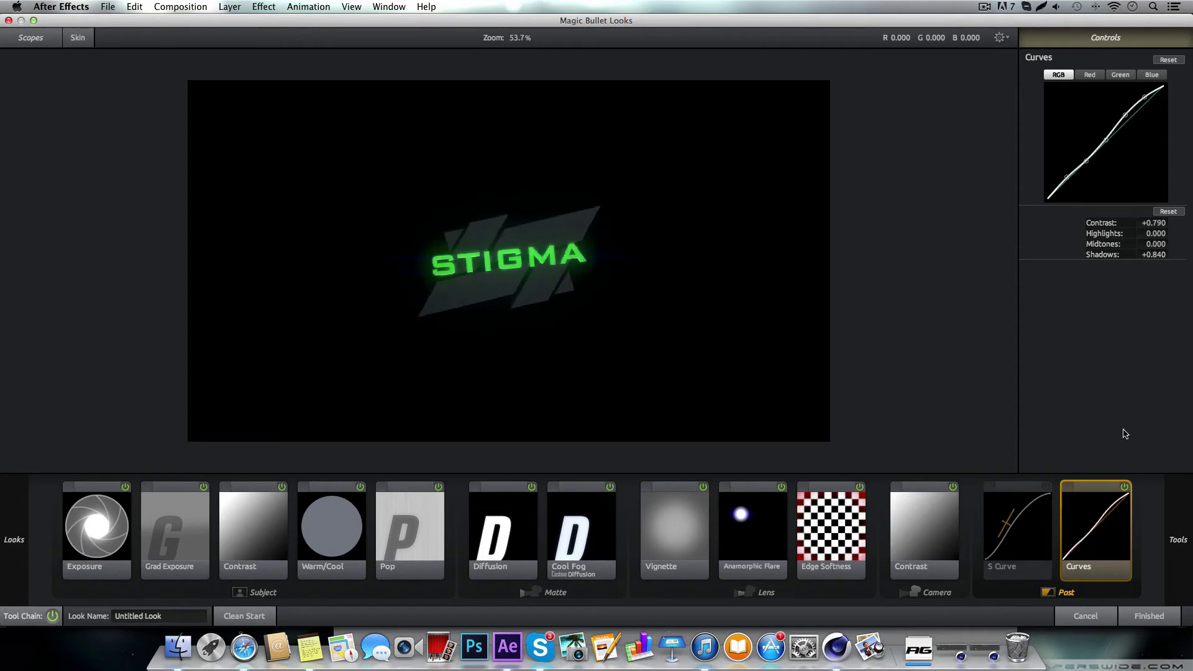
# - Switch the S Curve back on in place of Curves and delete the Curves tool from the Post stage
pyautogui.click(1128, 491)
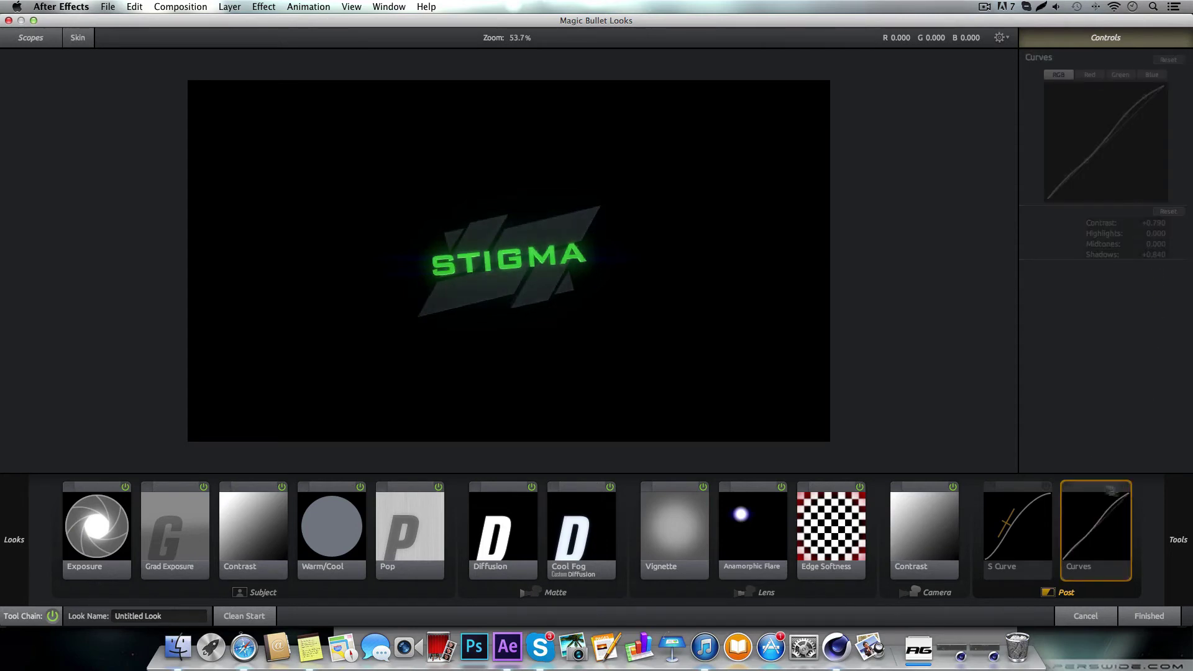
pyautogui.click(1053, 491)
pyautogui.click(1112, 513)
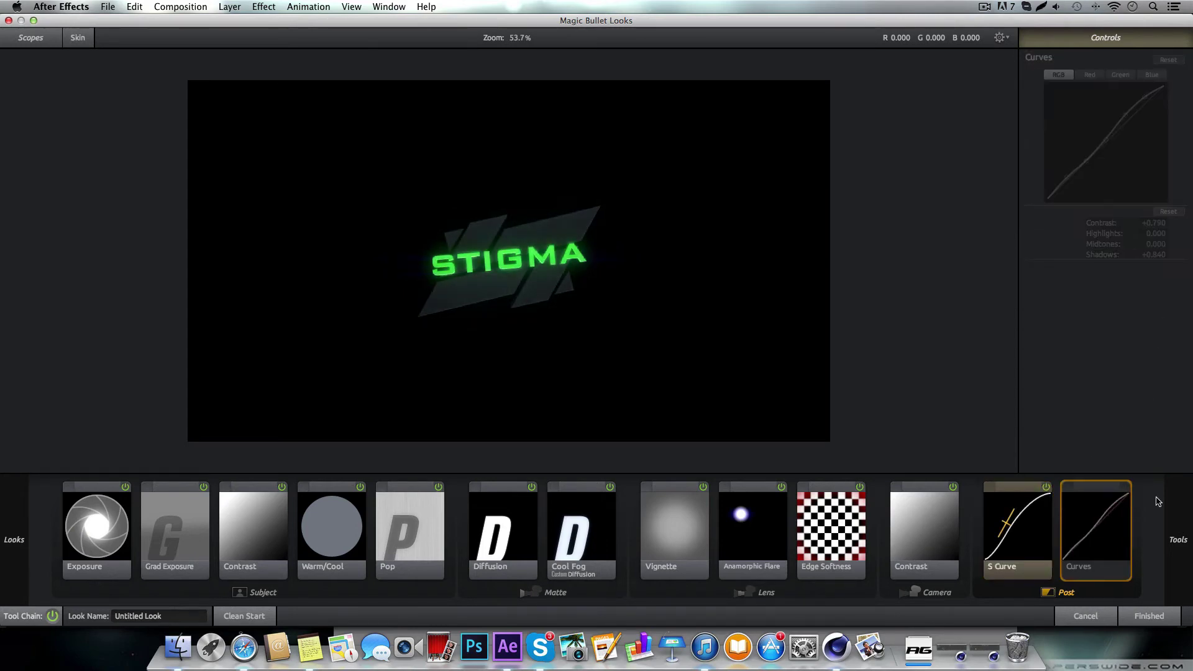
pyautogui.press('Delete')
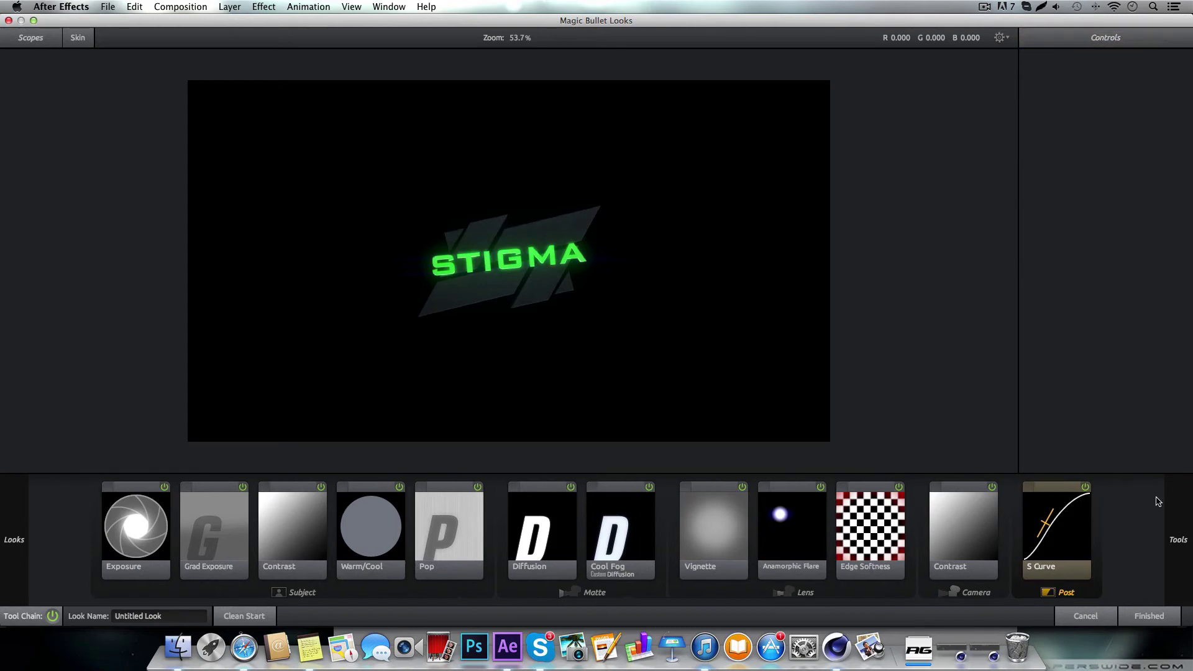
# - Add a Pop tool after the S Curve in the Post stage and compare the logo with it off and on
pyautogui.click(1086, 529)
pyautogui.moveTo(1178, 539)
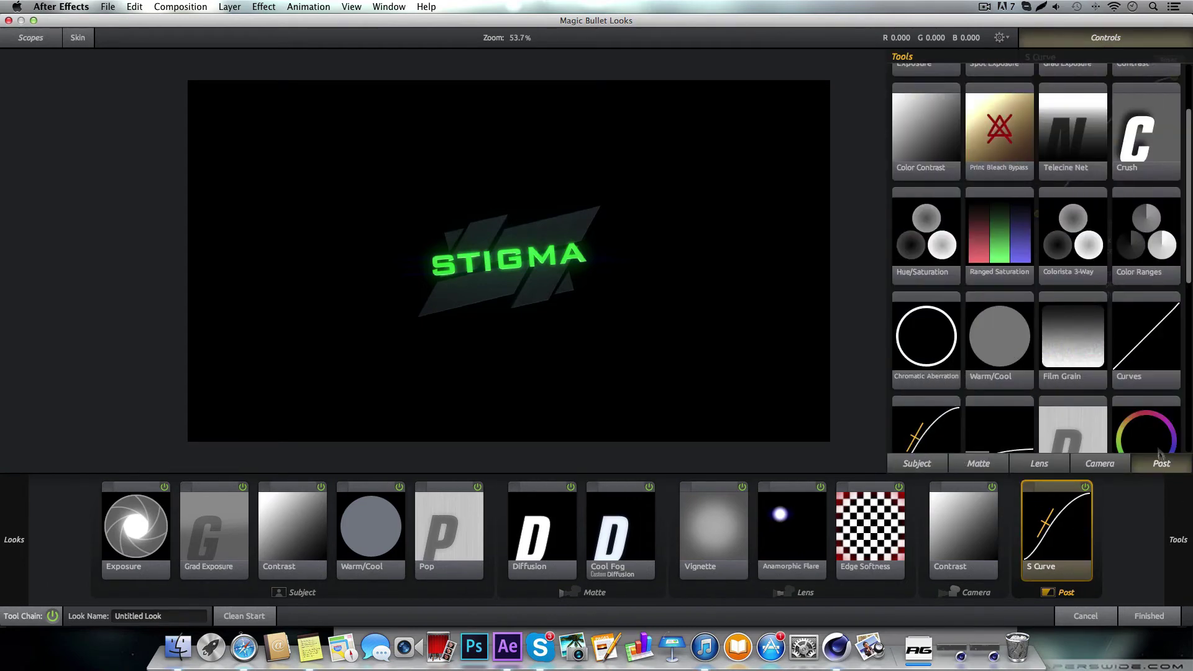
pyautogui.scroll(-8, 1140, 401)
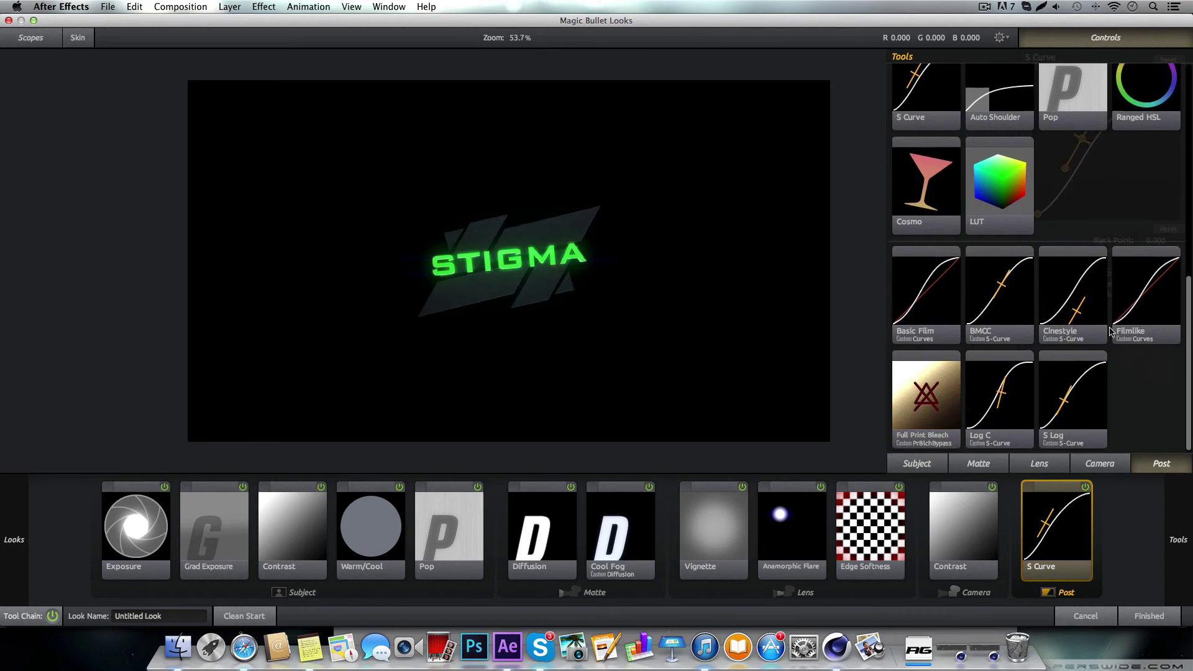
pyautogui.scroll(6, 1110, 333)
pyautogui.click(1089, 420)
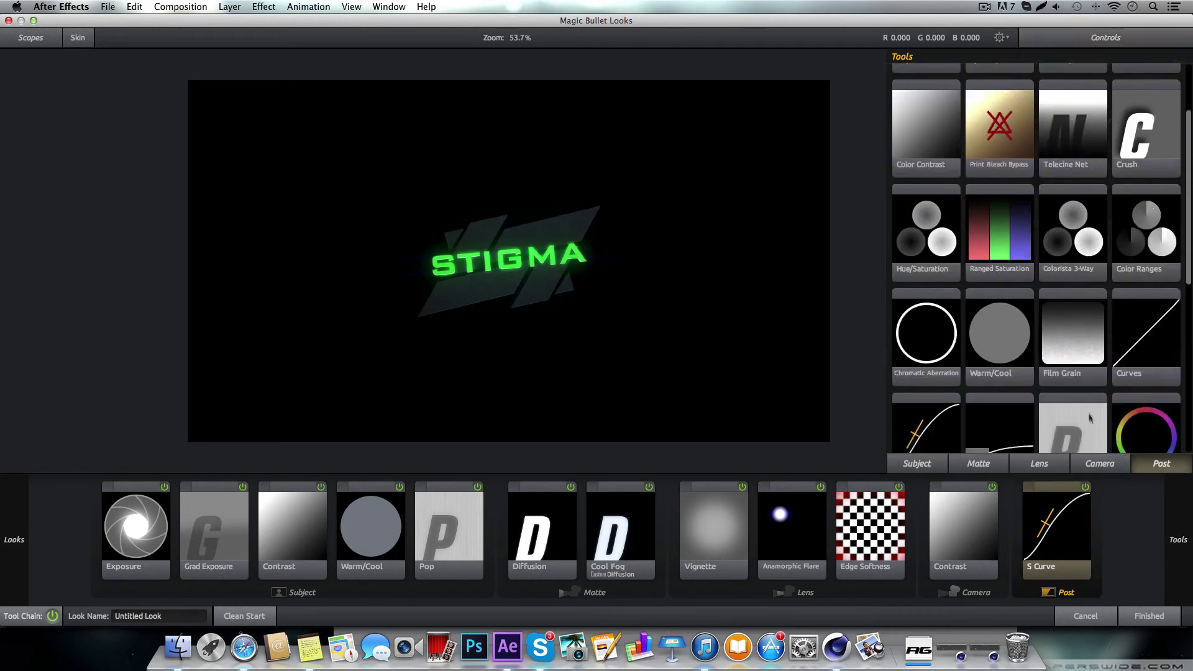
pyautogui.doubleClick(1089, 420)
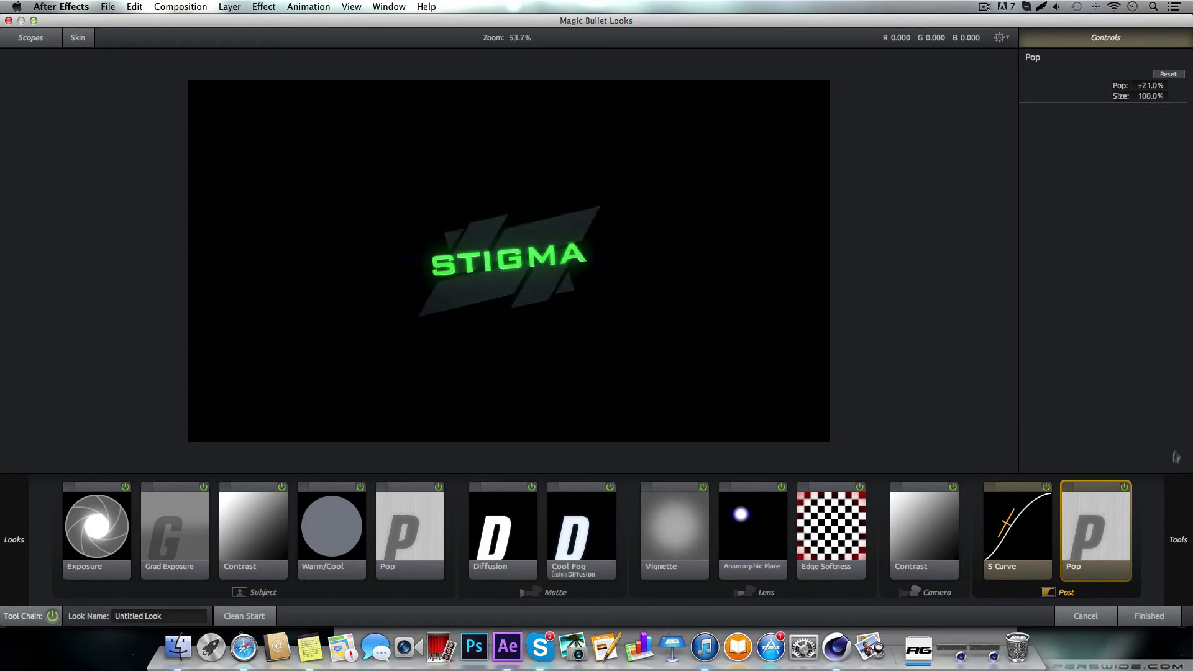
pyautogui.click(1125, 486)
pyautogui.click(1125, 486)
pyautogui.click(1125, 488)
pyautogui.click(1126, 487)
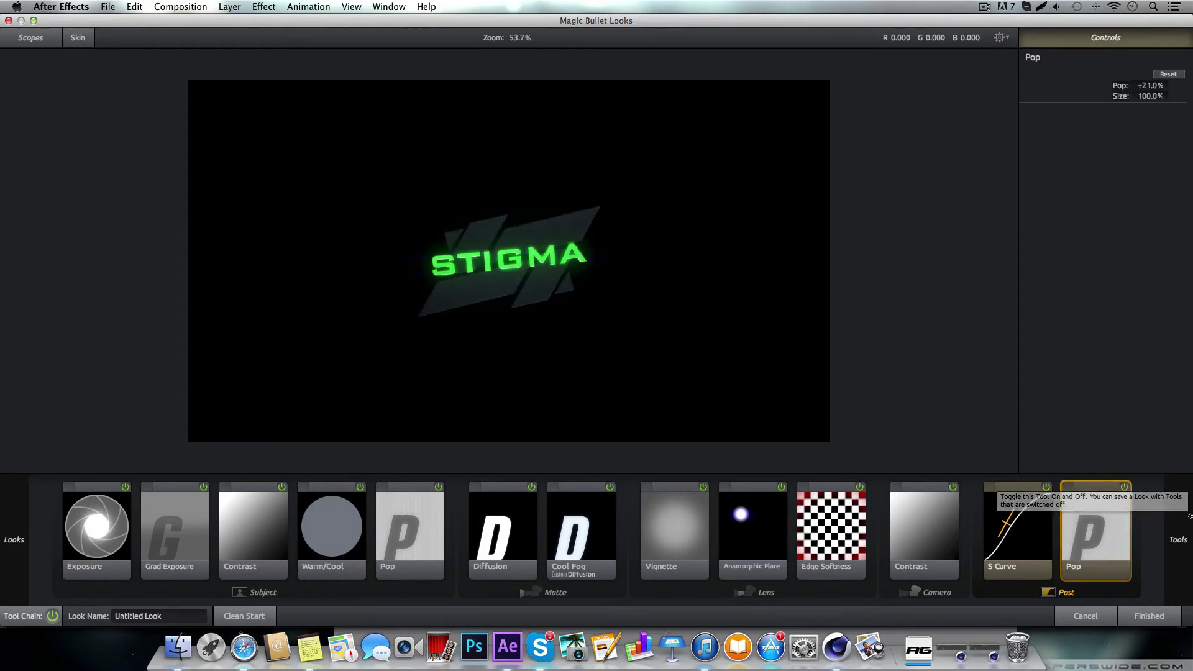
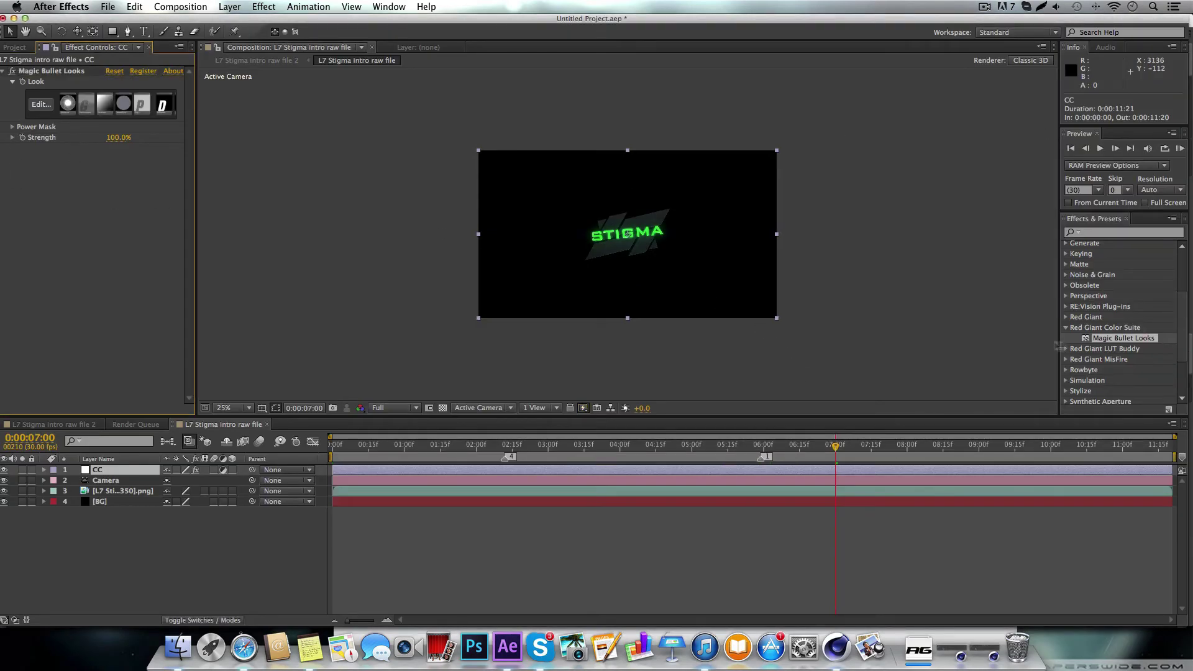
# - Collapse the Red Giant Color Suite effects and duplicate the BG layer in the L7 Stigma intro raw file composition
pyautogui.click(1065, 328)
pyautogui.click(149, 573)
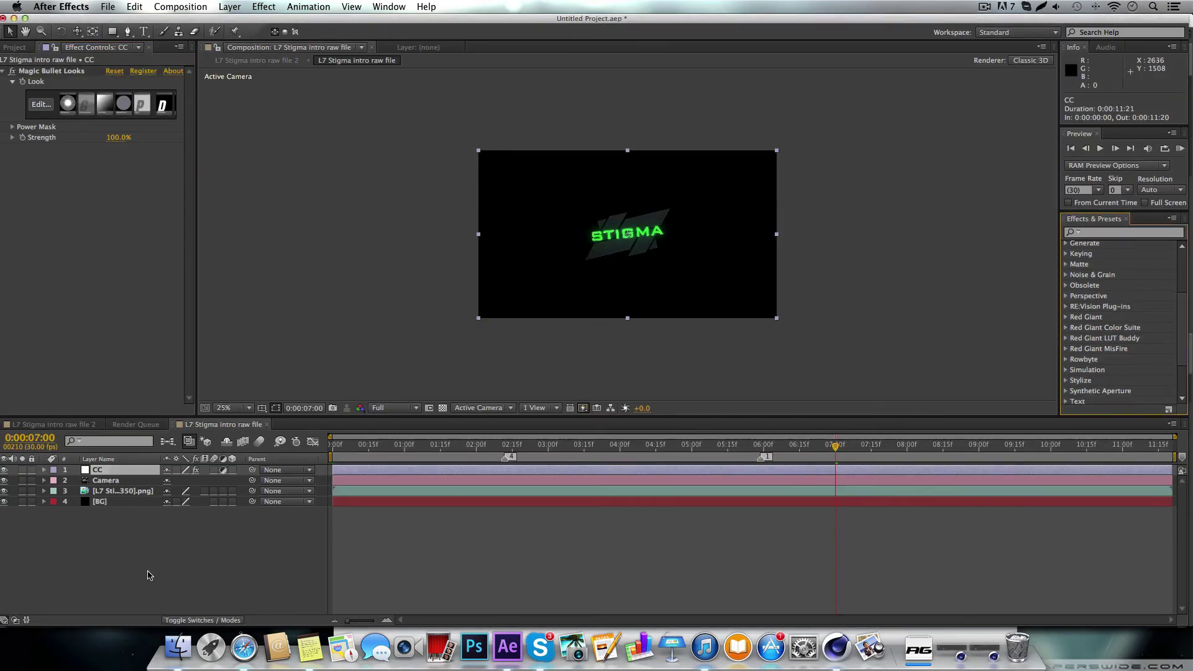
pyautogui.click(101, 502)
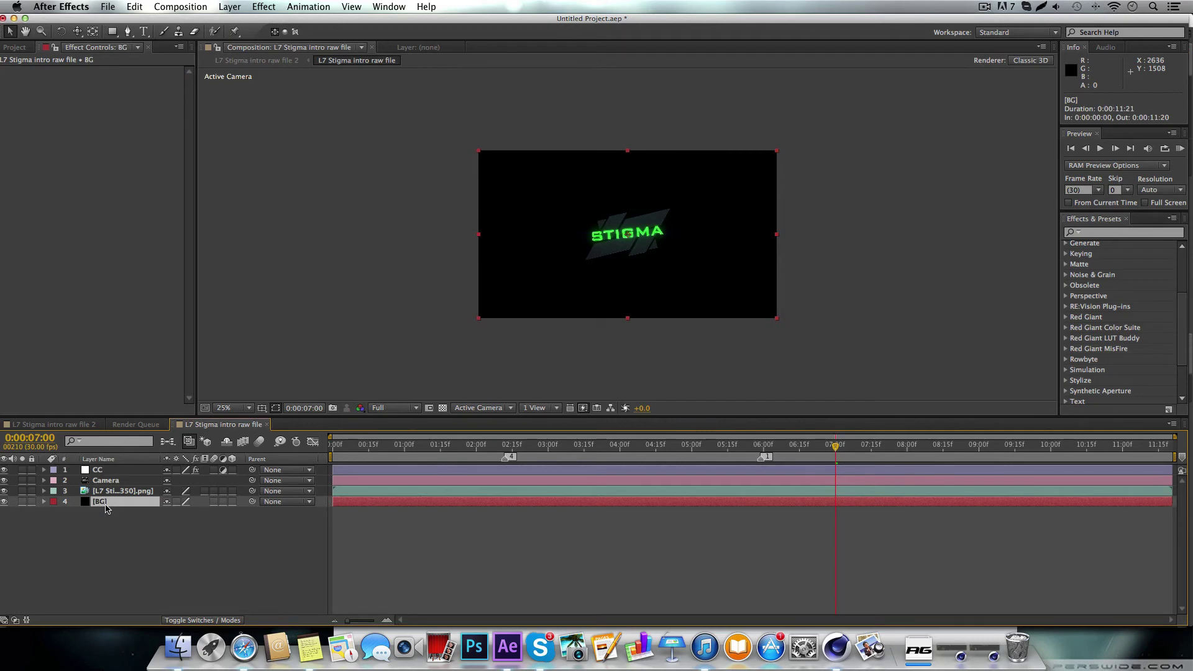
pyautogui.hotkey('ctrl', 'd')
# - Apply the smoke animation preset from the User Presets to the upper BG layer
pyautogui.scroll(4, 1096, 373)
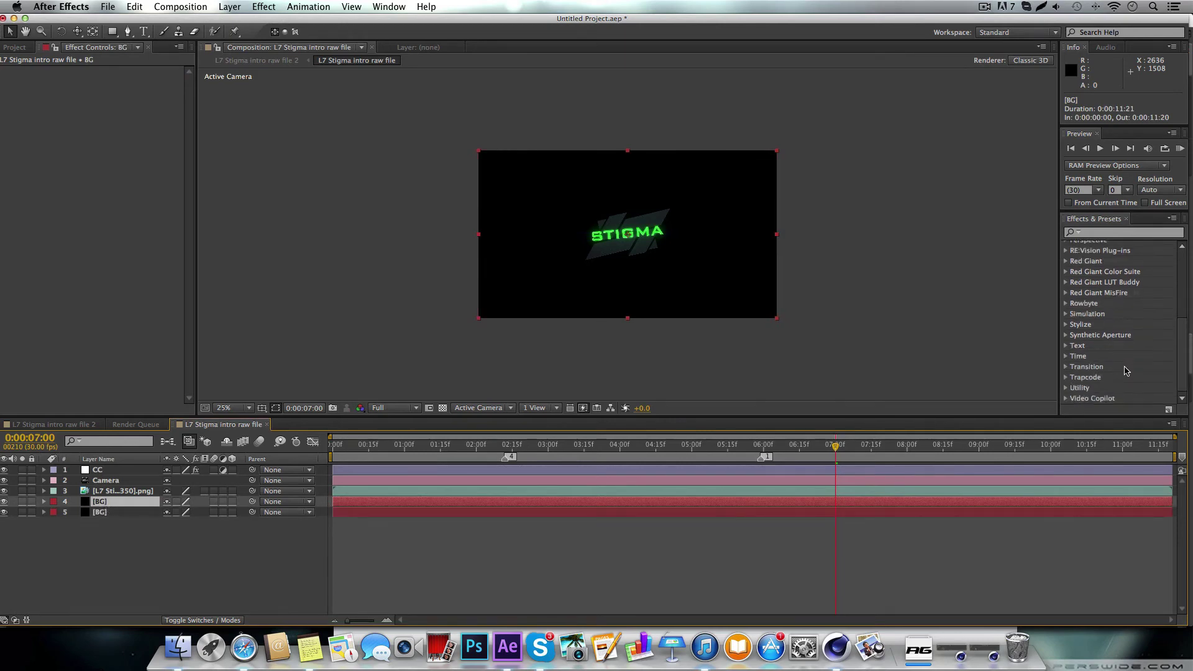
pyautogui.click(1066, 246)
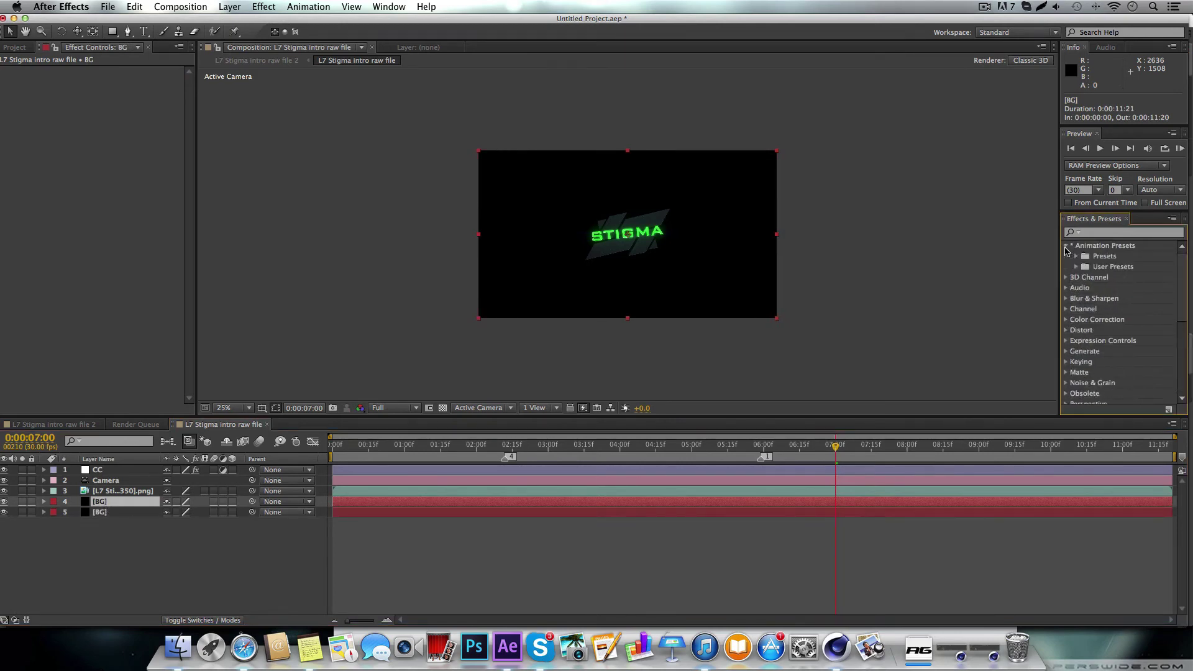
pyautogui.click(1076, 268)
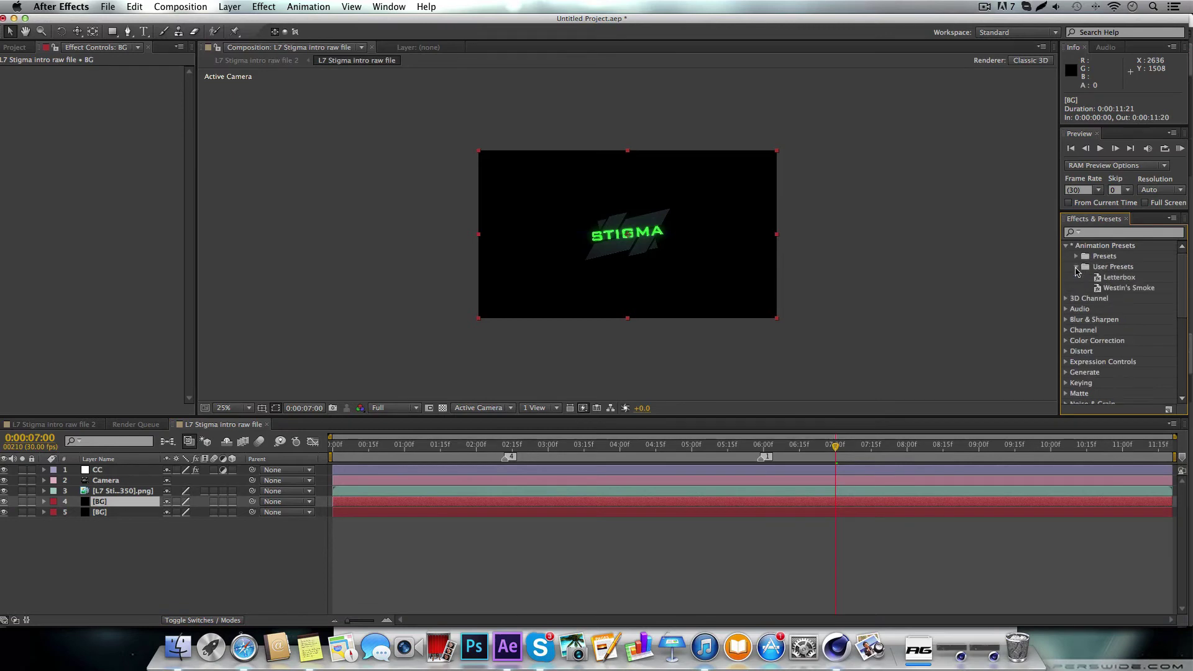
pyautogui.moveTo(1121, 280); pyautogui.dragTo(111, 504)
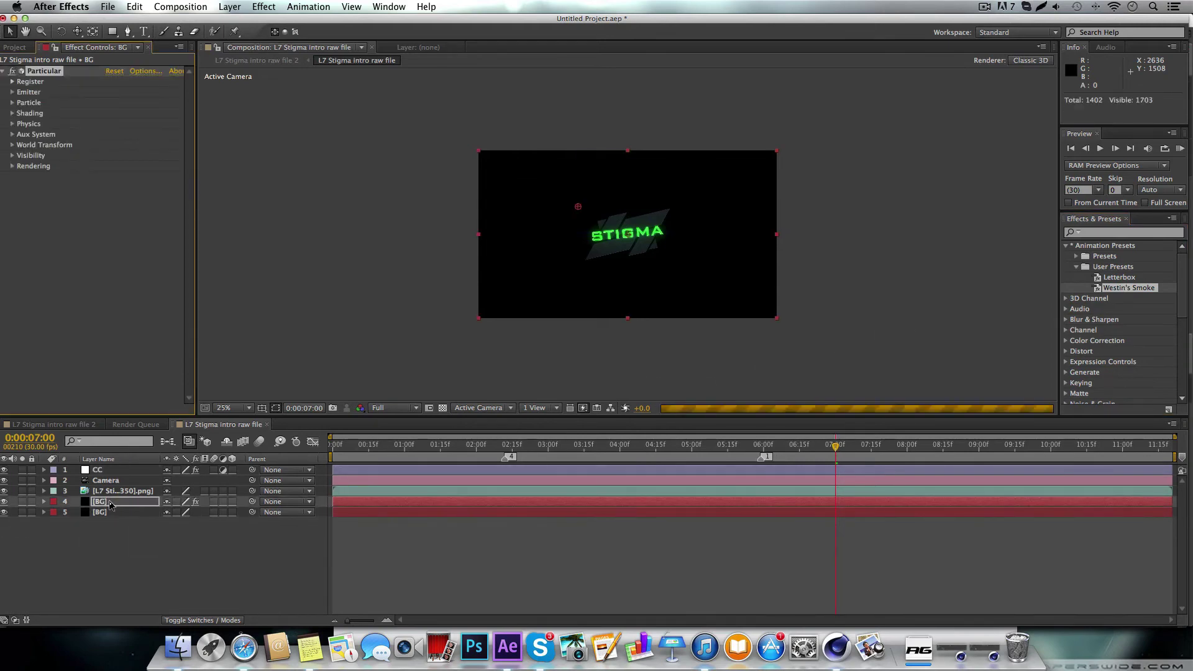
# - Lower the composition's preview resolution to Quarter and select the CC layer
pyautogui.click(415, 409)
pyautogui.click(416, 475)
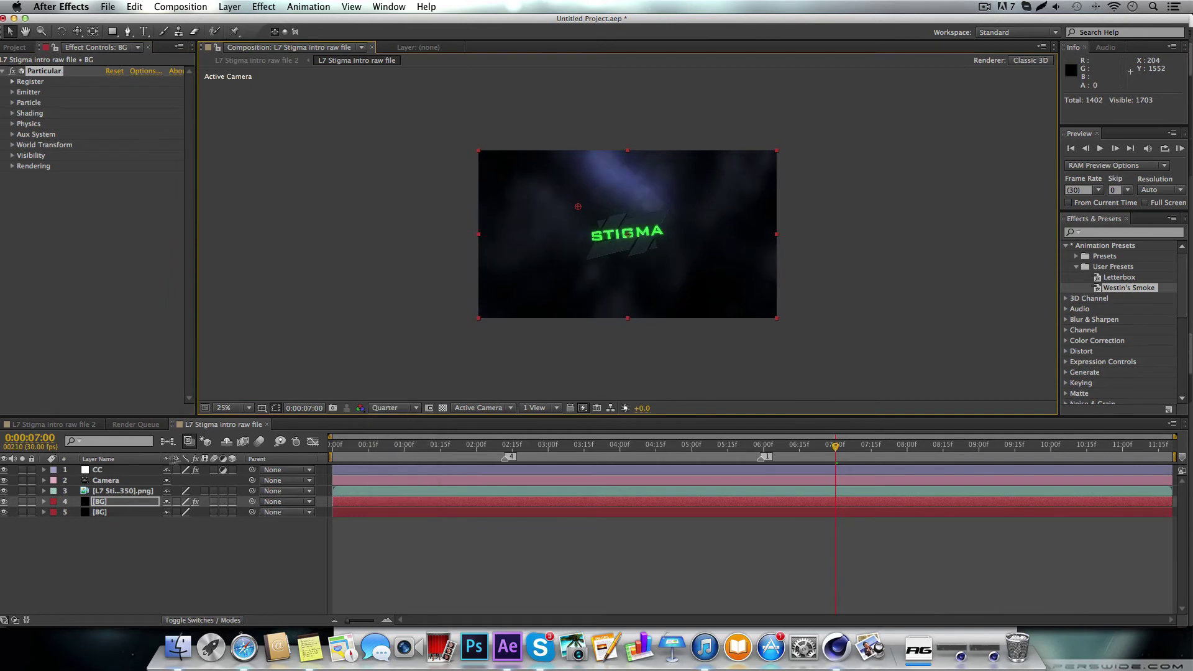
pyautogui.click(101, 470)
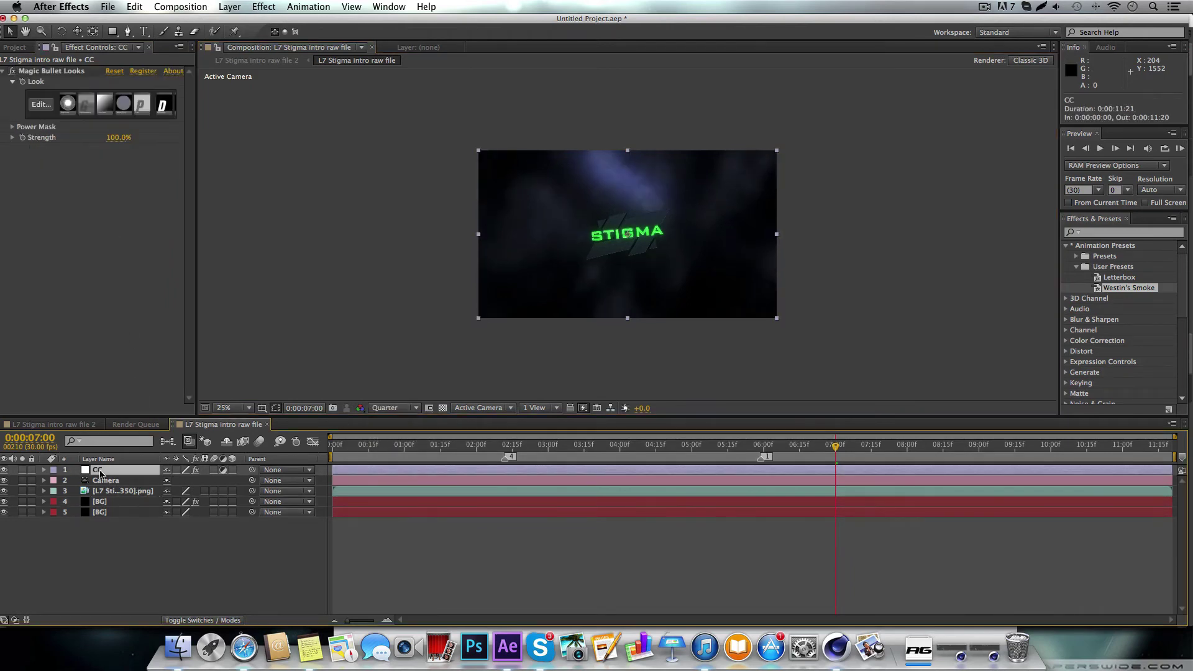
# - Remove the Anamorphic Flare from the Lens stage of the CC layer's Magic Bullet look and apply the edited look
pyautogui.click(41, 104)
pyautogui.scroll(8, 598, 365)
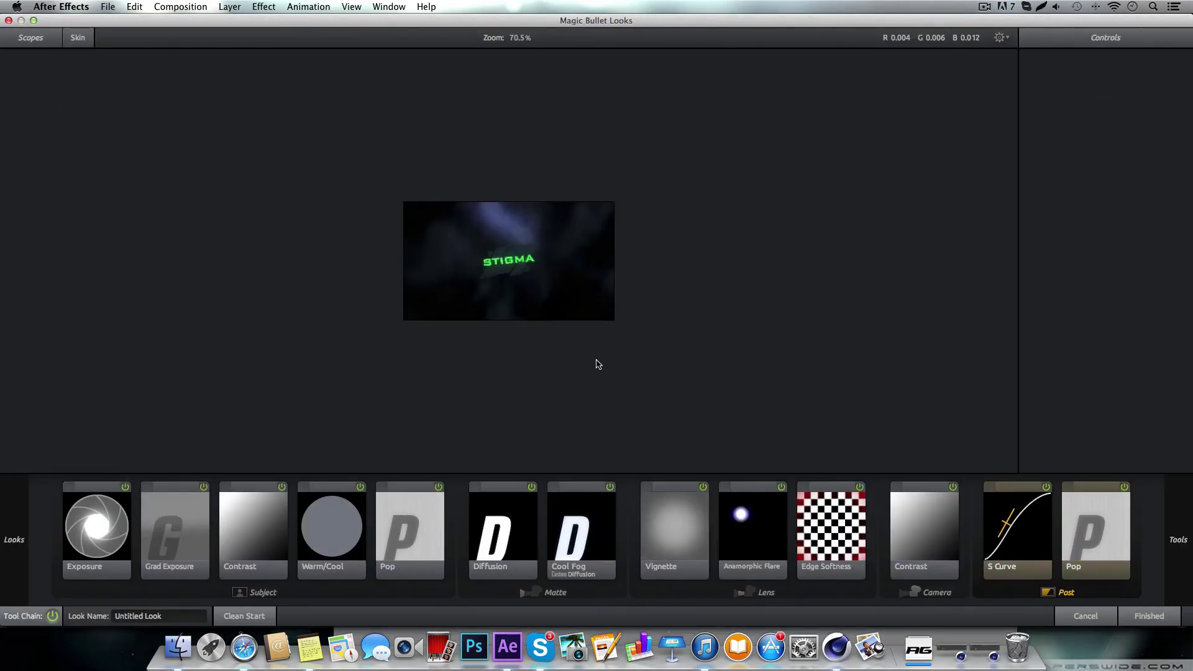
pyautogui.click(783, 489)
pyautogui.press('Delete')
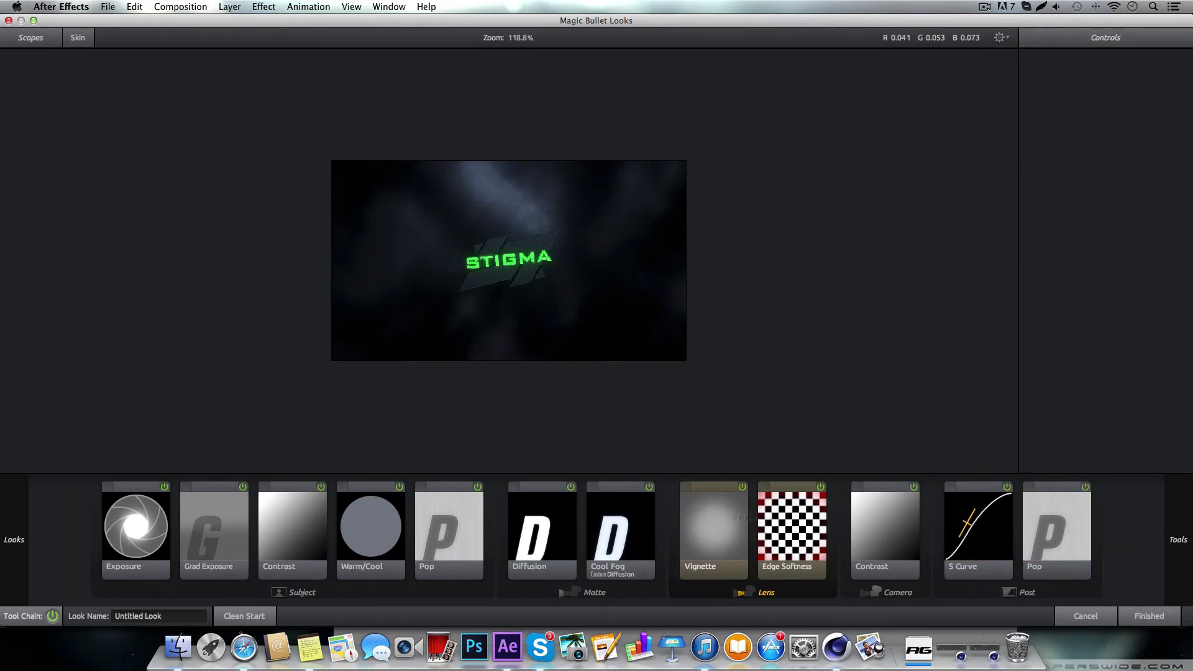
pyautogui.click(211, 528)
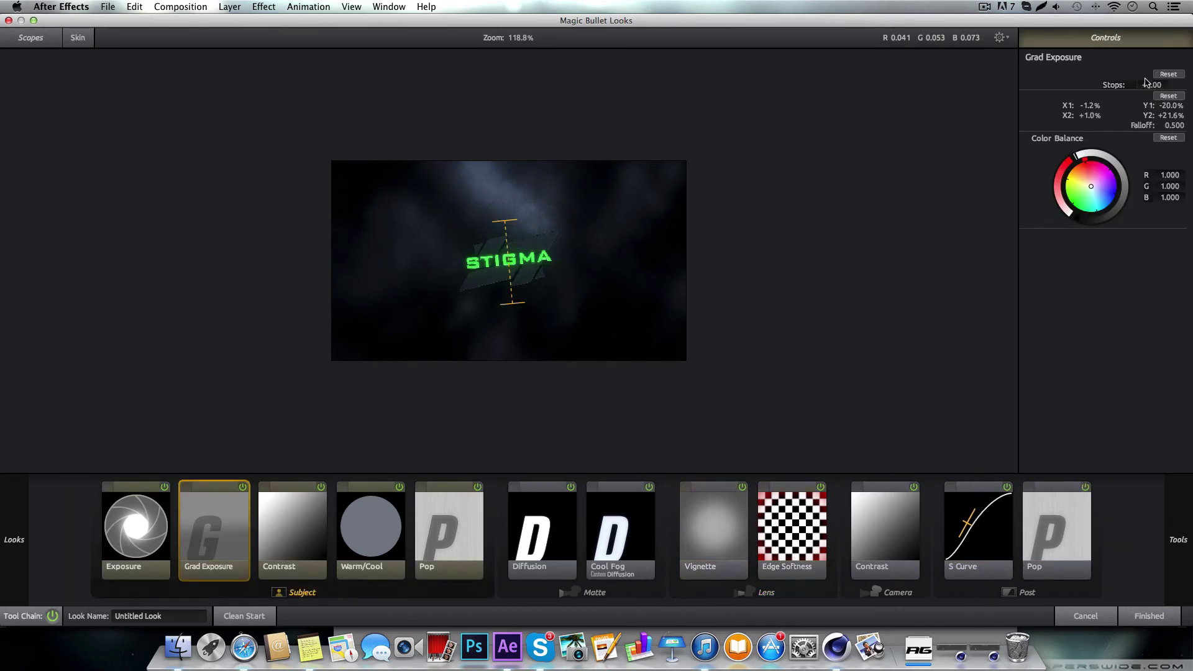
pyautogui.moveTo(1144, 82); pyautogui.dragTo(1148, 84)
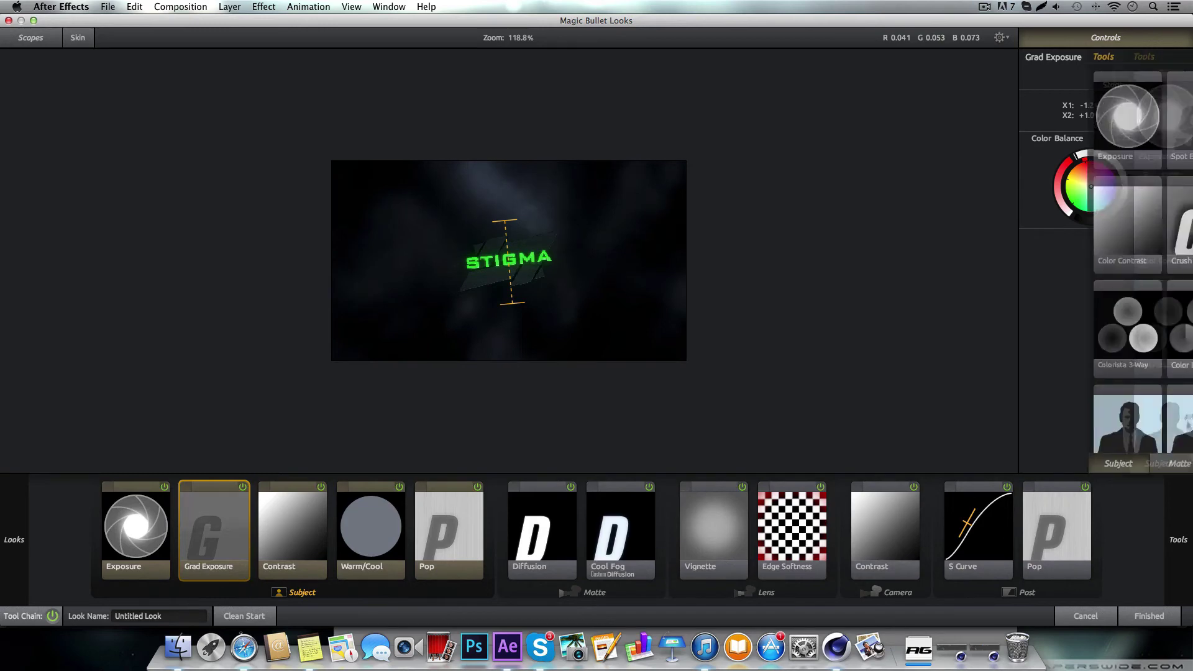
pyautogui.click(1149, 618)
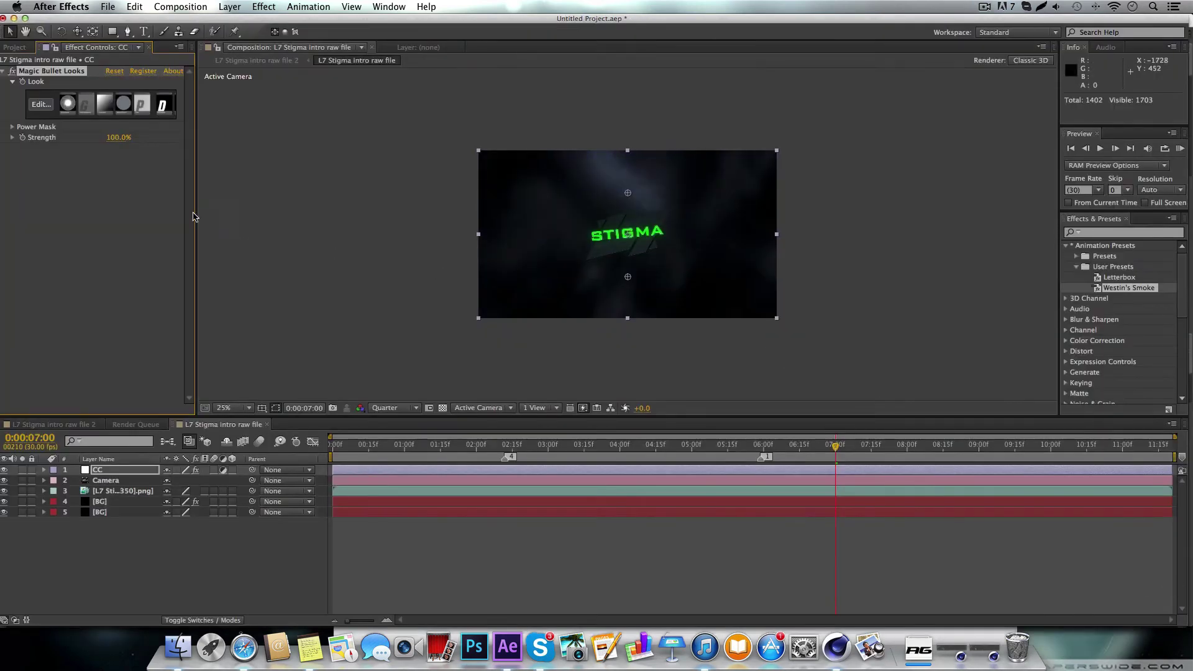
pyautogui.click(38, 163)
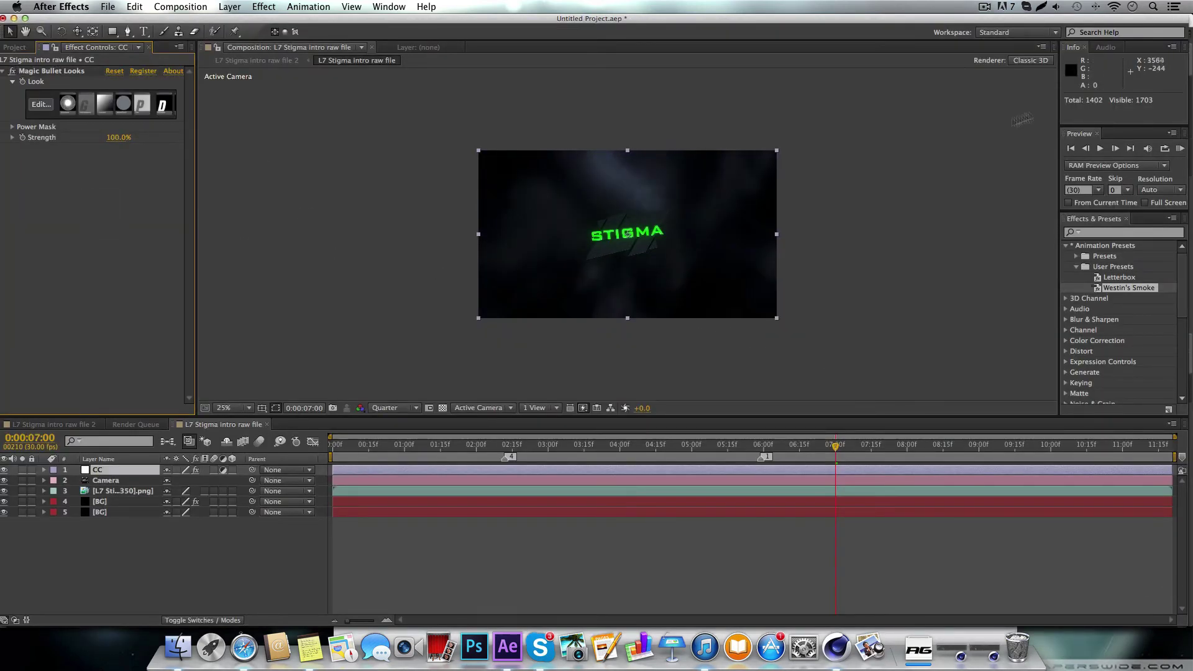
# - Set the Particular particle Size to 152 on the upper BG smoke layer
pyautogui.click(115, 491)
pyautogui.click(118, 502)
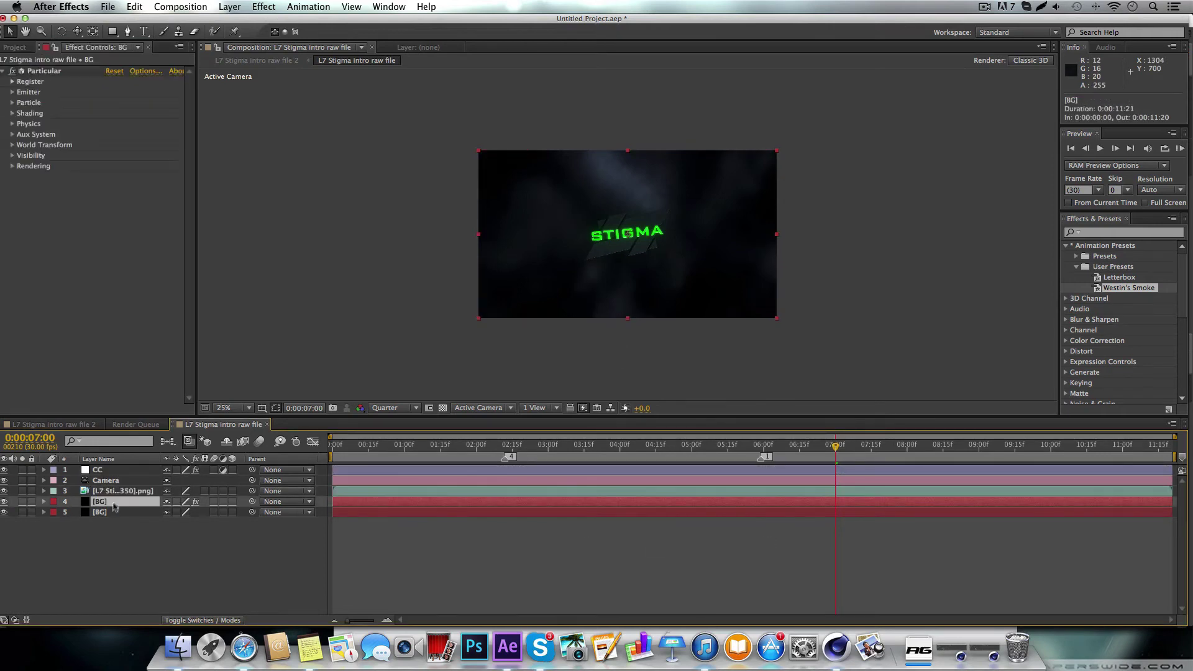
pyautogui.click(9, 104)
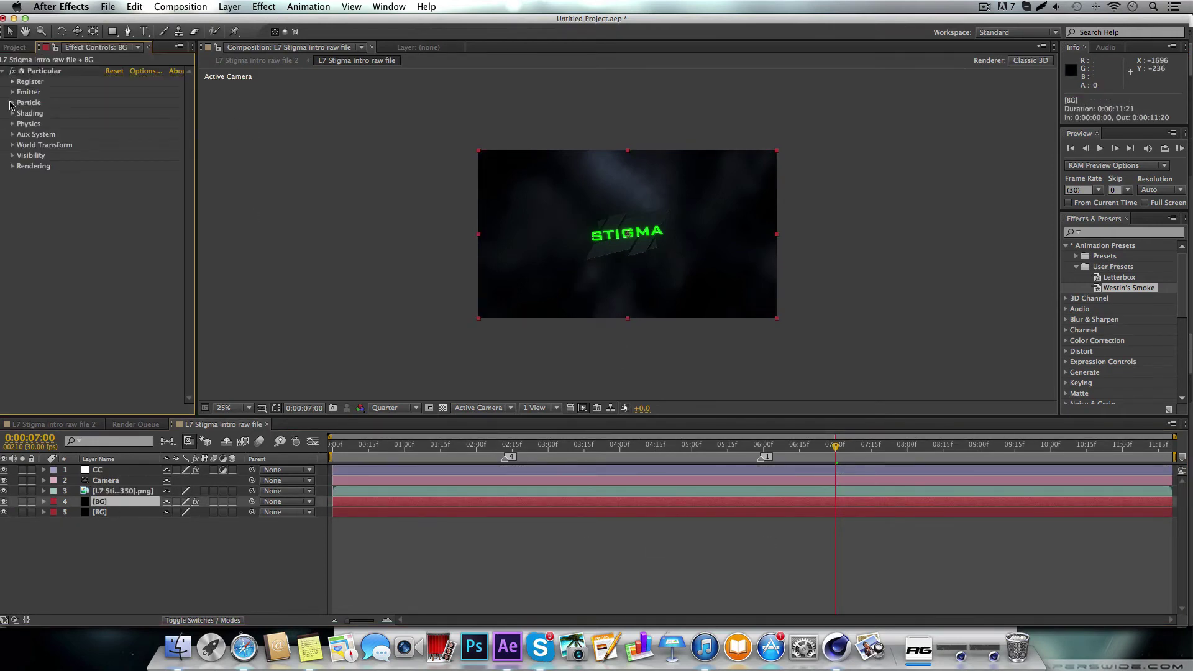
pyautogui.click(11, 103)
pyautogui.moveTo(115, 175); pyautogui.dragTo(140, 188)
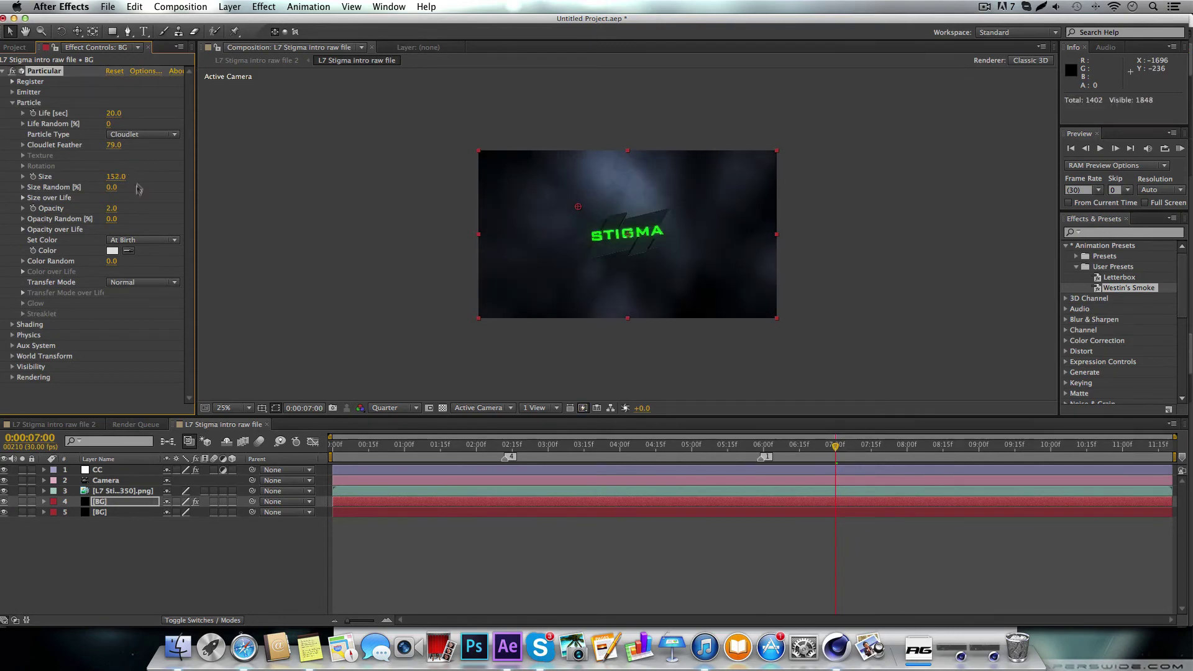
# - Try a smoke particle Opacity of 1 and settle on 1.4
pyautogui.click(111, 208)
pyautogui.write('1')
pyautogui.press('Return')
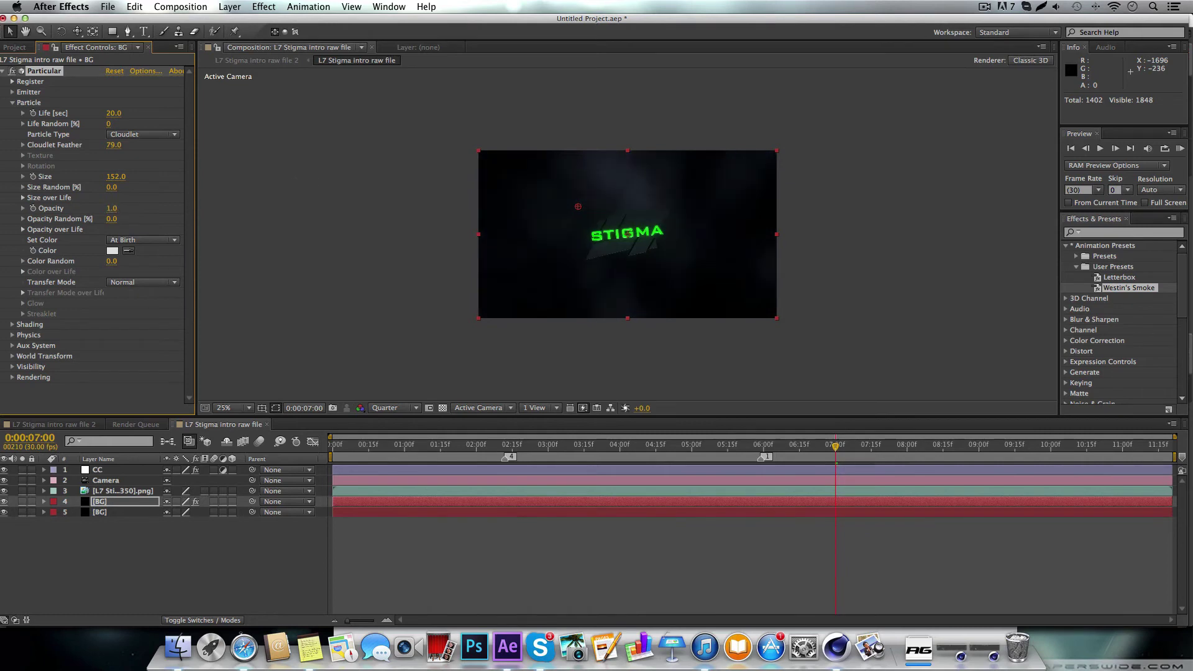
pyautogui.click(111, 208)
pyautogui.write('1.4')
pyautogui.press('Return')
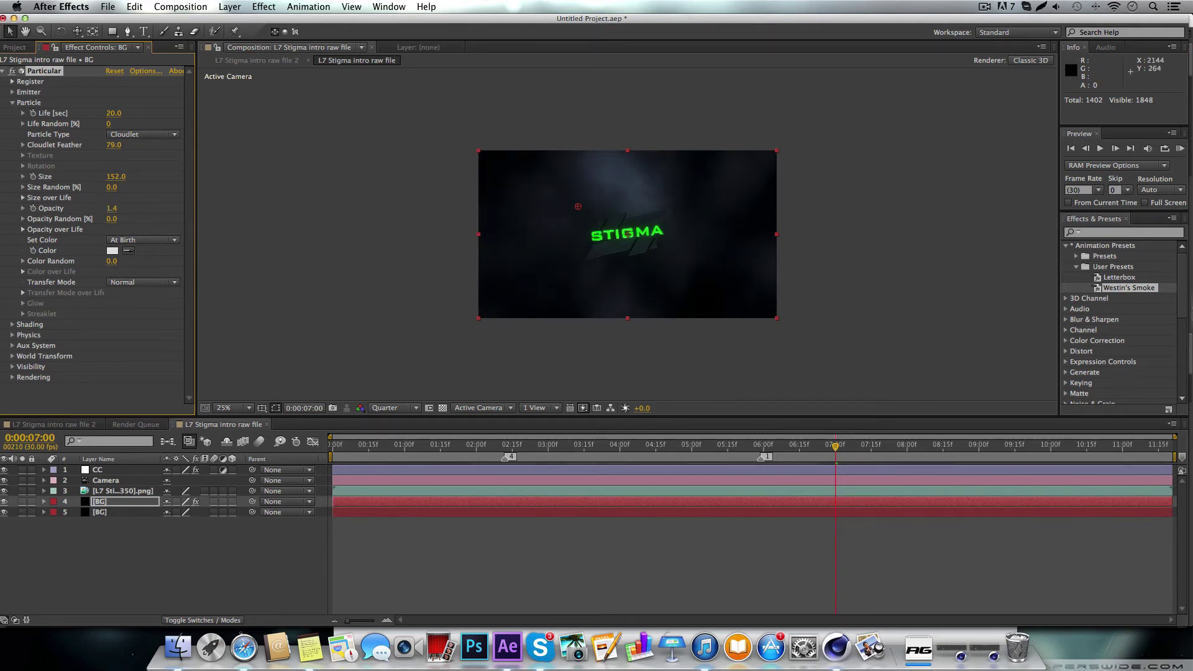
# - Find RSMB among the RE:Vision Plug-ins and apply it to the CC layer
pyautogui.click(937, 359)
pyautogui.click(1077, 267)
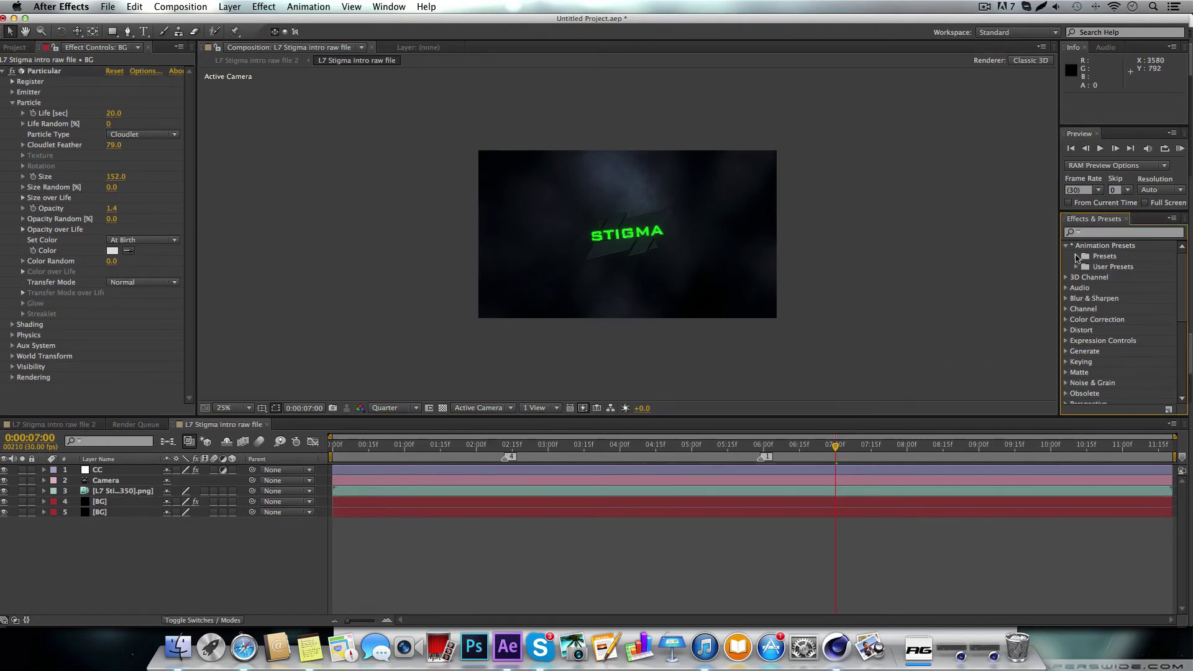
pyautogui.click(1066, 246)
pyautogui.scroll(-3, 1109, 386)
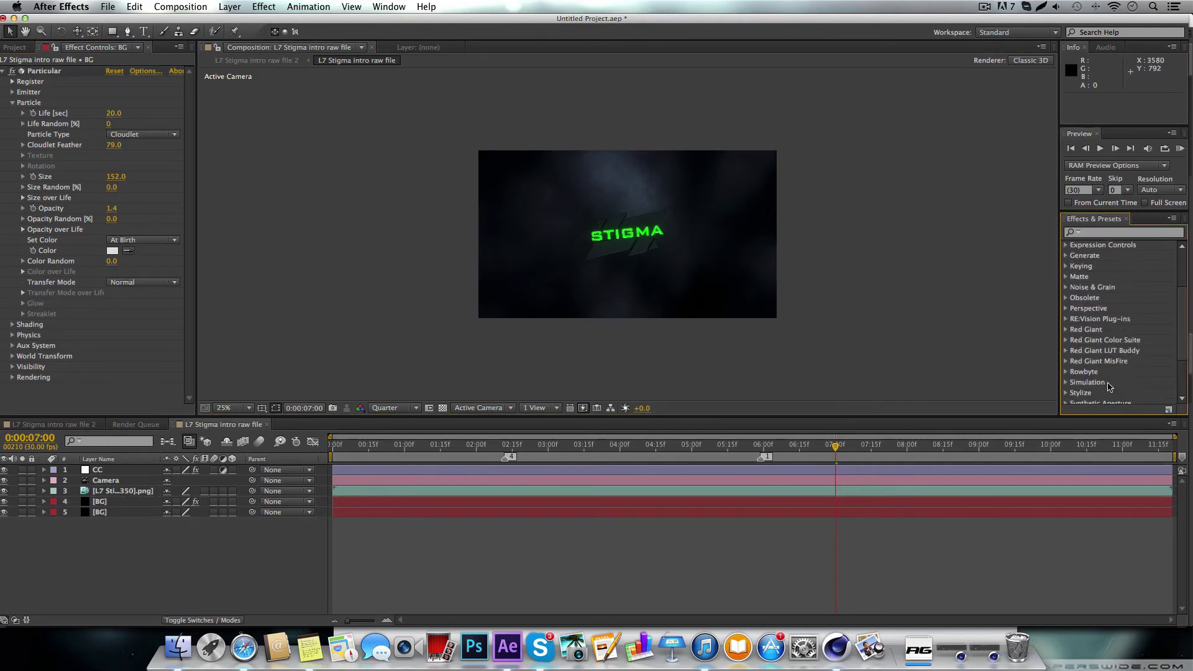
pyautogui.click(1066, 319)
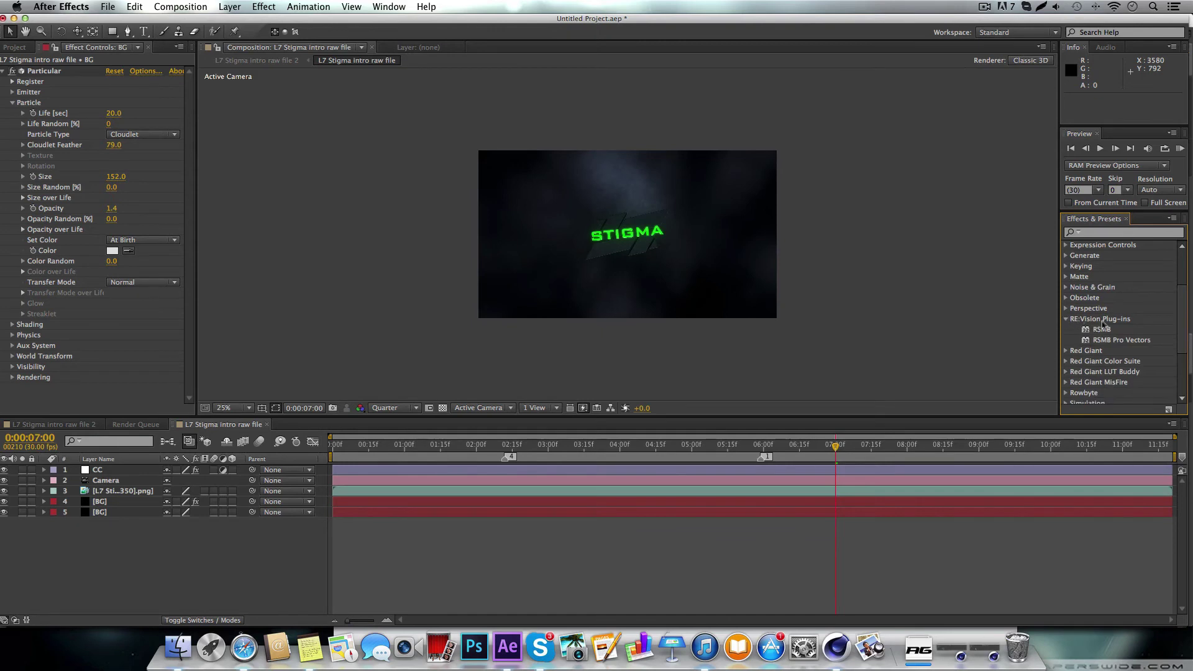
pyautogui.click(98, 459)
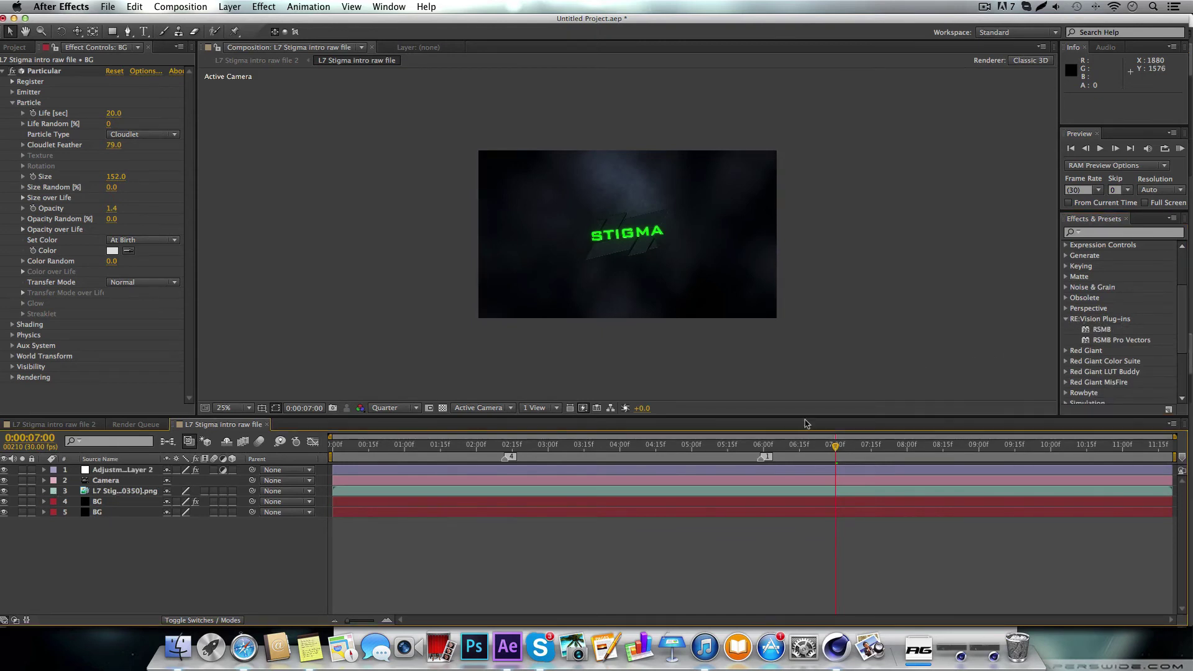
pyautogui.click(119, 459)
pyautogui.click(123, 470)
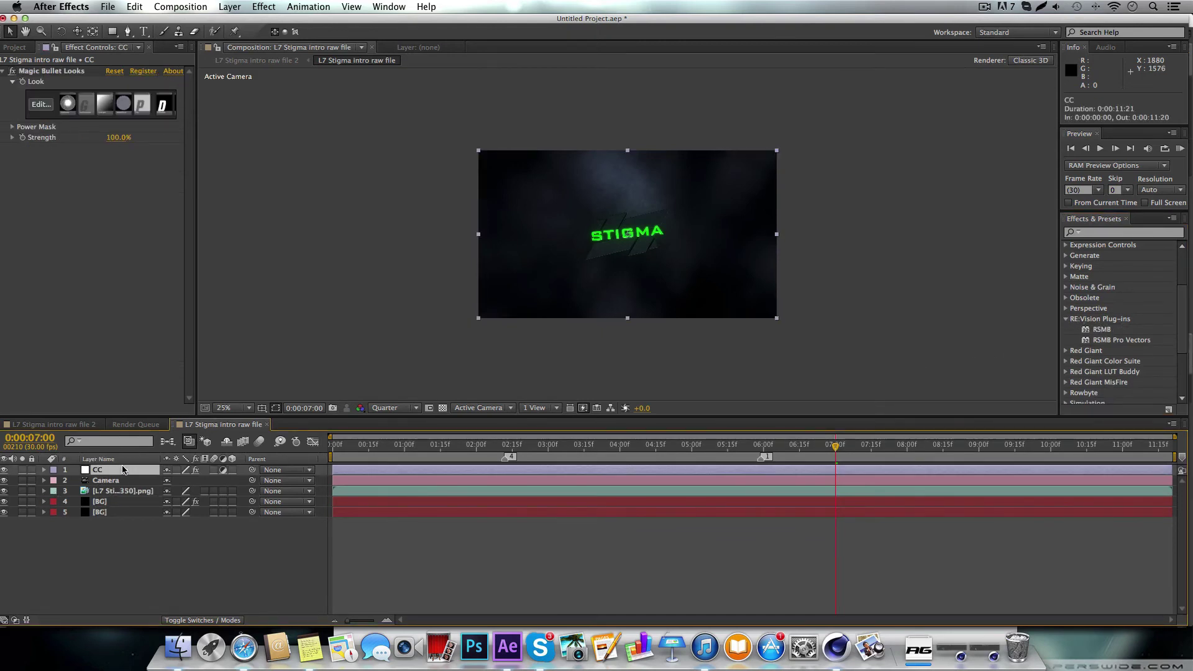
pyautogui.moveTo(1101, 330); pyautogui.dragTo(54, 255)
# - Set the RSMB Blur Amount to 2 and leave the alternate motion source at None
pyautogui.click(115, 159)
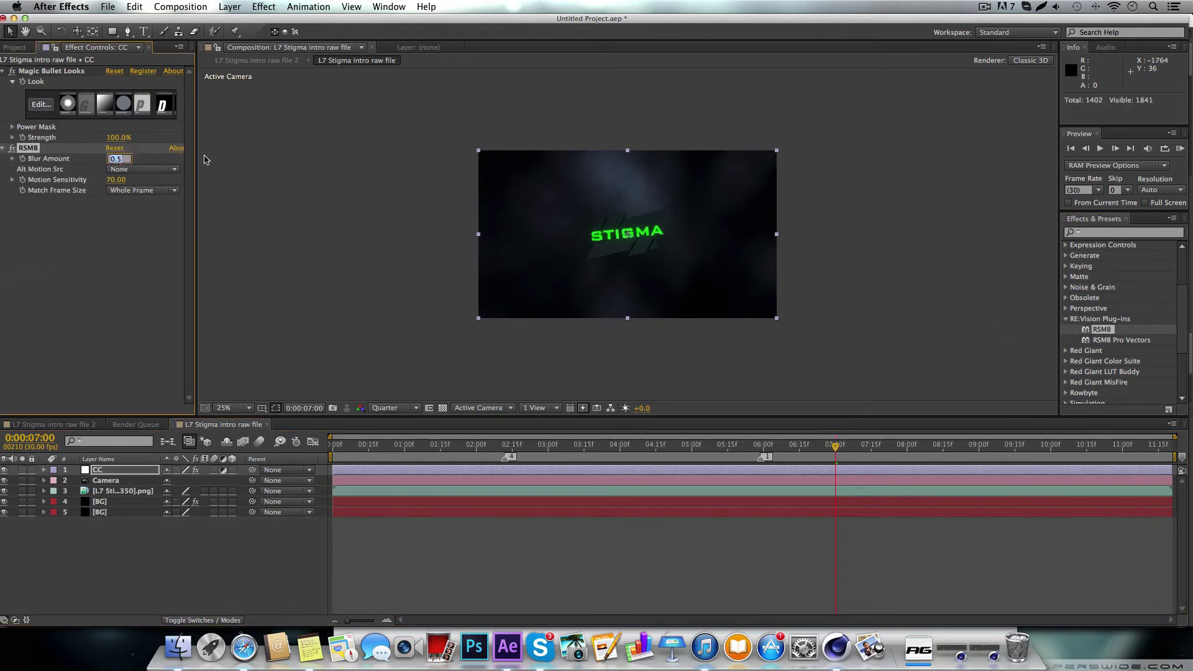
pyautogui.click(138, 169)
pyautogui.click(138, 169)
pyautogui.click(115, 159)
pyautogui.write('2')
pyautogui.press('Return')
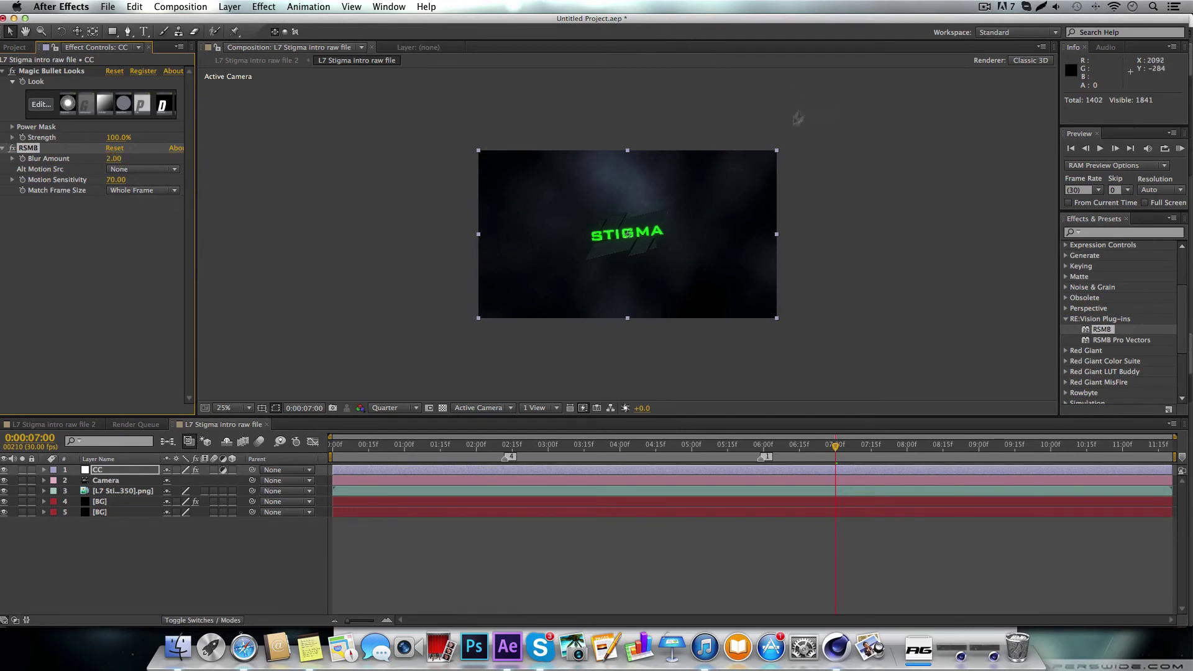
# - Check the RSMB motion blur at 0:00:03:13, toggling the effect there, and view the frames at 0:00:08:15 and 0:00:00:09
pyautogui.click(580, 445)
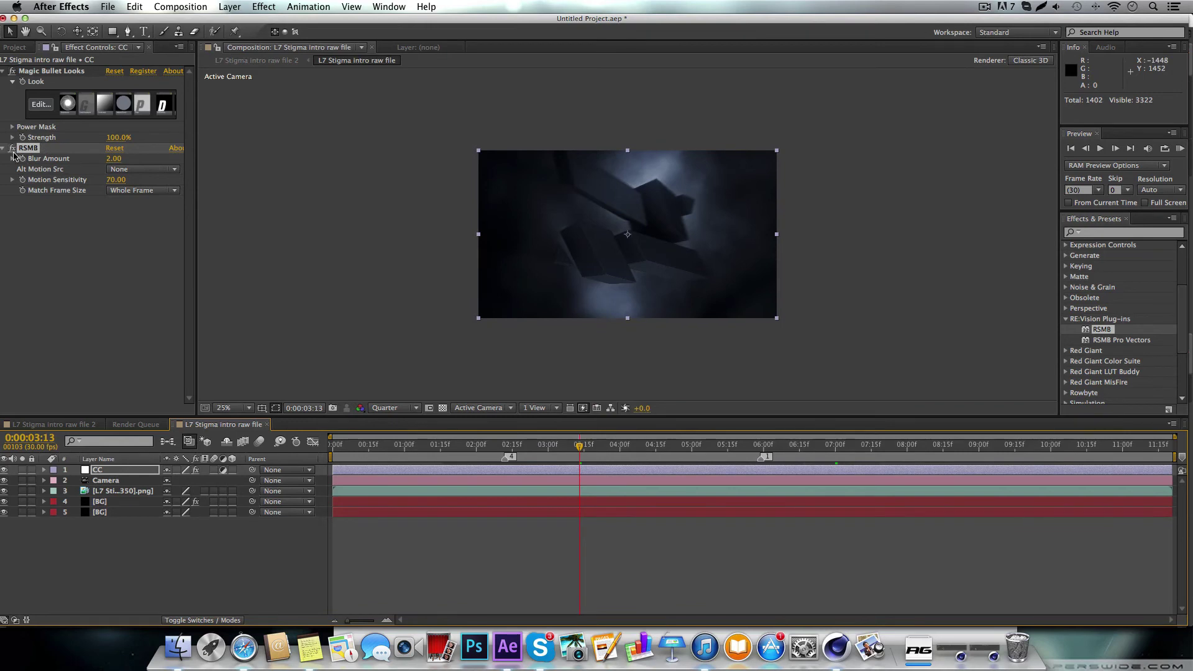
pyautogui.click(12, 150)
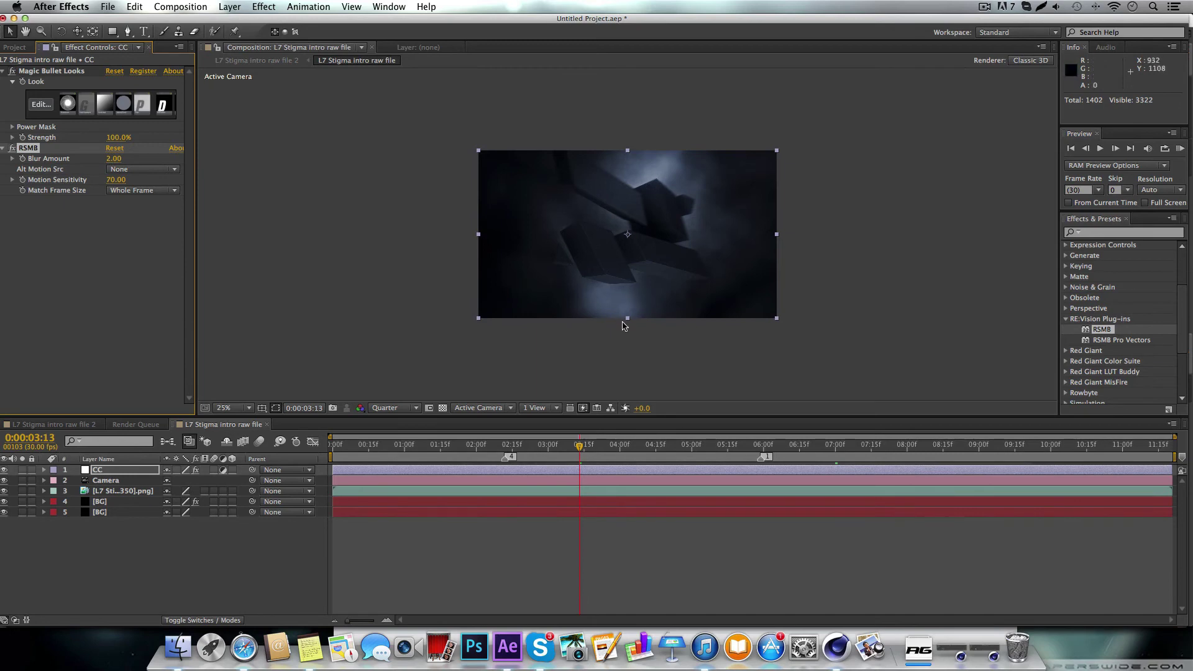
pyautogui.click(943, 445)
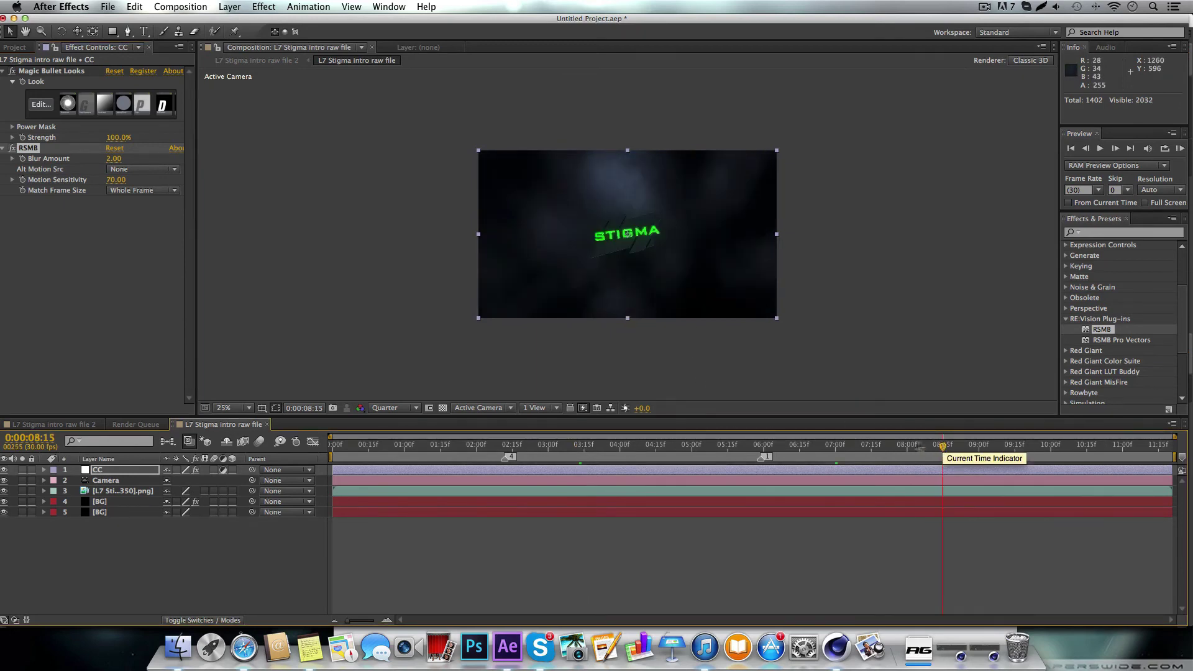
pyautogui.click(354, 444)
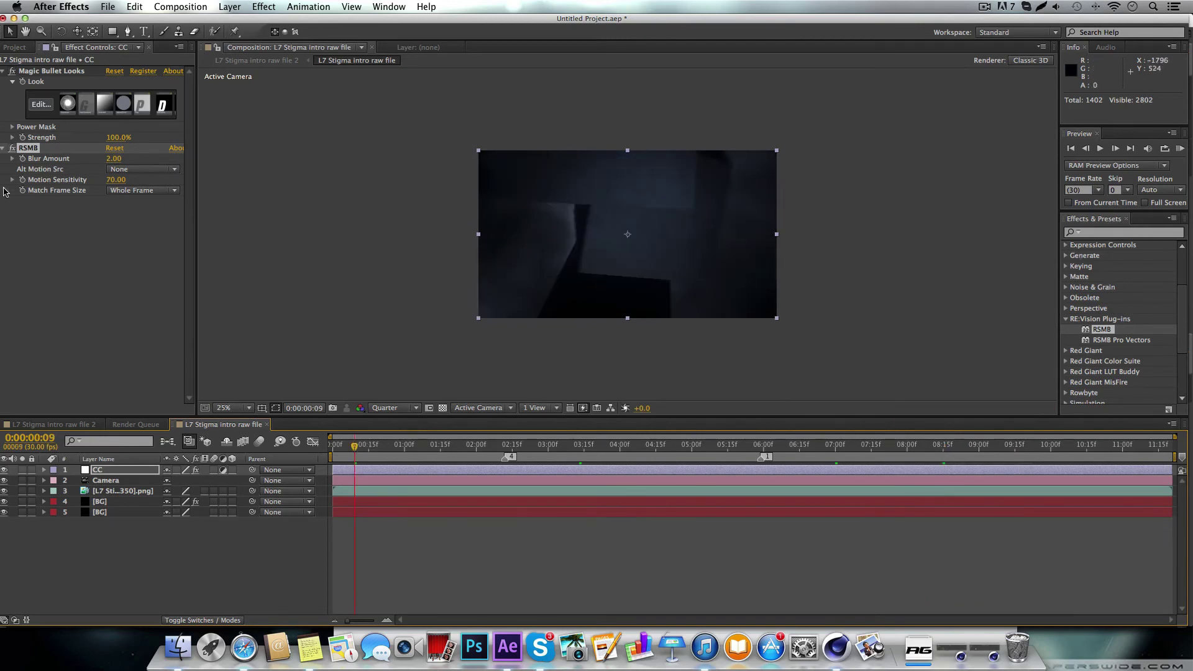
# - Save the CC layer's Magic Bullet Looks and RSMB effects together as an animation preset named CC 1 in User Presets
pyautogui.click(39, 93)
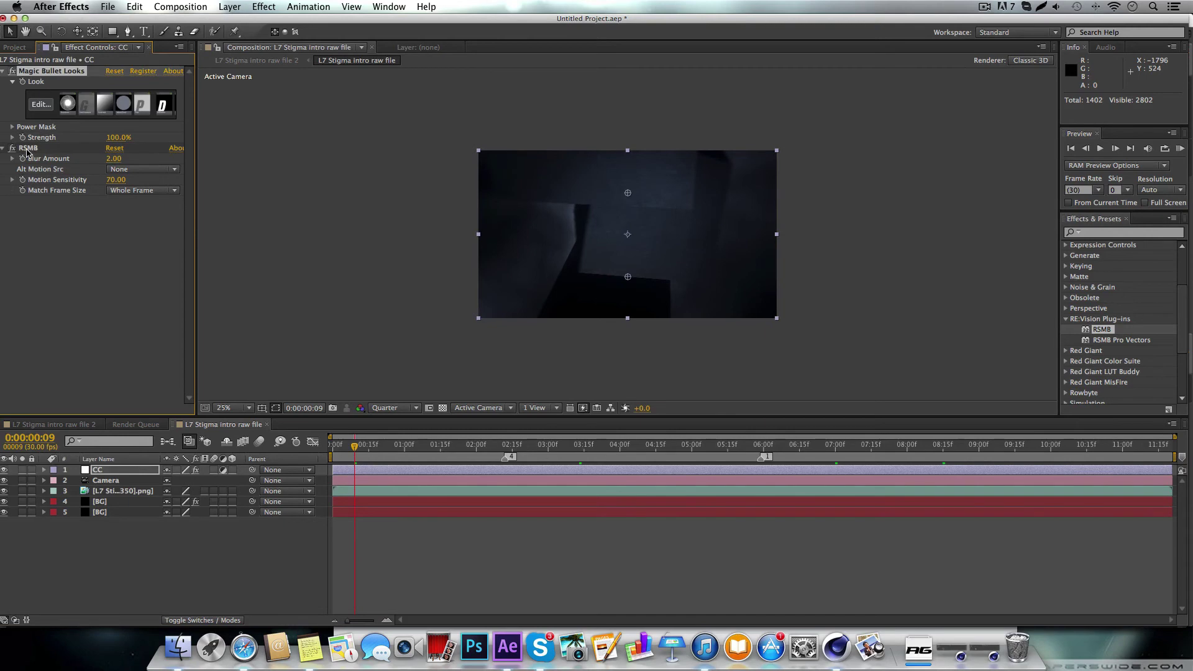
pyautogui.click(28, 149)
pyautogui.scroll(3, 1126, 277)
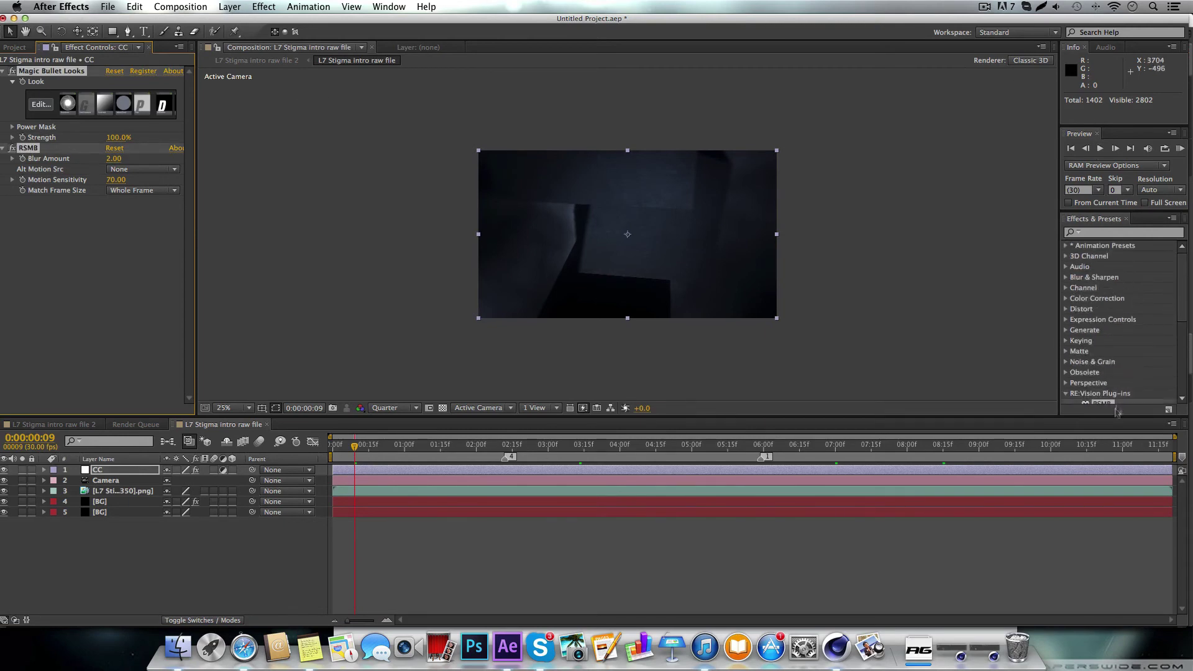
pyautogui.click(1167, 411)
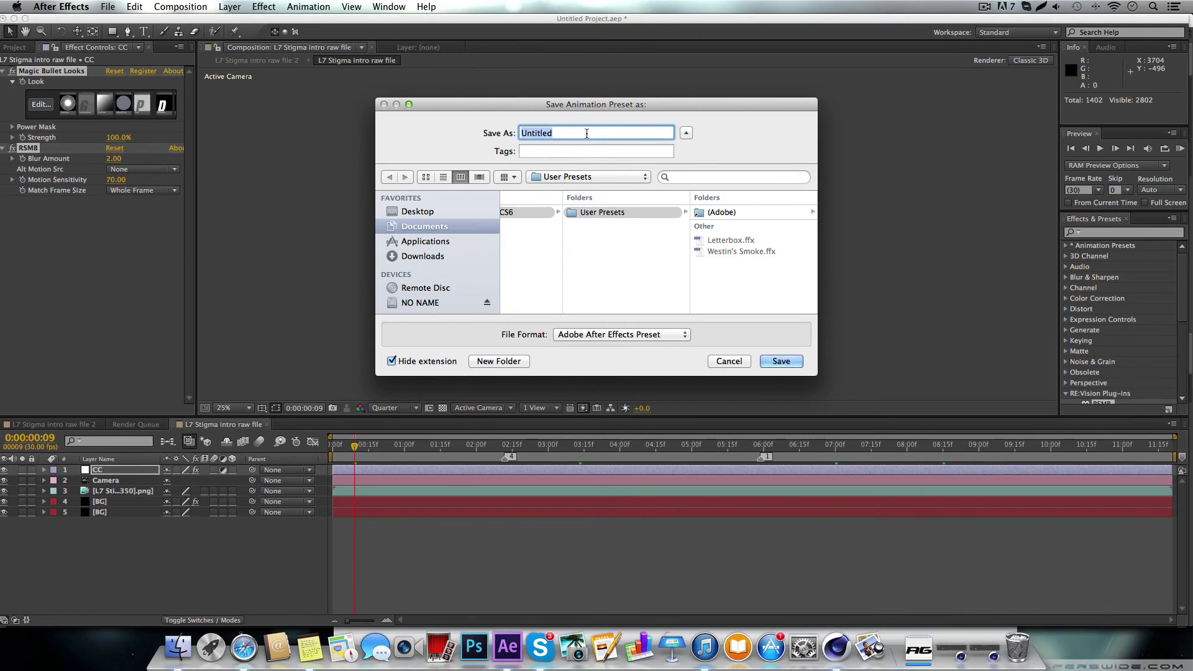
pyautogui.write('CC 1')
pyautogui.press('Return')
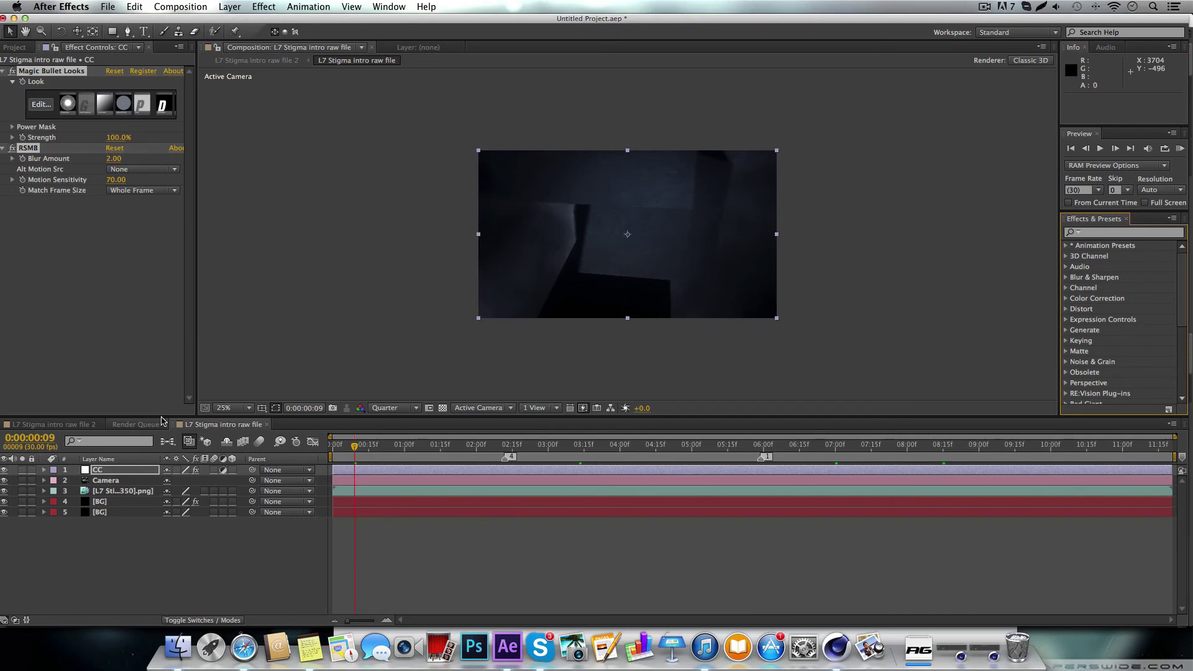
# - Move the Render Queue ahead of the open compositions and return to the L7 Stigma intro raw file composition
pyautogui.click(161, 418)
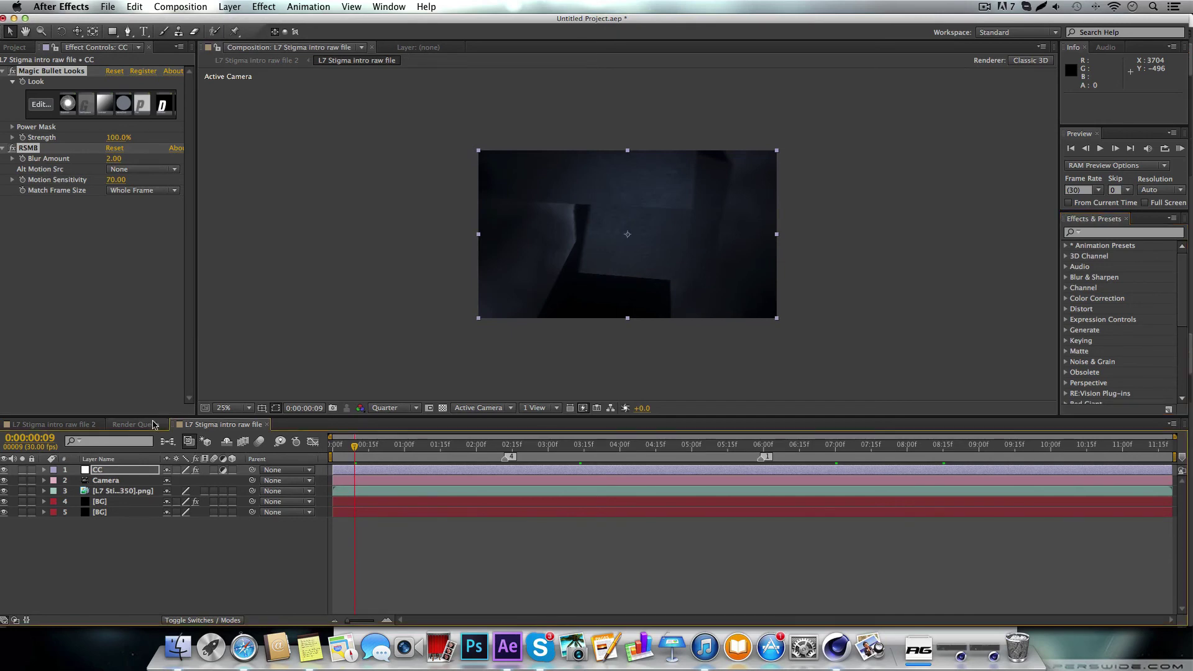
pyautogui.moveTo(153, 424); pyautogui.dragTo(84, 427)
pyautogui.click(109, 427)
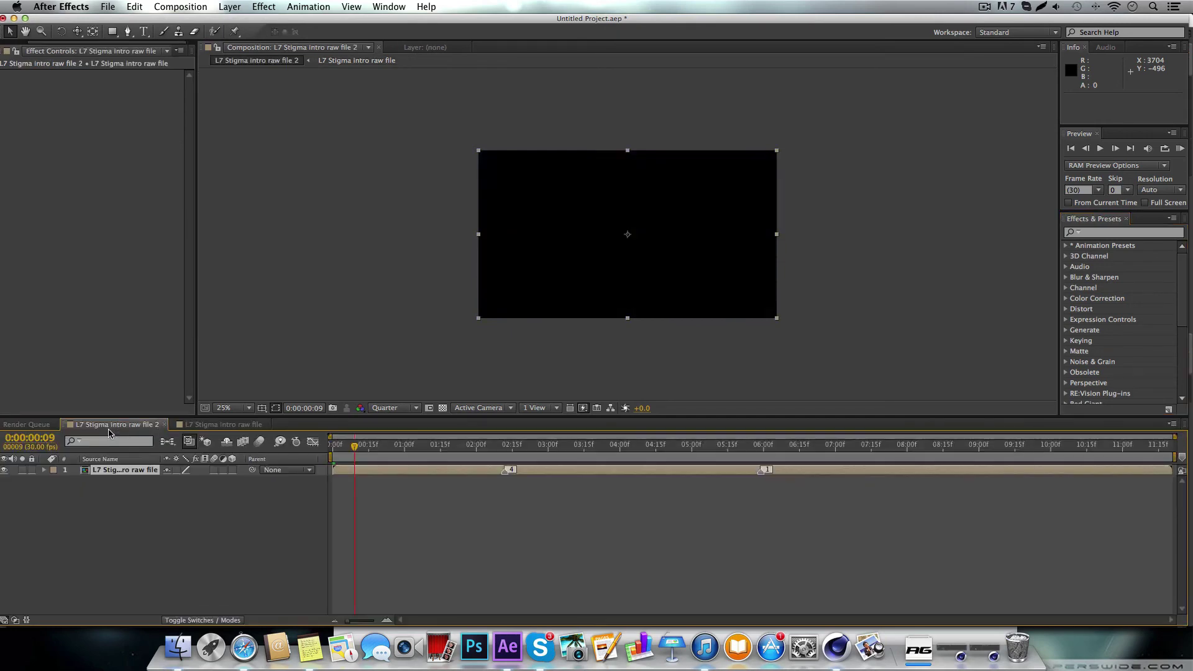
pyautogui.click(222, 424)
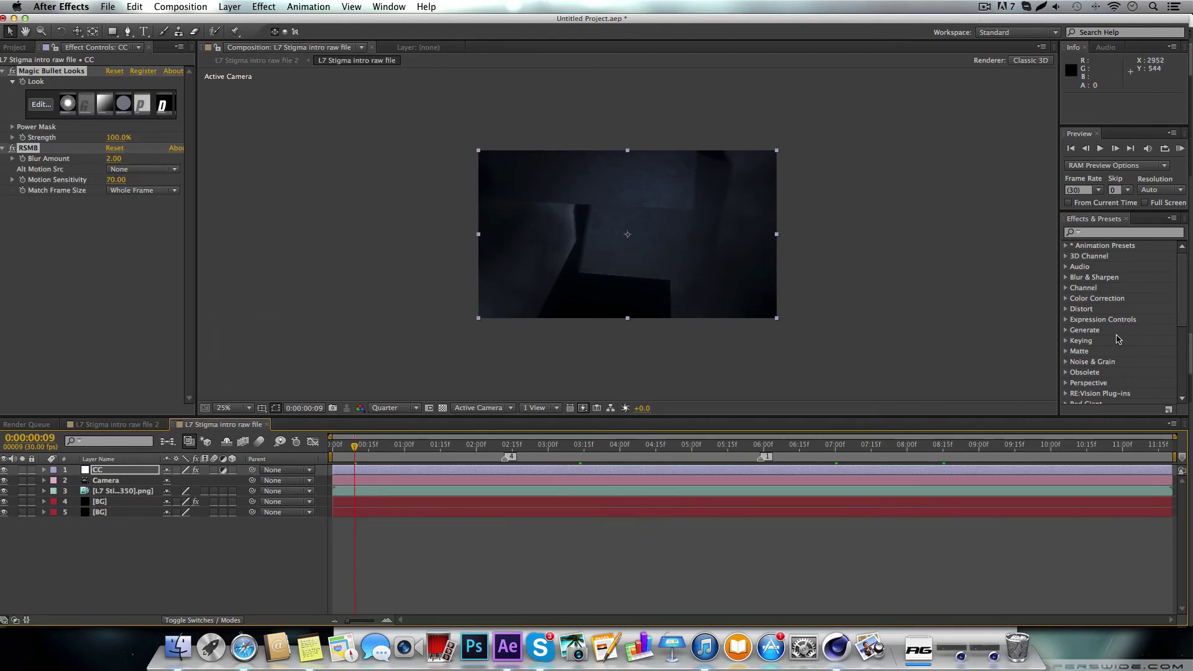
# - Locate the Optical Flares effect among the Video Copilot effects, looking through the Trapcode group on the way
pyautogui.scroll(-5, 1119, 339)
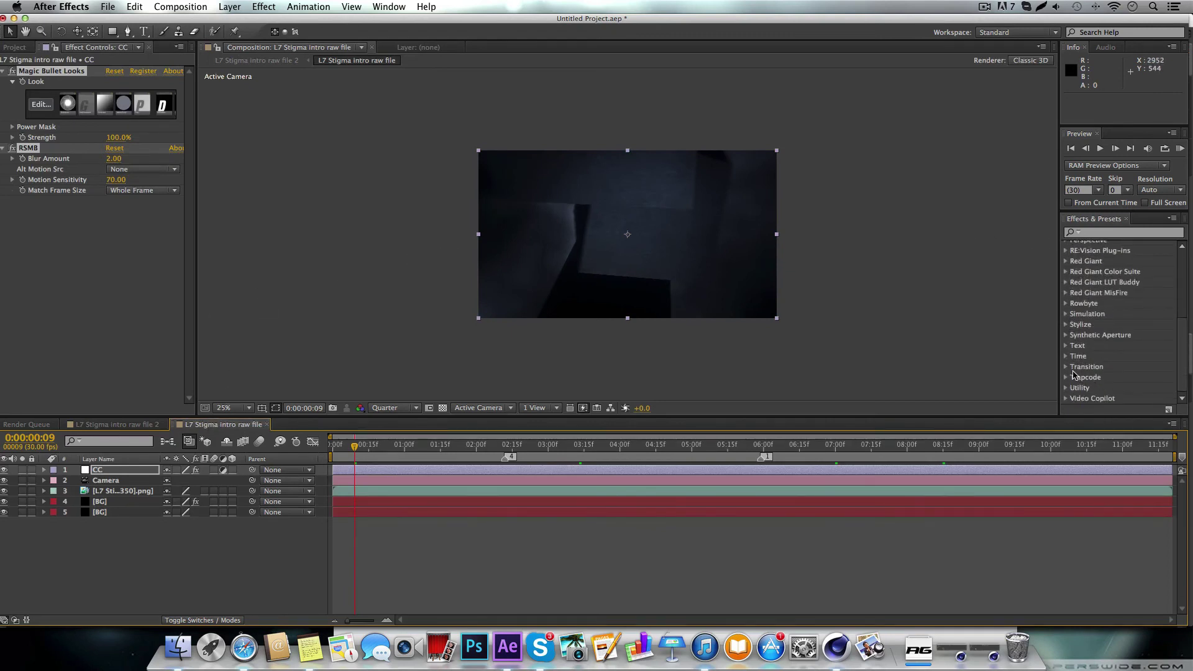
pyautogui.click(1066, 378)
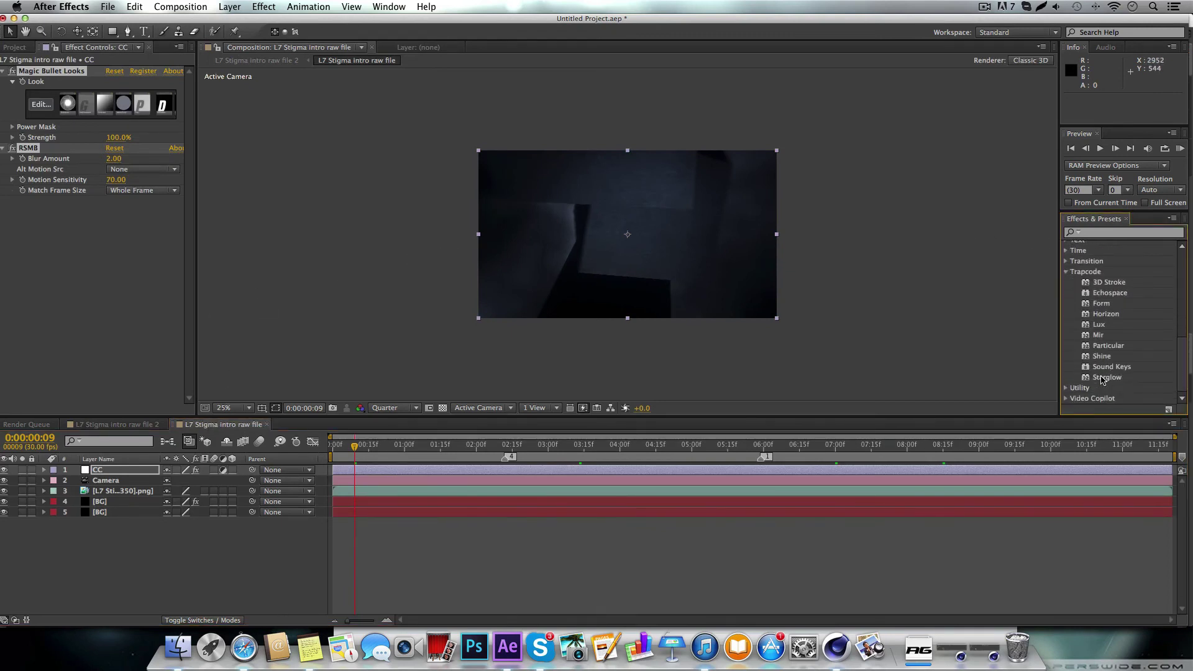
pyautogui.scroll(3, 1104, 371)
pyautogui.scroll(-3, 1102, 371)
pyautogui.click(1066, 399)
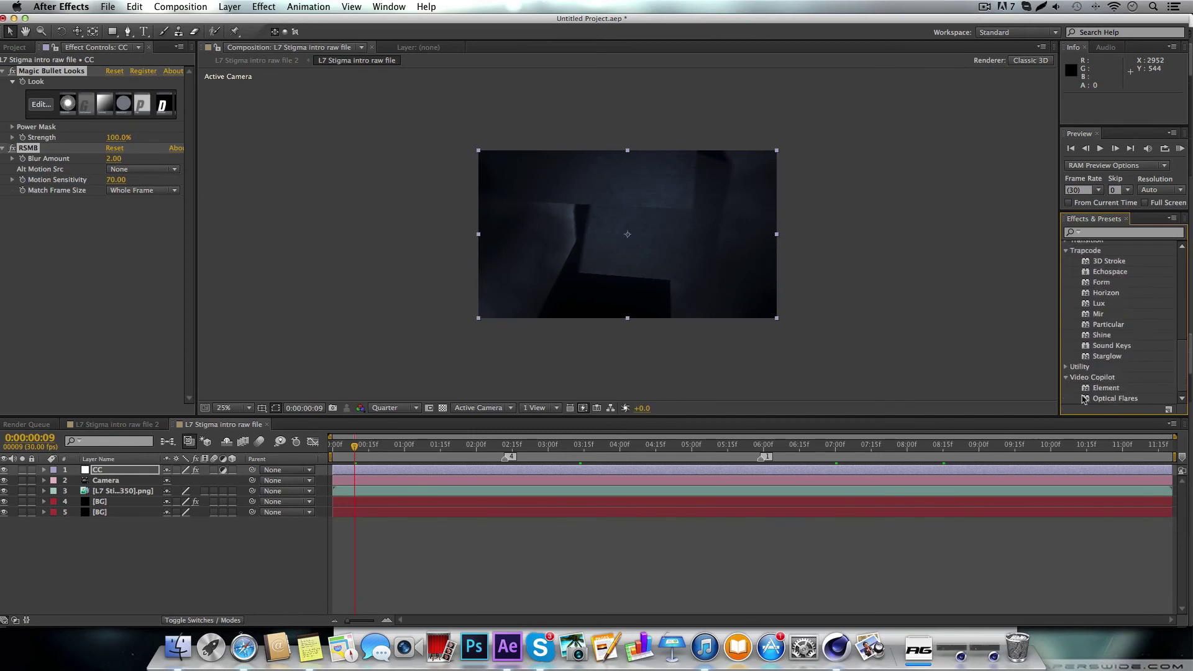
pyautogui.click(1114, 398)
pyautogui.click(129, 561)
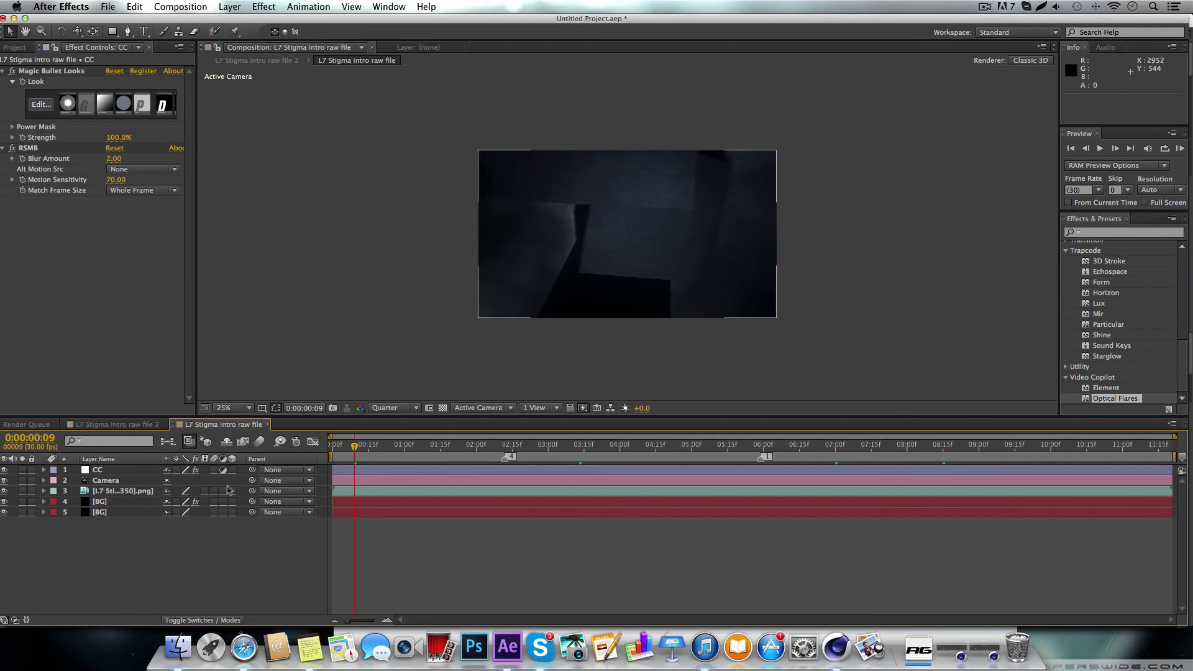
pyautogui.click(101, 470)
pyautogui.click(103, 502)
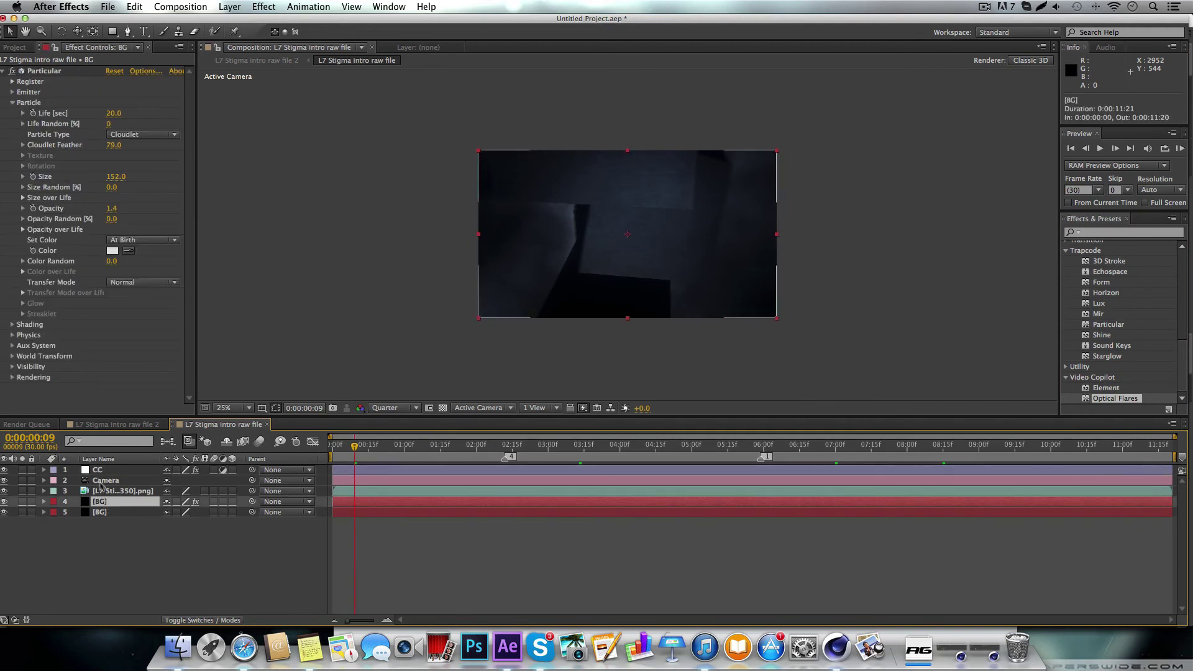
pyautogui.click(105, 481)
pyautogui.click(105, 471)
pyautogui.rightClick(110, 551)
pyautogui.moveTo(210, 497)
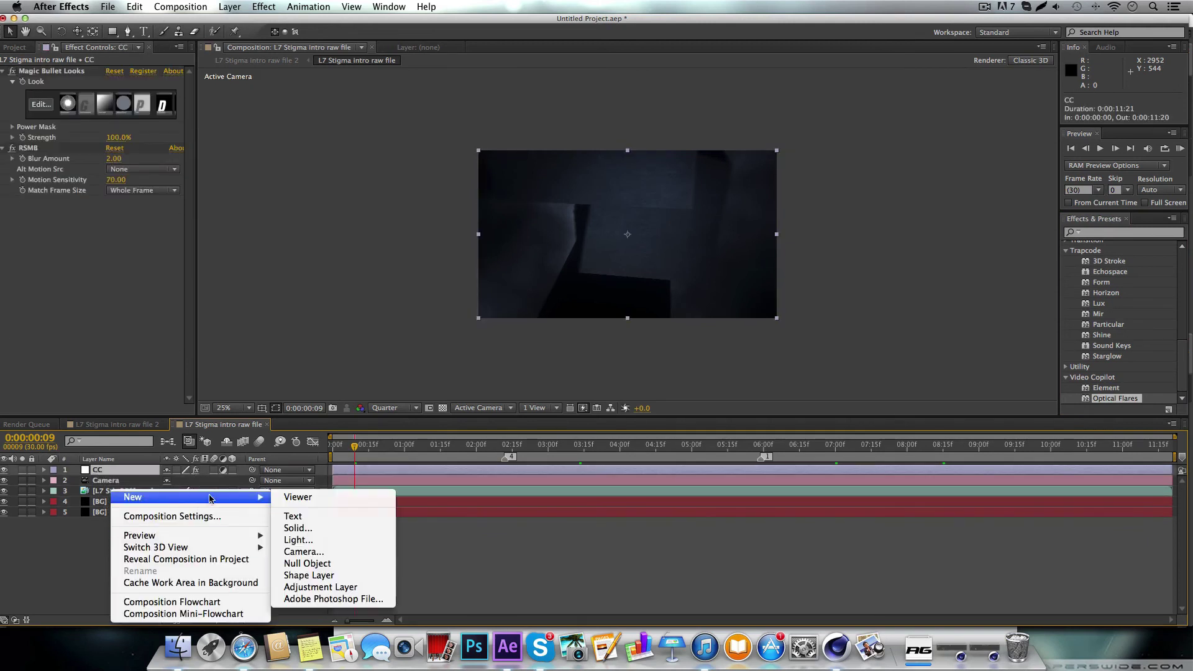
pyautogui.click(338, 586)
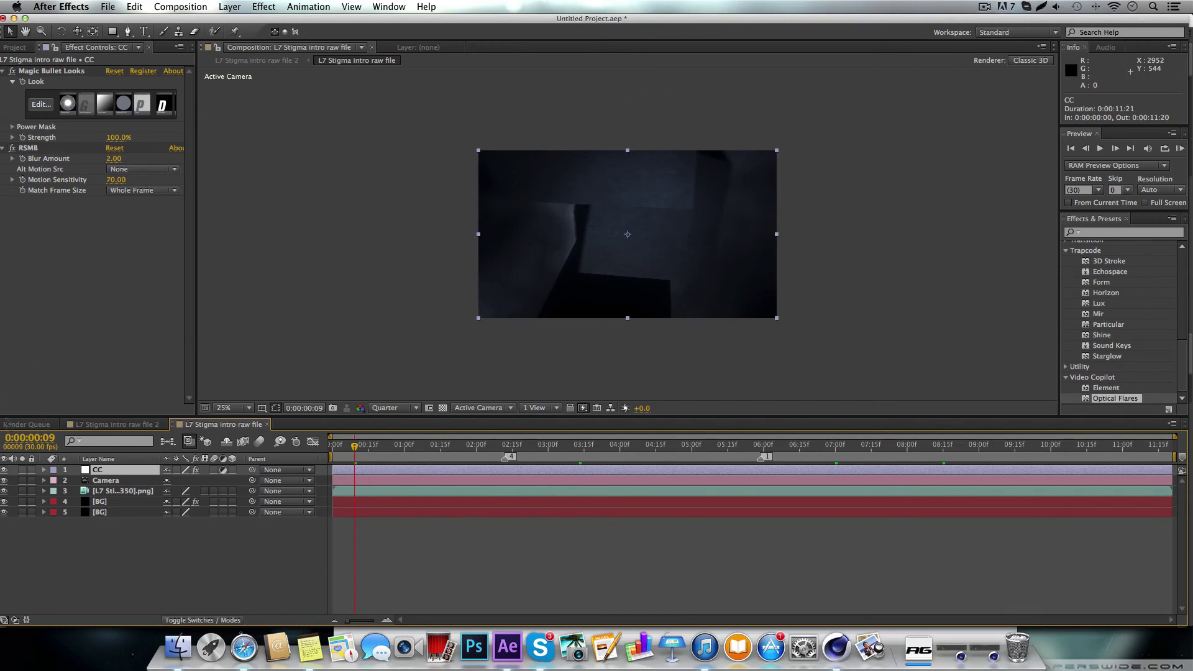
pyautogui.click(996, 5)
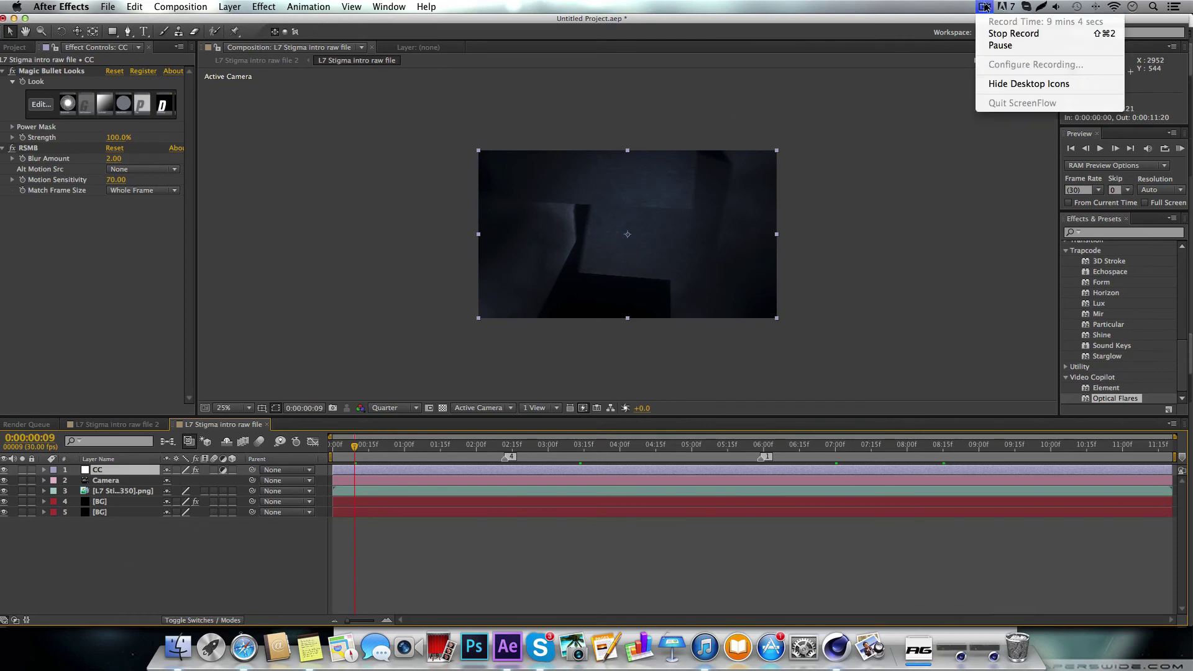
pyautogui.click(1006, 47)
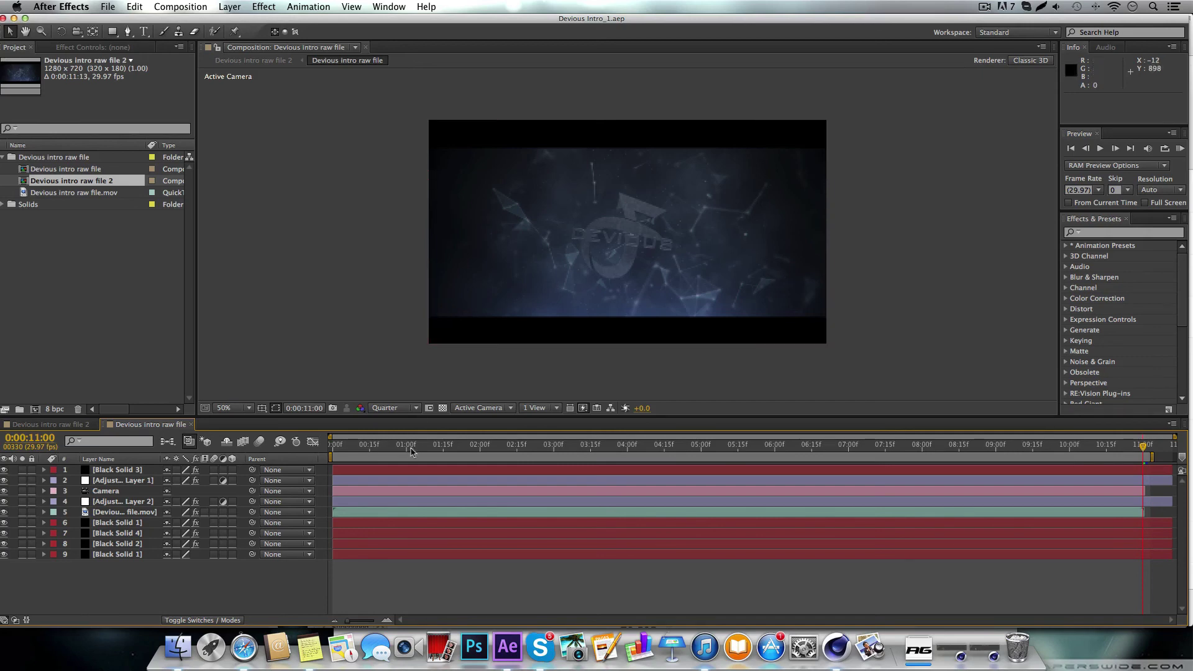
# - Set the Devious intro raw file preview resolution to Half and display the effects on Adjustment Layer 1, toggling that layer's visibility
pyautogui.click(409, 411)
pyautogui.click(419, 450)
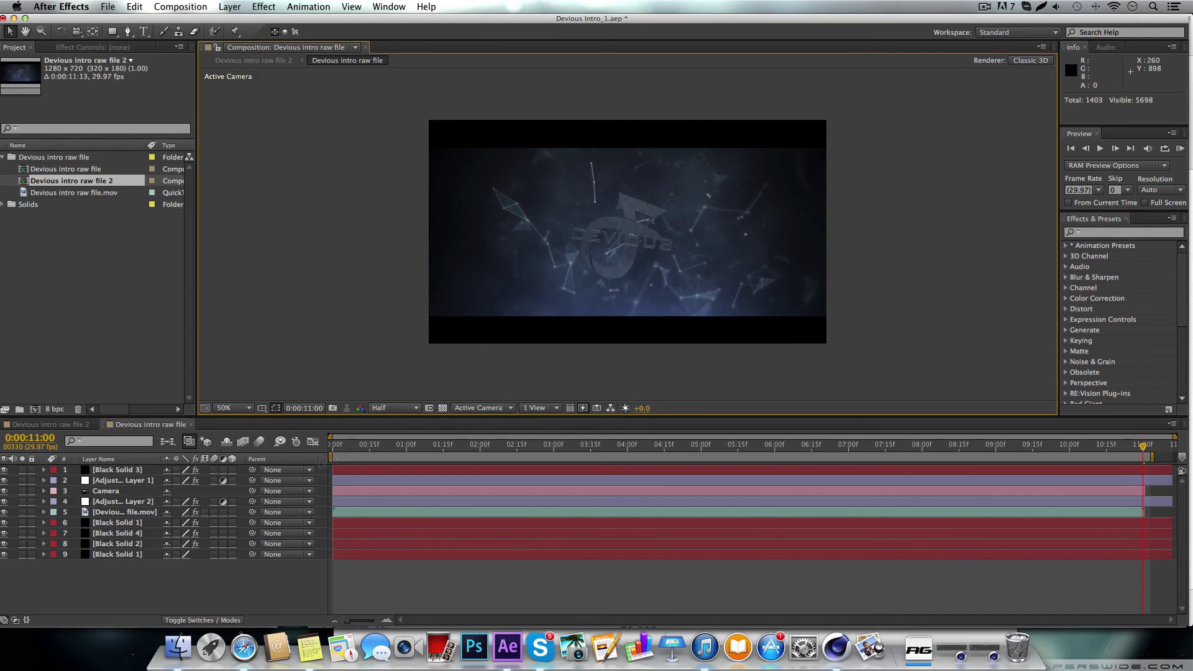
pyautogui.click(4, 480)
pyautogui.click(4, 481)
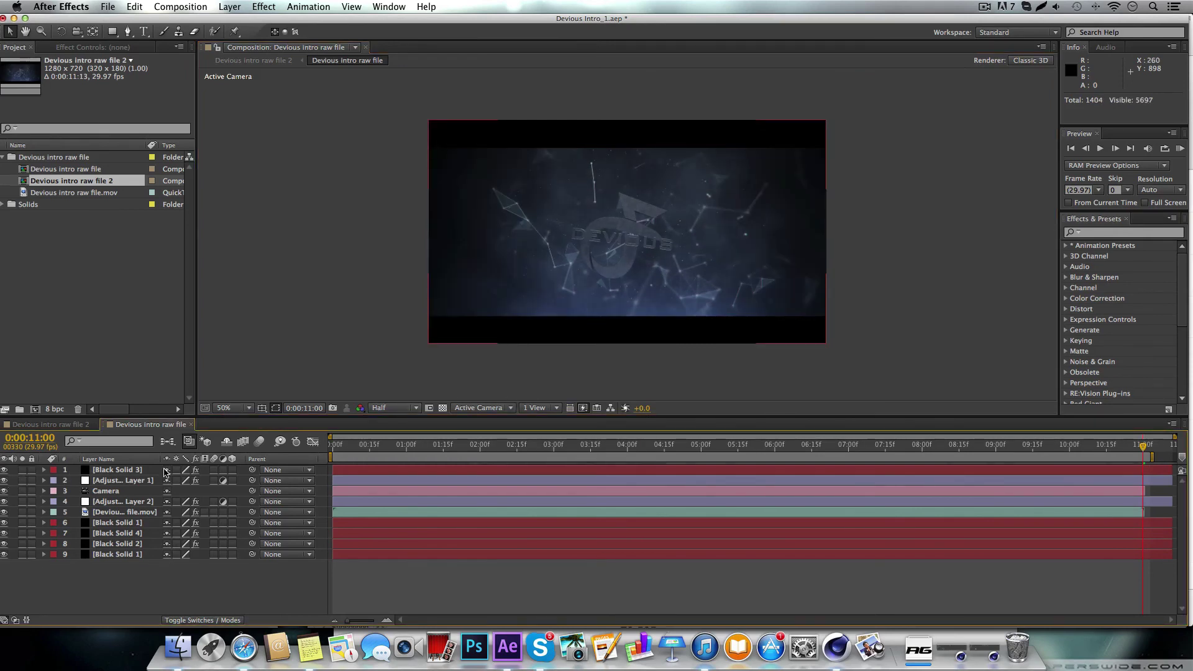
pyautogui.click(149, 480)
pyautogui.click(99, 49)
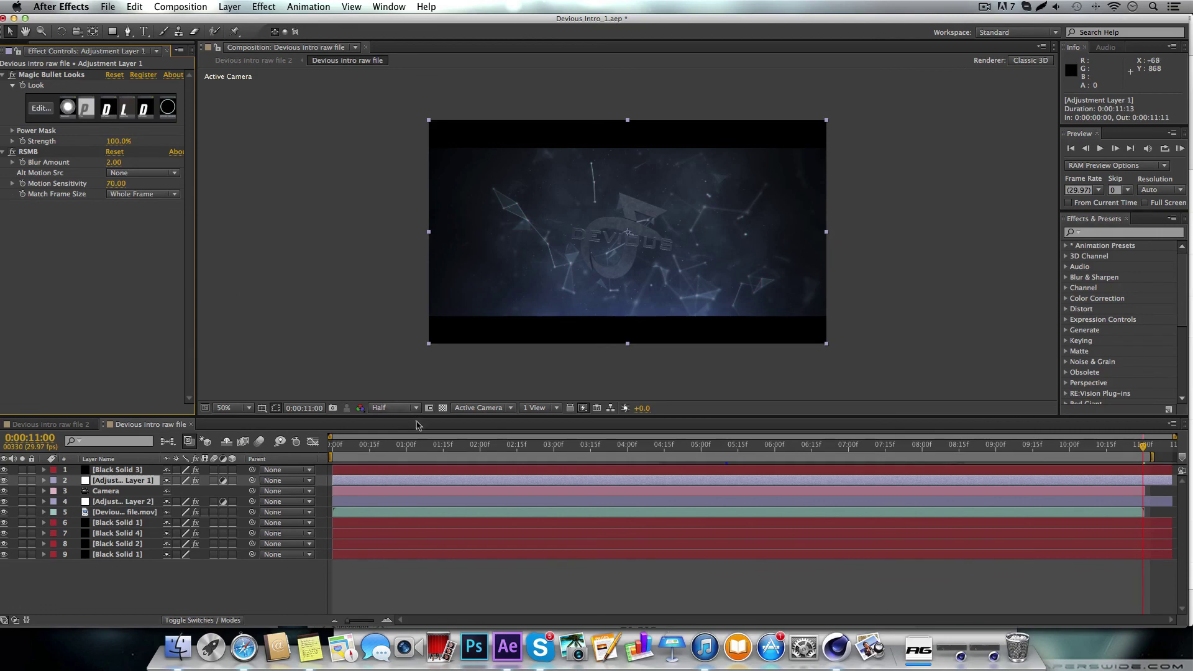
# - Compare the frame at 0:00:02:09 with RSMB and Magic Bullet Looks each switched off and on, and scrub ahead to 0:00:09:15
pyautogui.click(433, 446)
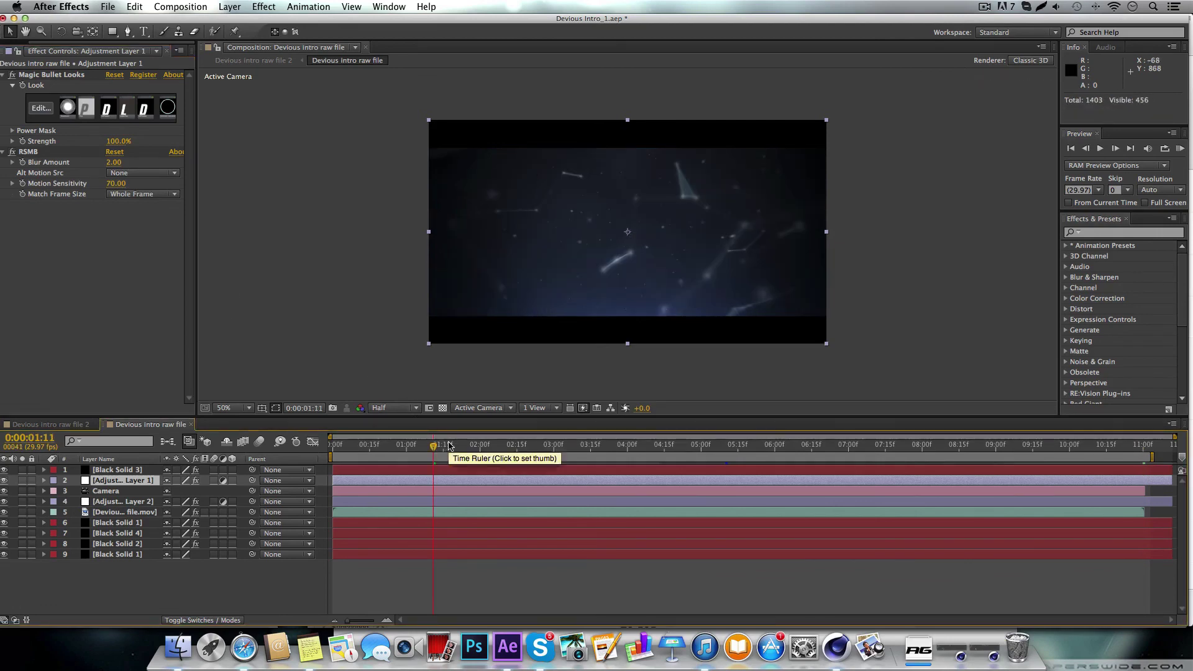
pyautogui.click(504, 446)
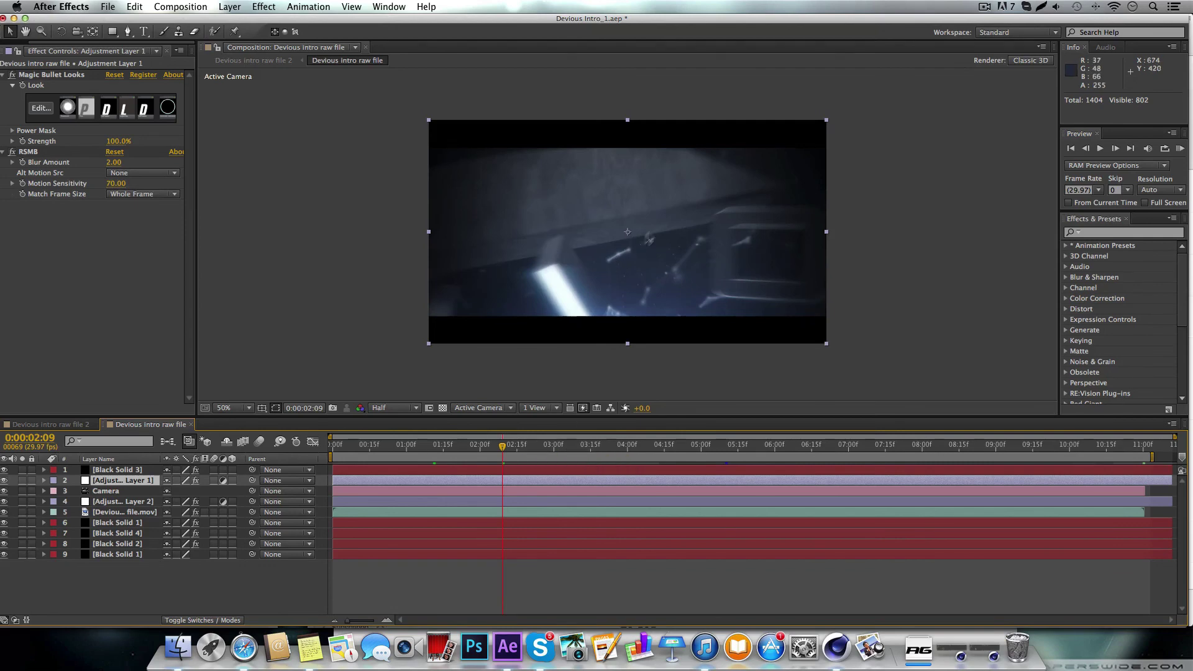
pyautogui.click(12, 151)
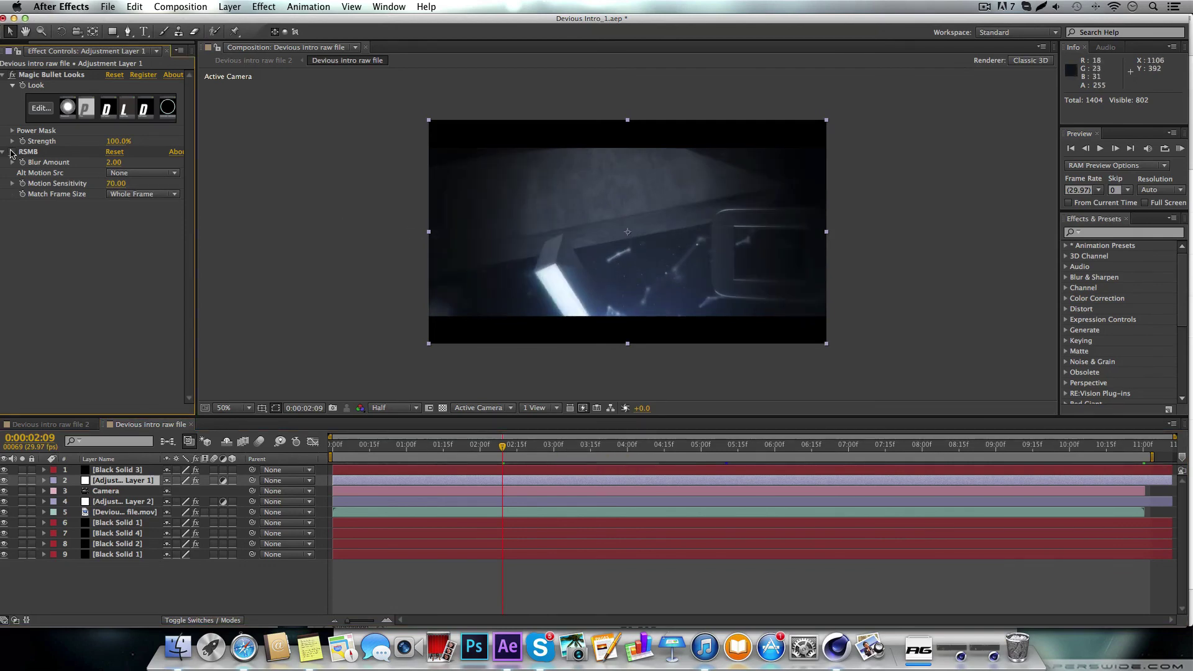
pyautogui.click(11, 151)
pyautogui.click(12, 152)
pyautogui.click(12, 151)
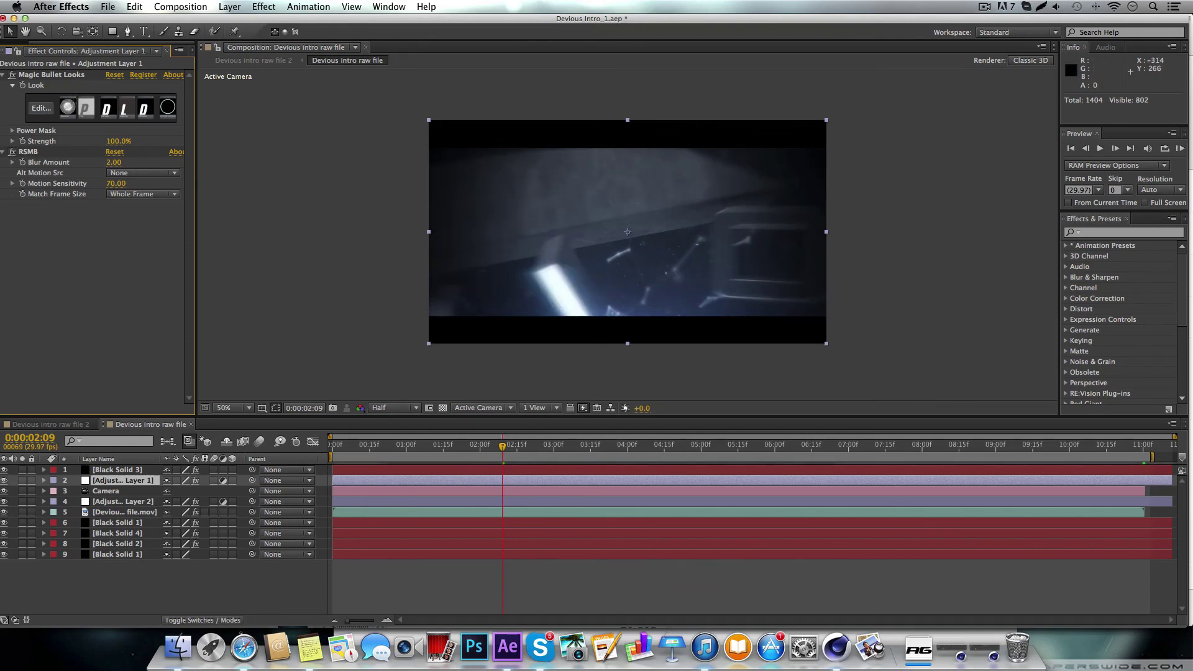
pyautogui.click(11, 75)
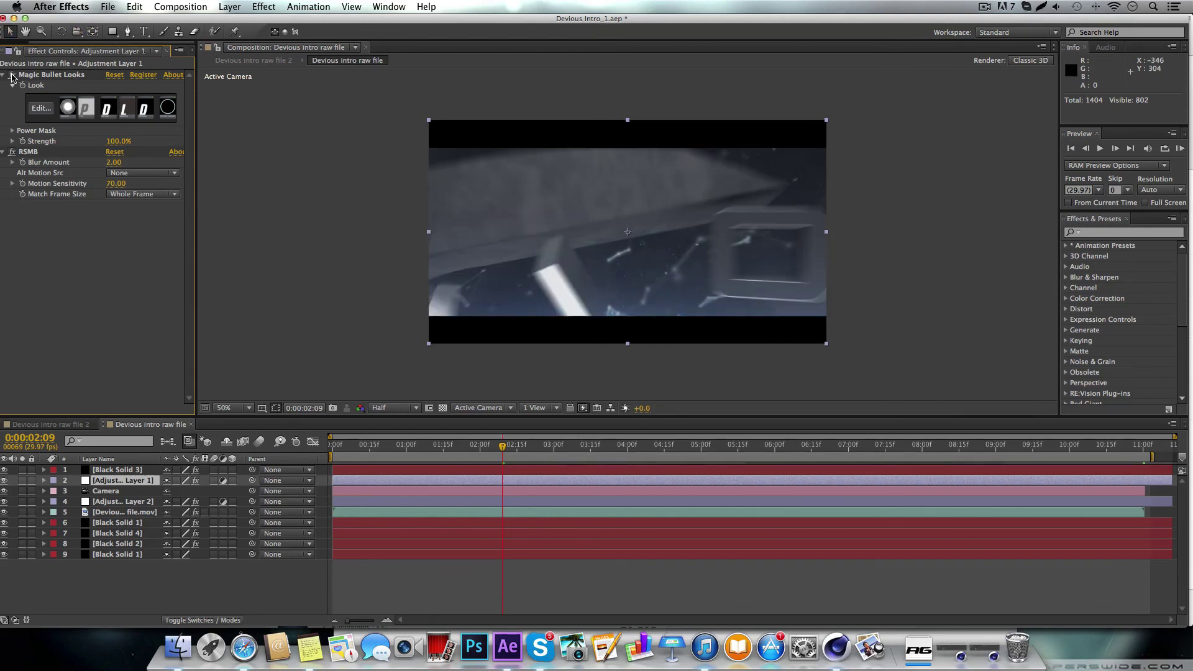
pyautogui.click(12, 75)
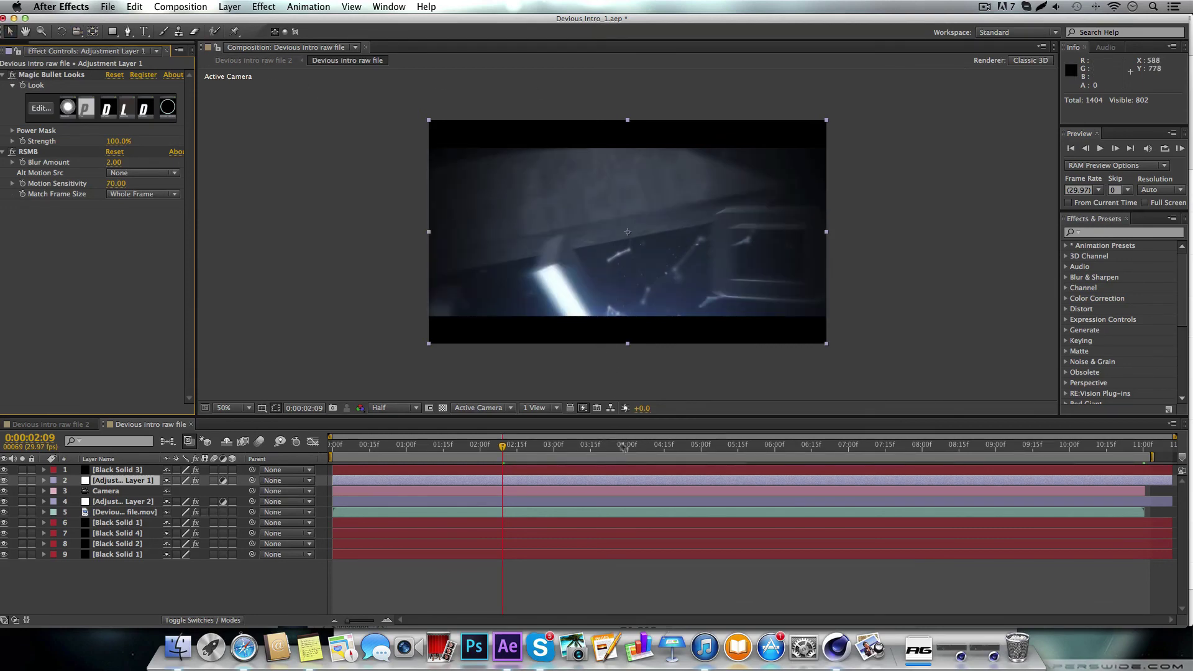
pyautogui.moveTo(623, 445); pyautogui.dragTo(962, 446)
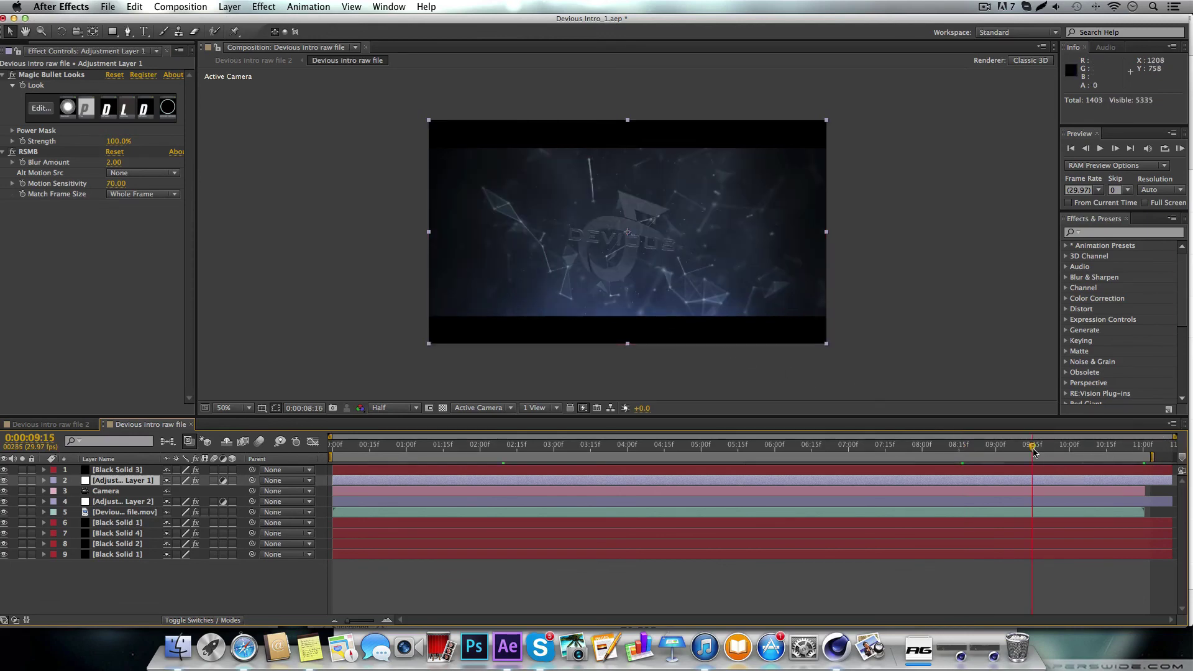
pyautogui.click(984, 7)
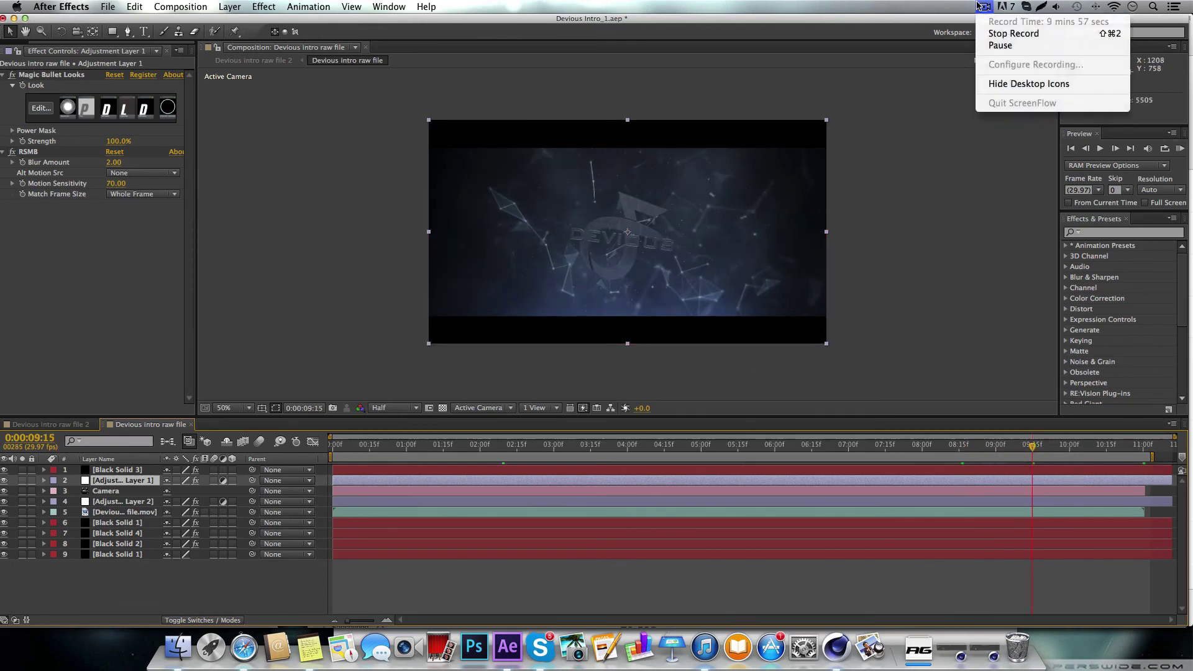